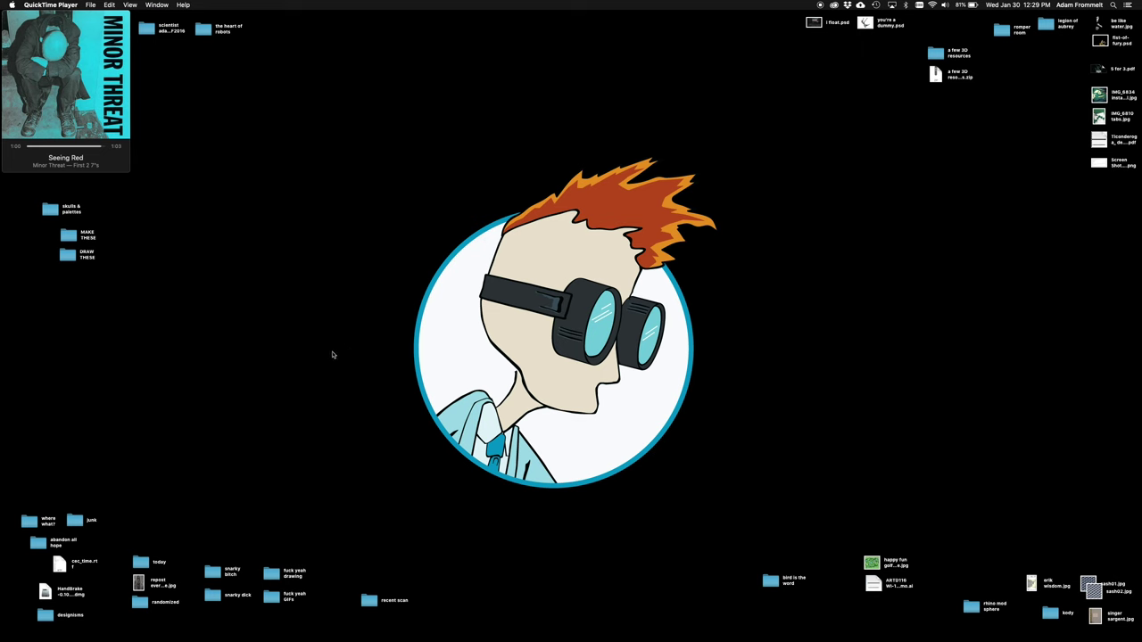
Create a new Letter-size (8.5 × 11 in) Illustrator document with one artboard.
mouse_move(486, 635)
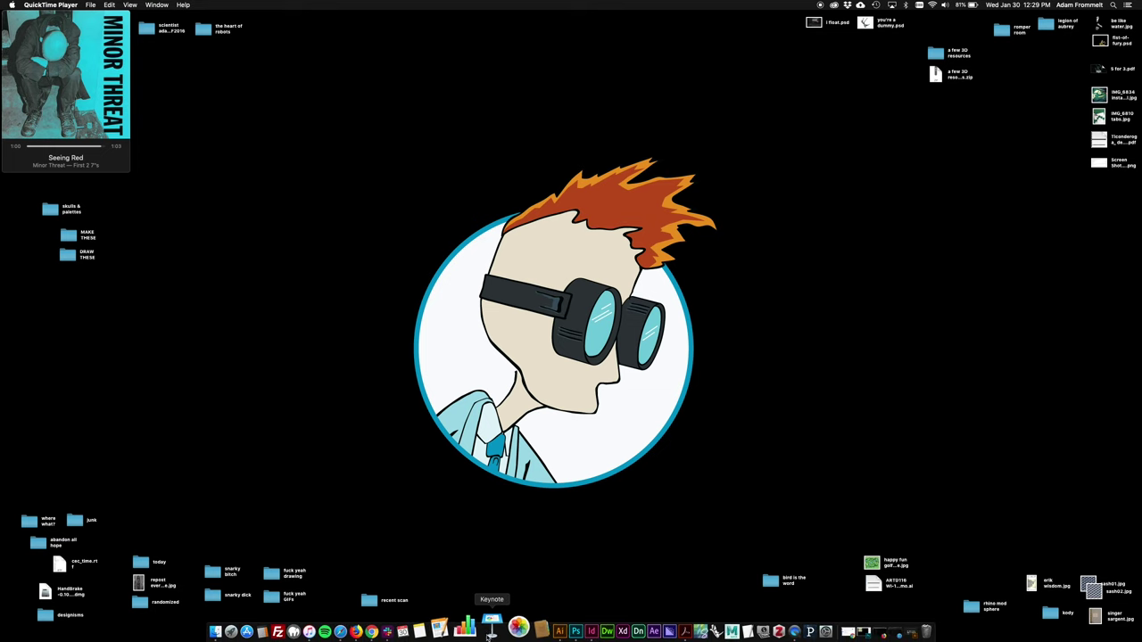
left_click(537, 626)
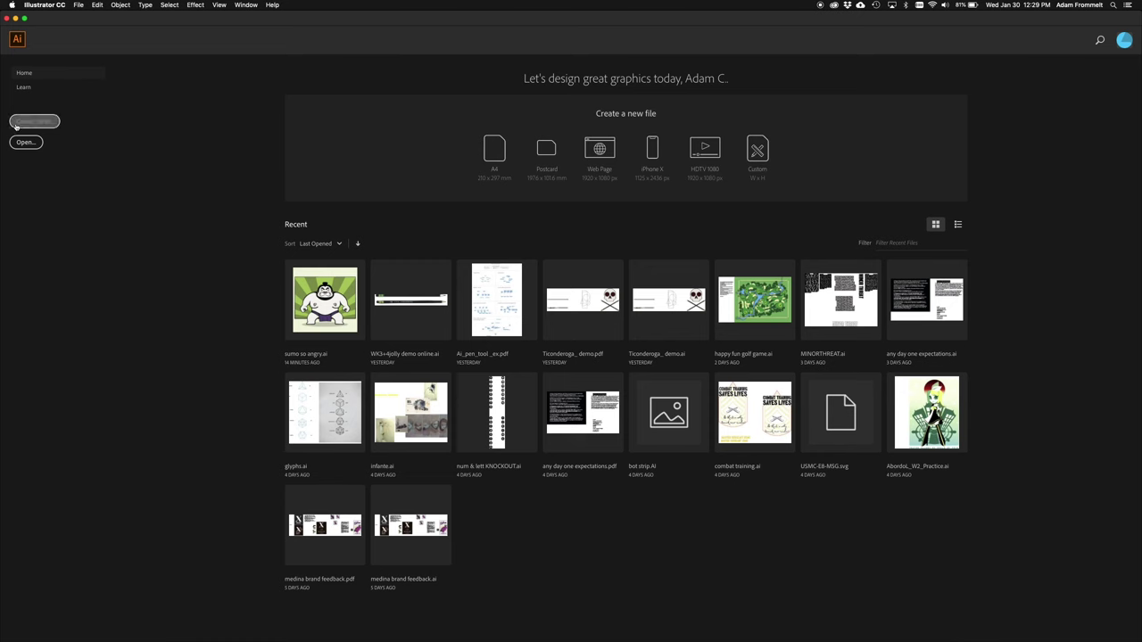
left_click(31, 128)
left_click_drag(254, 191, 460, 84)
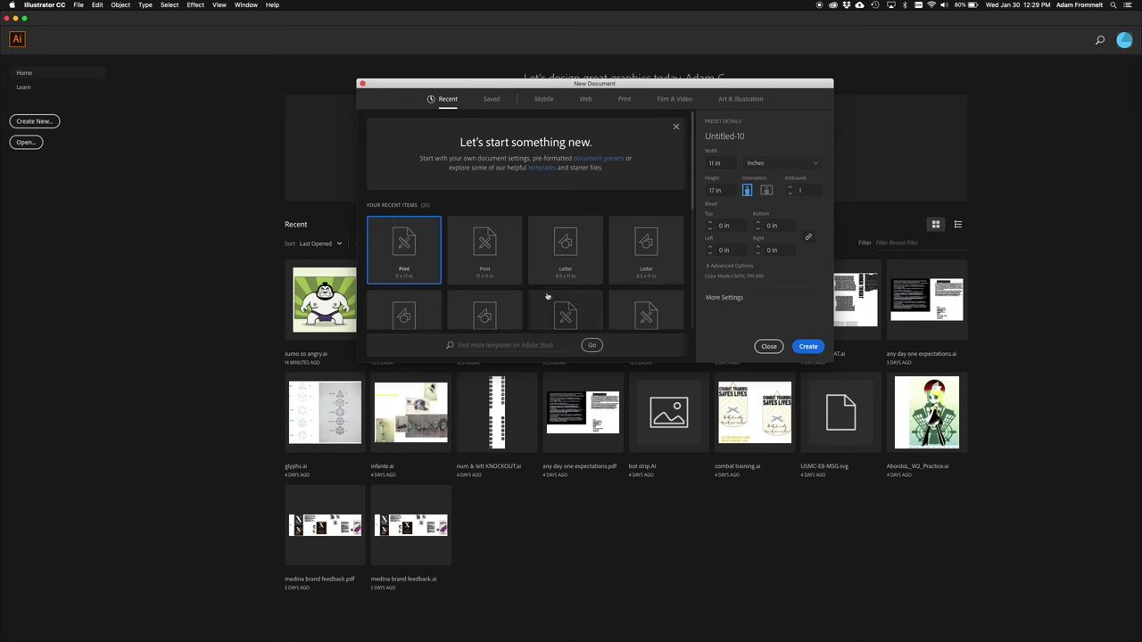
left_click(561, 253)
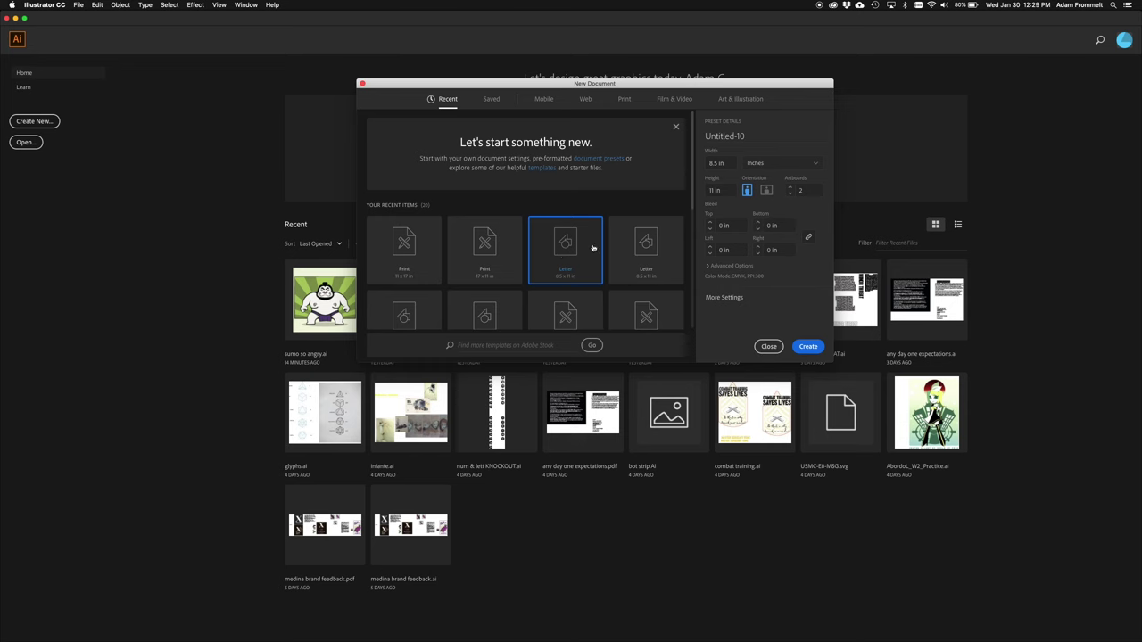
left_click(791, 193)
left_click(709, 266)
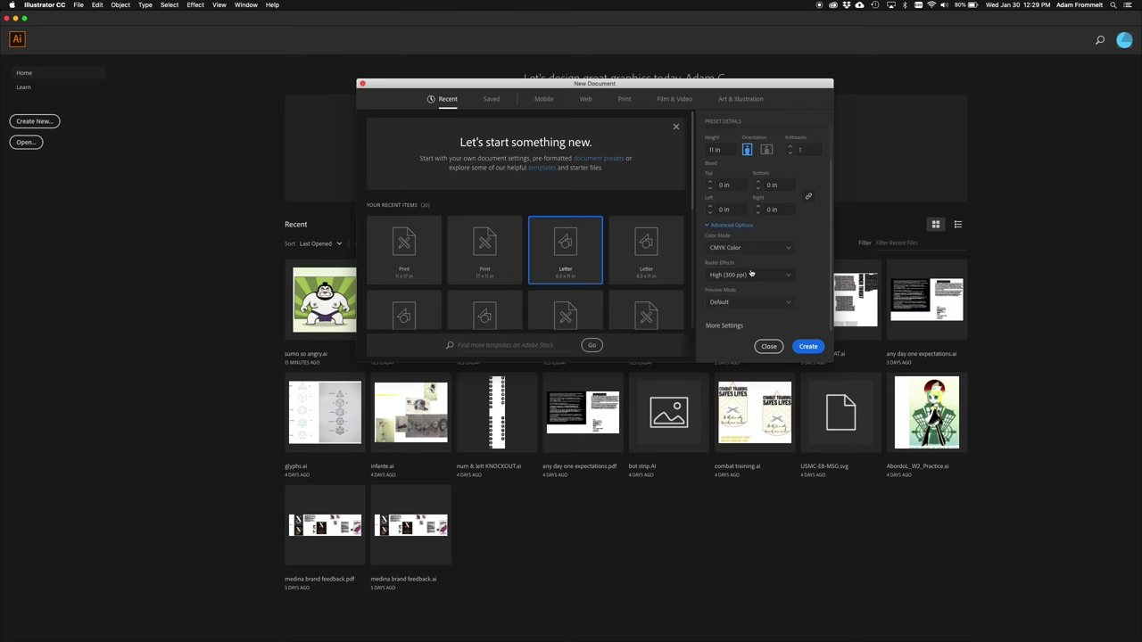
left_click(806, 346)
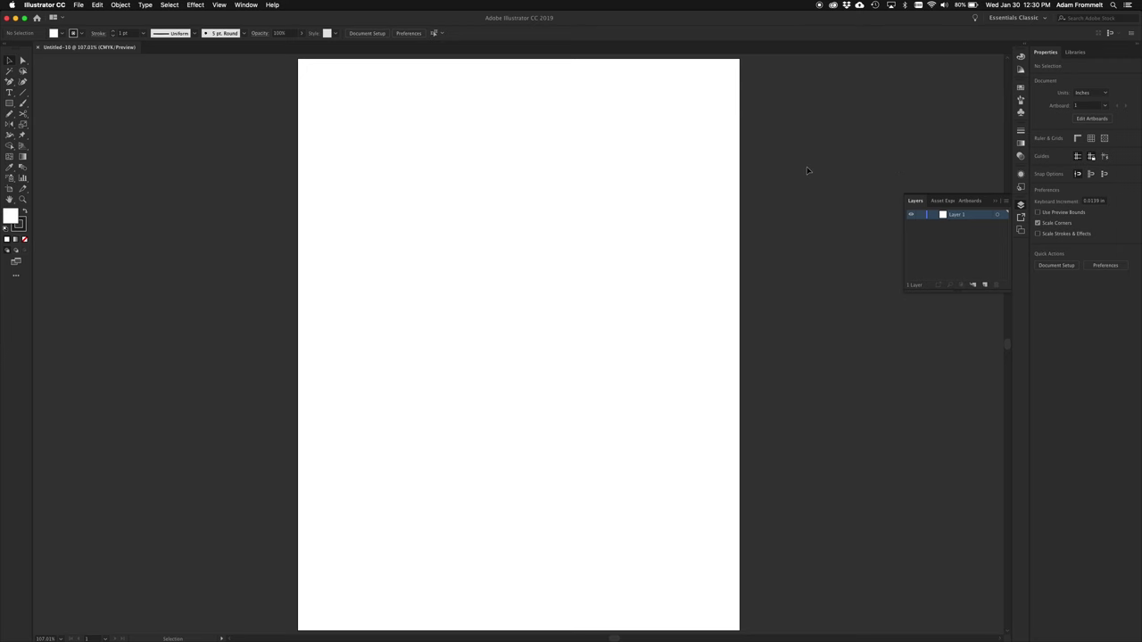
Place PRand_UCLAextension.jpg onto the canvas with File > Place.
left_click(79, 4)
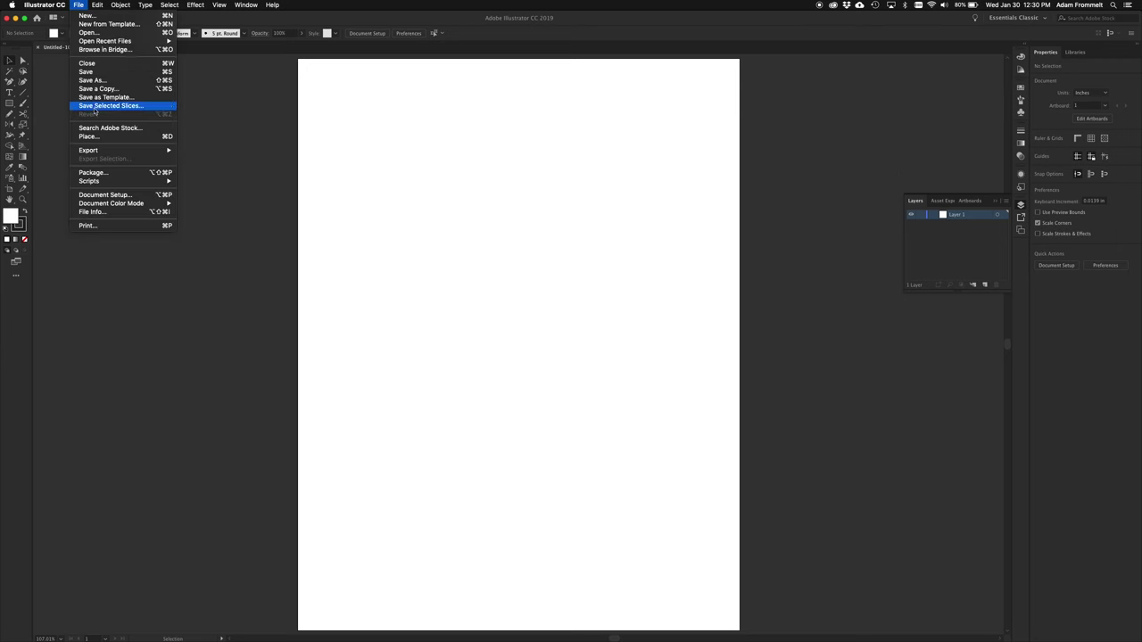
left_click(89, 136)
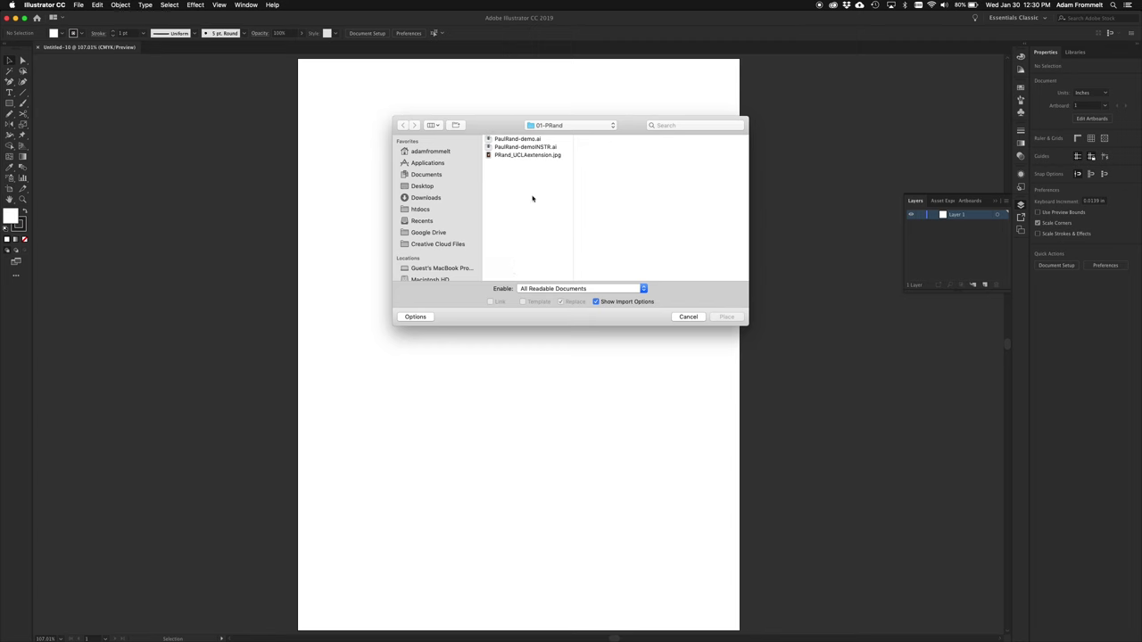
left_click(520, 155)
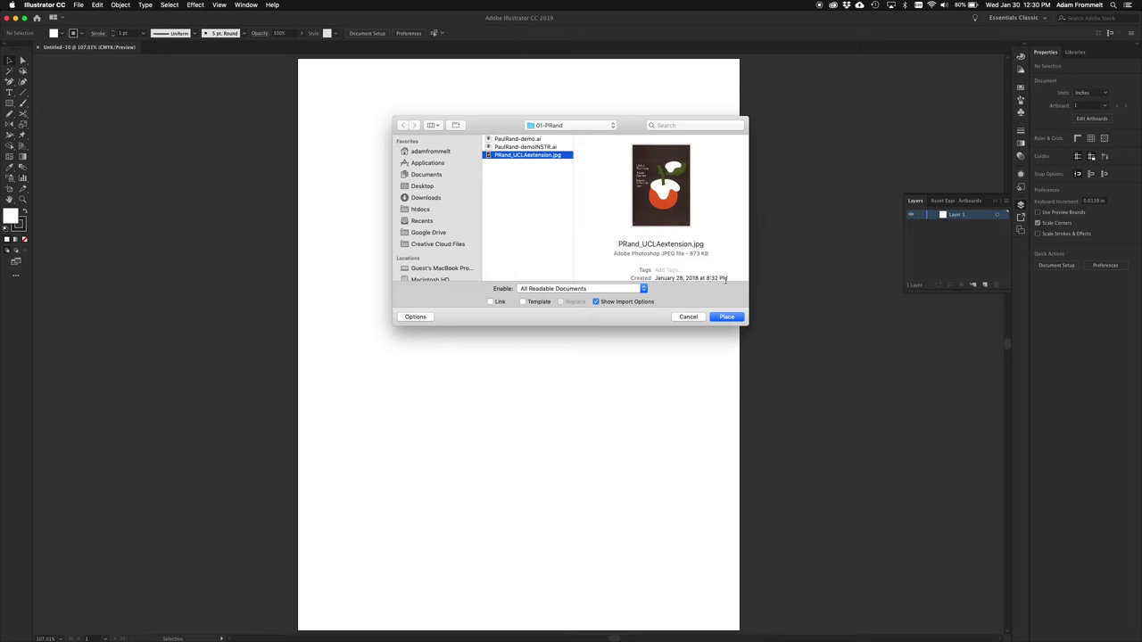
left_click(717, 317)
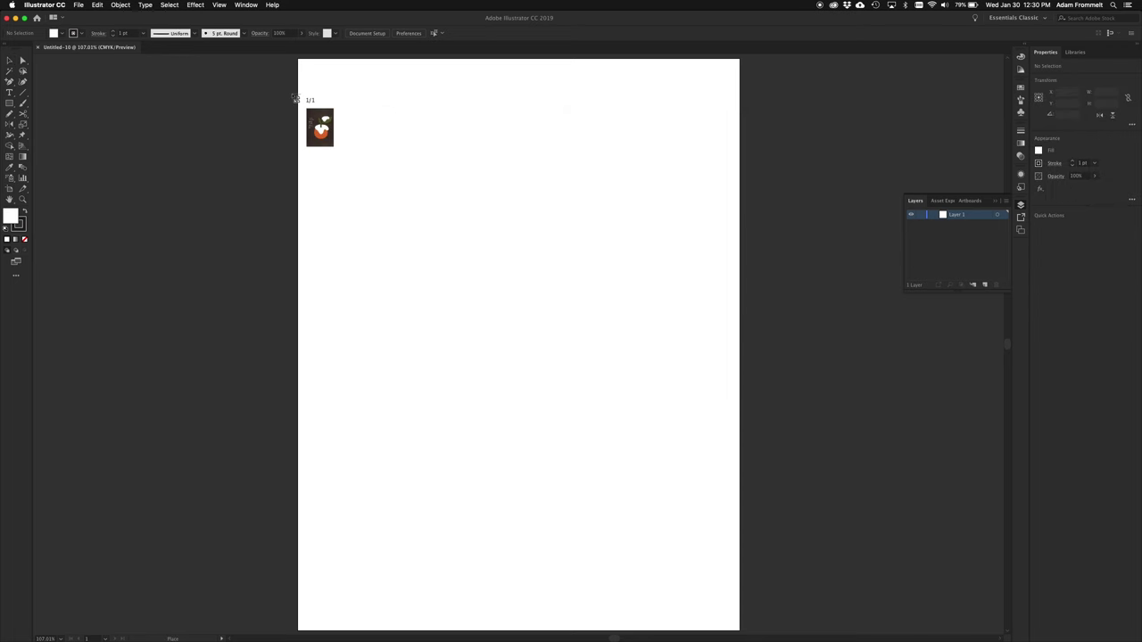
left_click(229, 104)
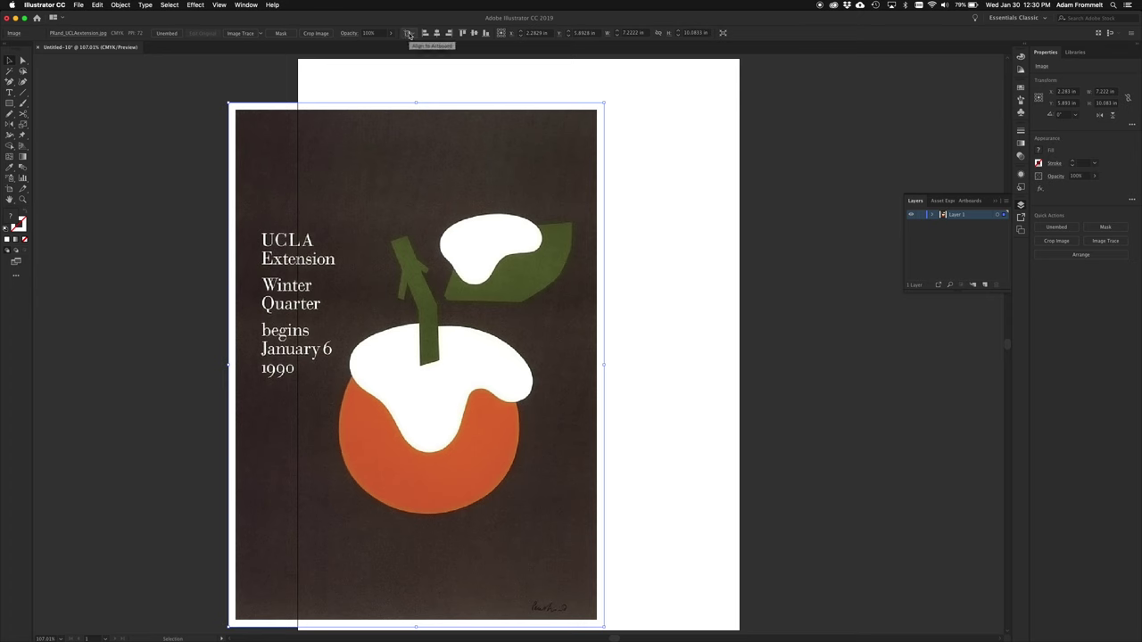
Centre the poster horizontally and vertically on the artboard.
left_click(409, 34)
left_click(429, 65)
left_click(436, 33)
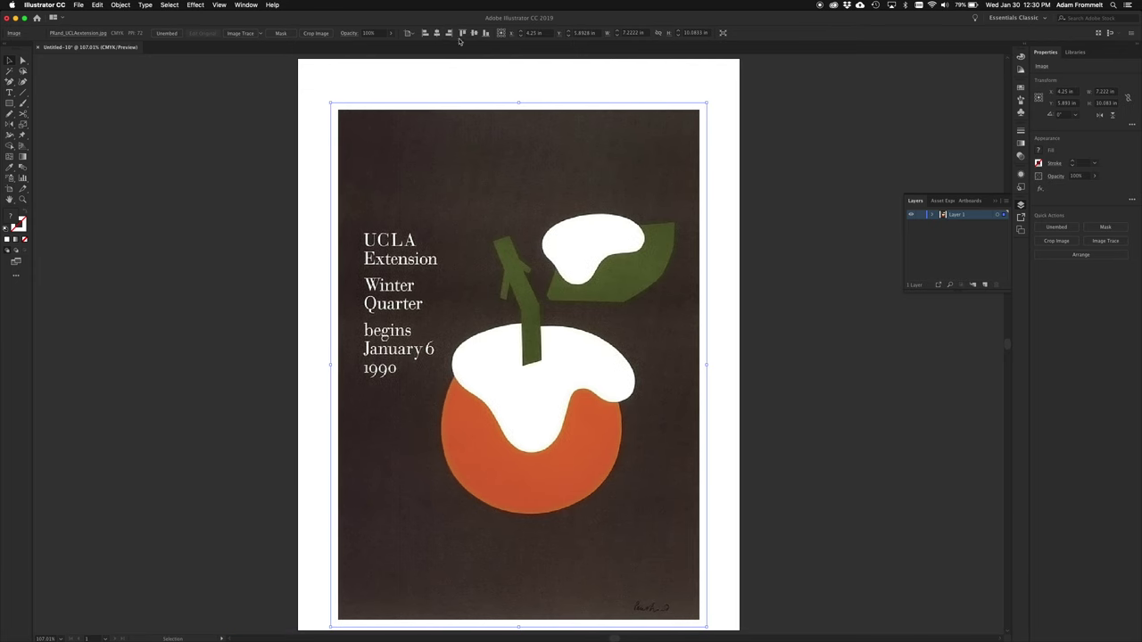
left_click(473, 33)
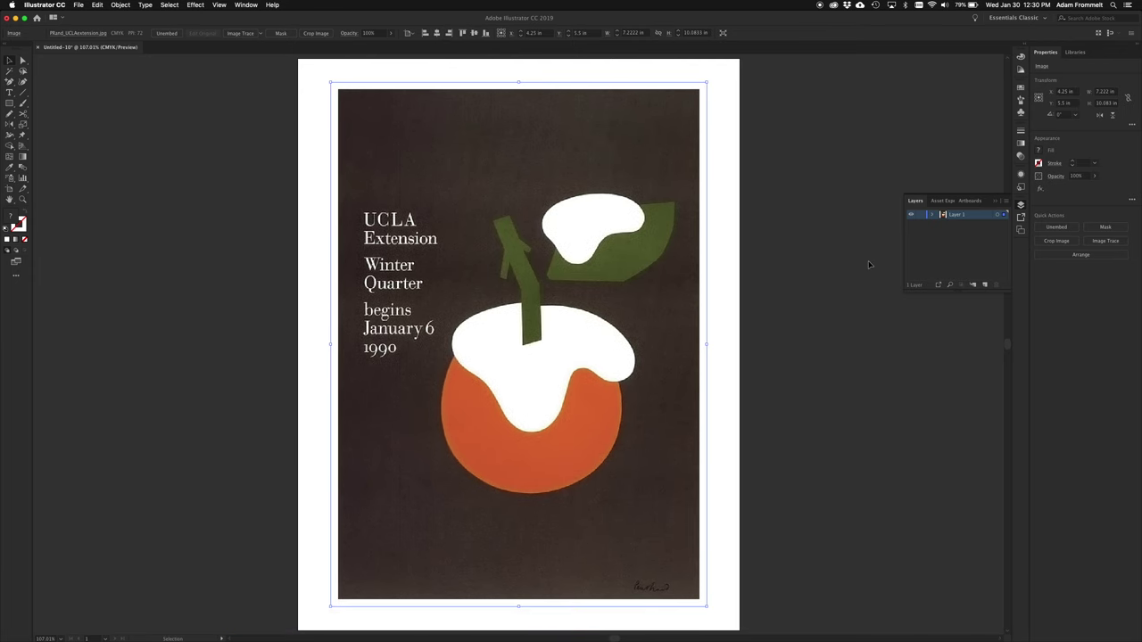
Rename Layer 1 to "paul's poster" and lock it.
double_click(956, 215)
type("B")
type("aul's")
type(" poster")
key("Return")
left_click(921, 217)
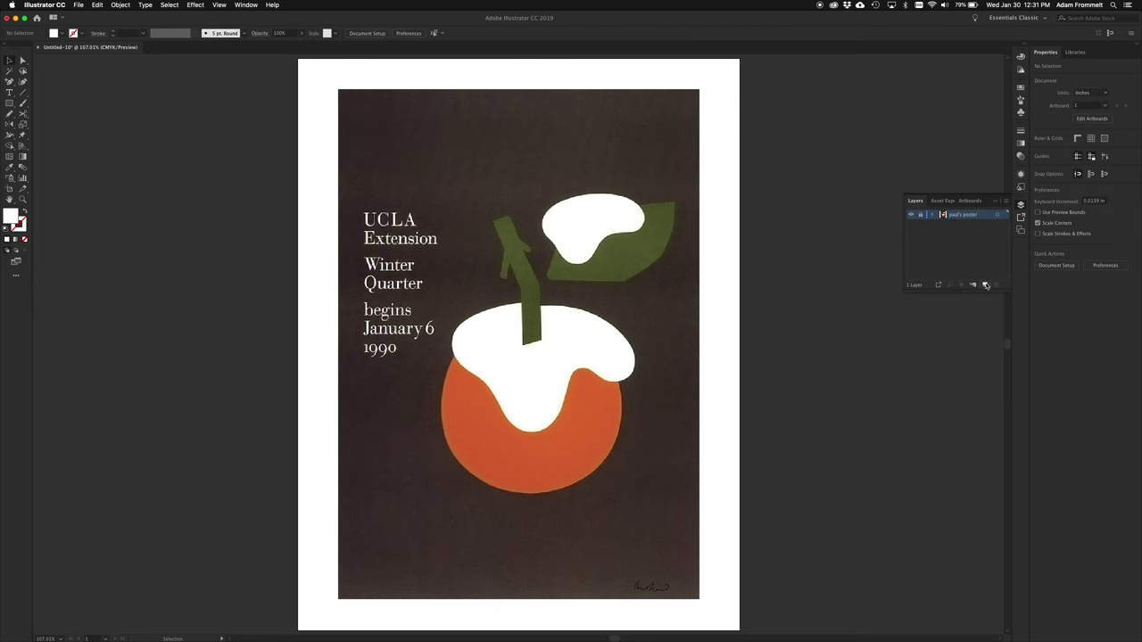
Add a new layer above it named "our poster".
left_click(982, 286)
double_click(956, 216)
type("d")
type("ur poster")
key("Return")
Pick the Pencil tool from the toolbar.
left_click(10, 115)
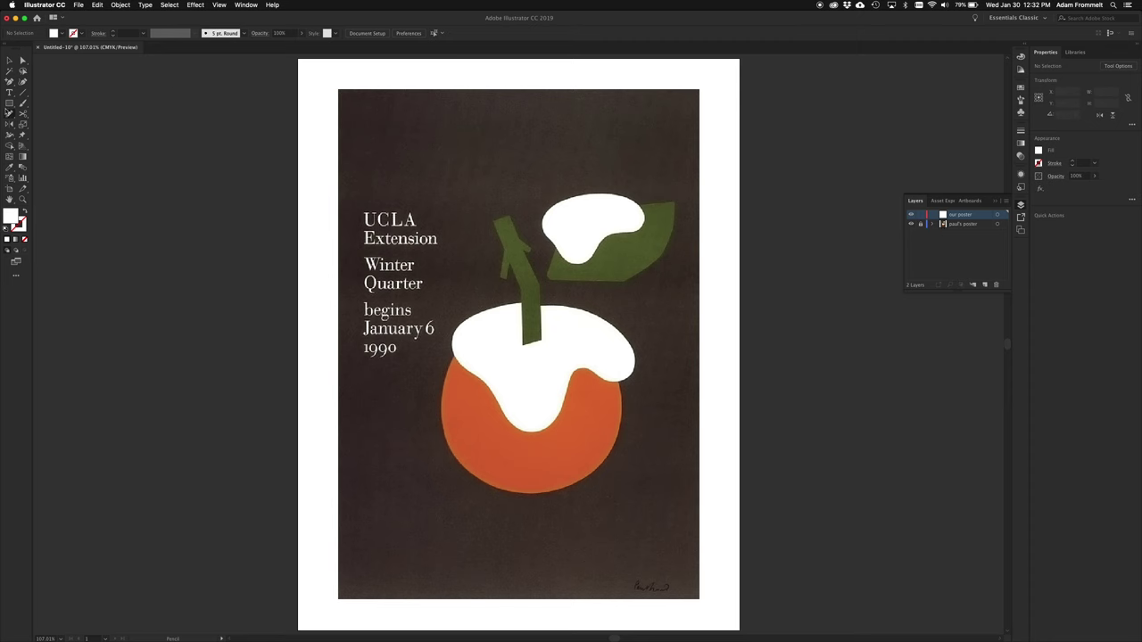
In Pencil Tool Options, set Fidelity just past the middle toward Smooth.
double_click(9, 113)
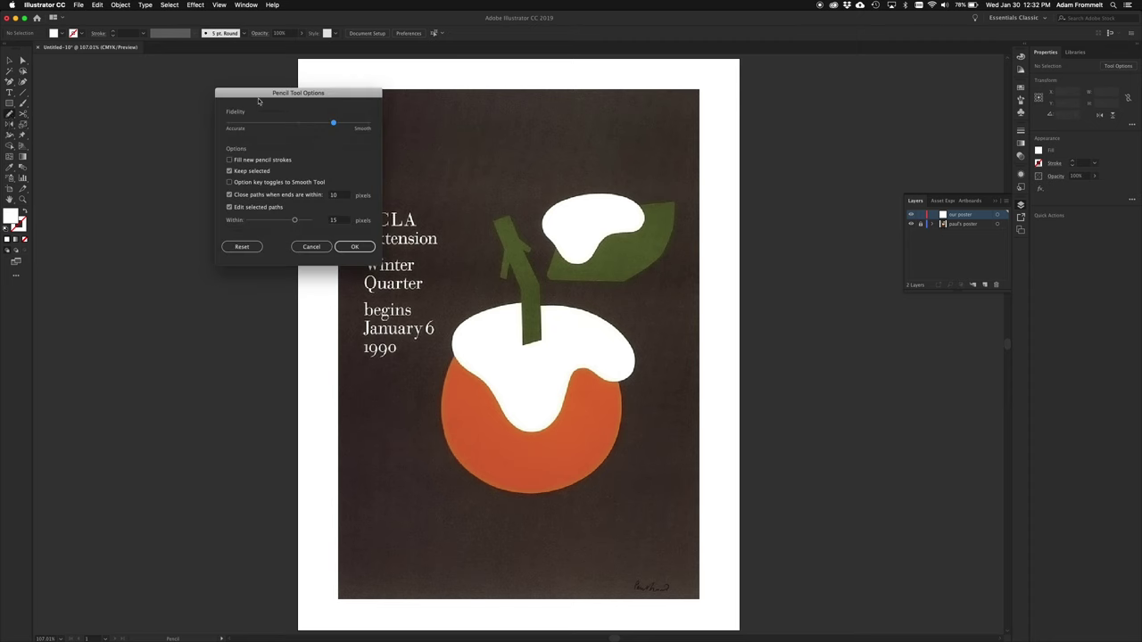
mouse_move(260, 97)
left_mouse_down()
mouse_move(163, 195)
mouse_move(429, 248)
mouse_move(488, 207)
left_mouse_up()
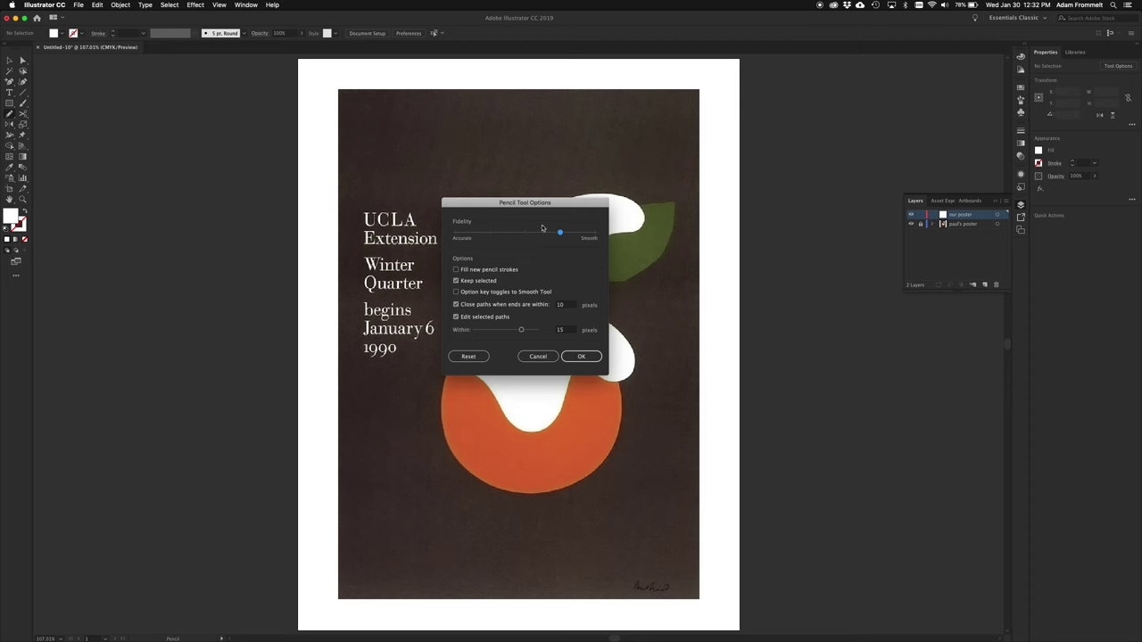
mouse_move(563, 234)
left_mouse_down()
mouse_move(595, 235)
mouse_move(458, 234)
mouse_move(594, 238)
left_mouse_up()
left_click_drag(595, 234, 456, 235)
left_click(524, 232)
left_click(560, 234)
left_click(582, 357)
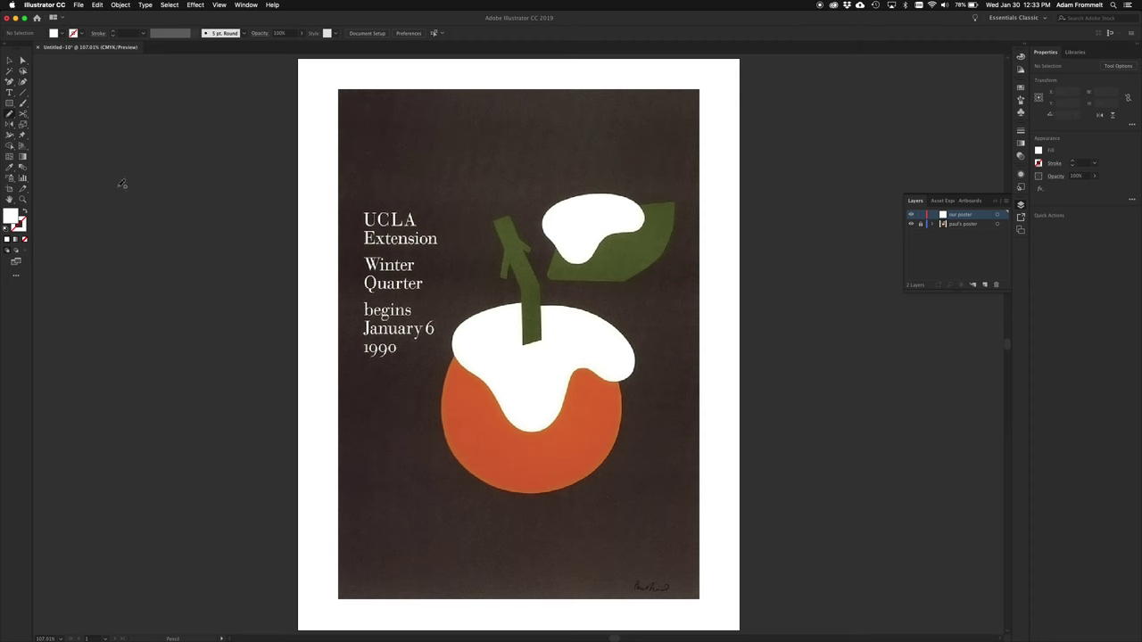
Set the fill to None and the stroke colour to magenta.
scroll(163, 236, "left", 5)
scroll(162, 237, "left", 5)
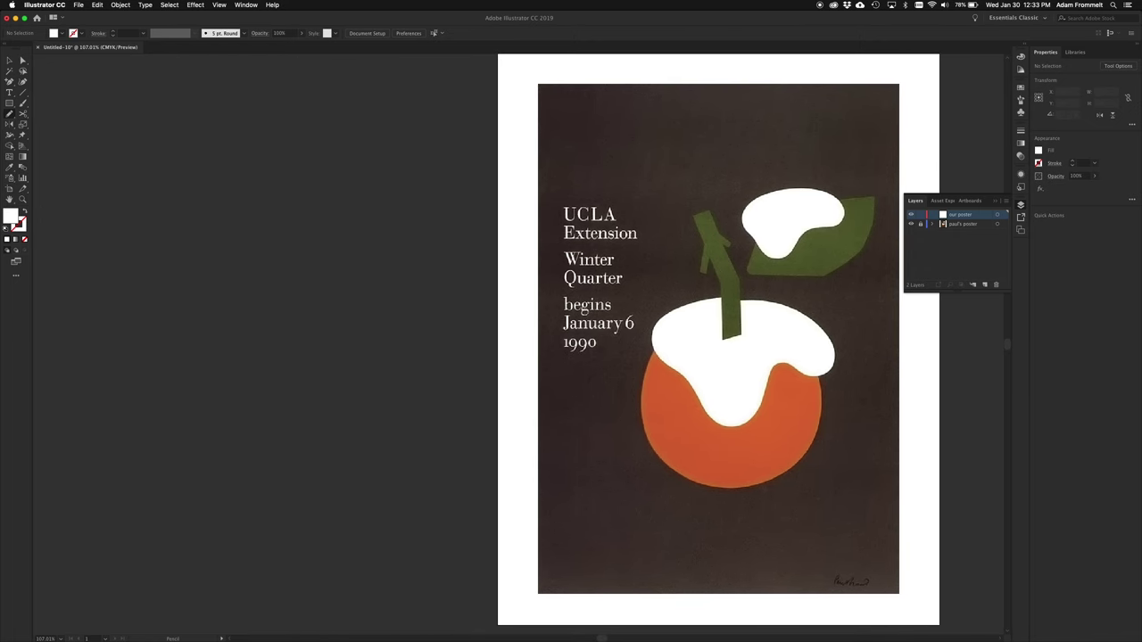
left_click(63, 34)
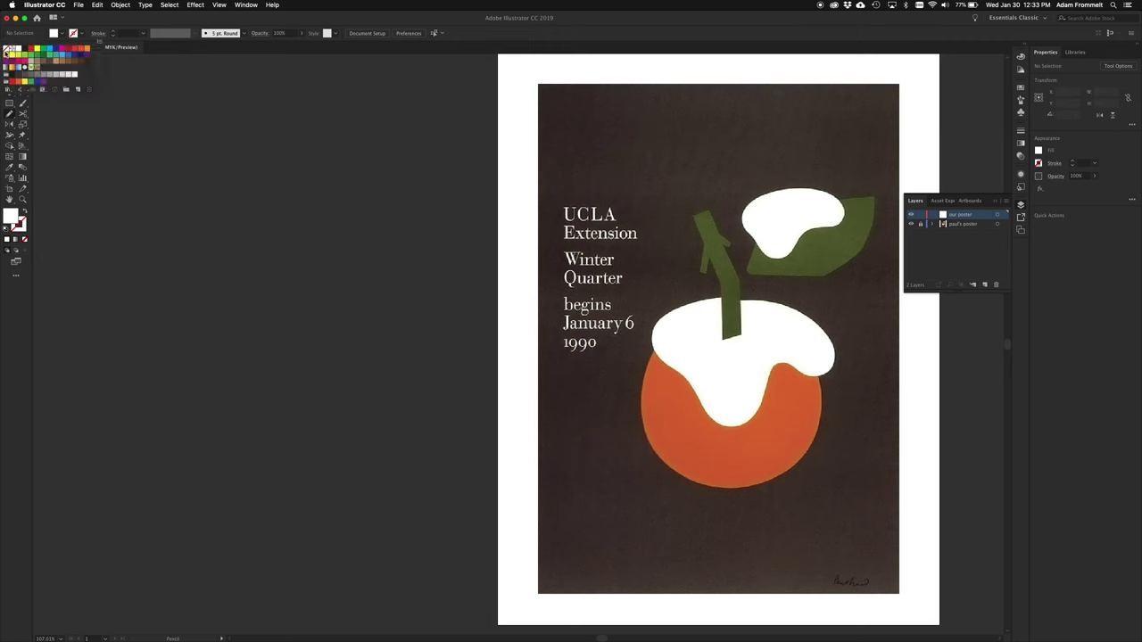
left_click(7, 49)
left_click(81, 34)
left_click(61, 49)
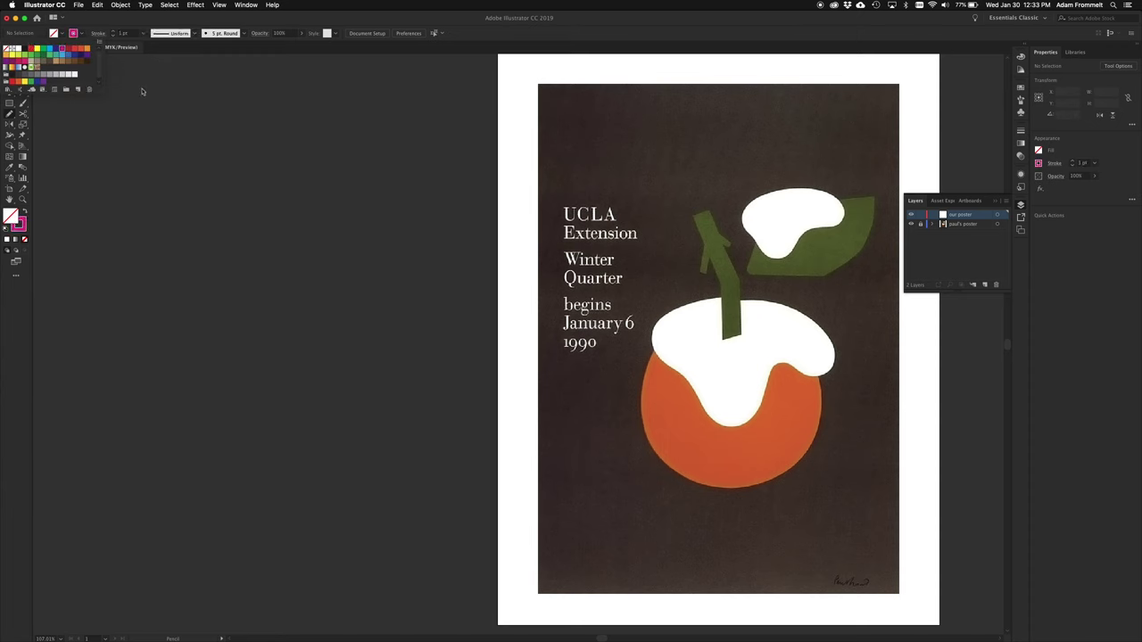
left_click(289, 242)
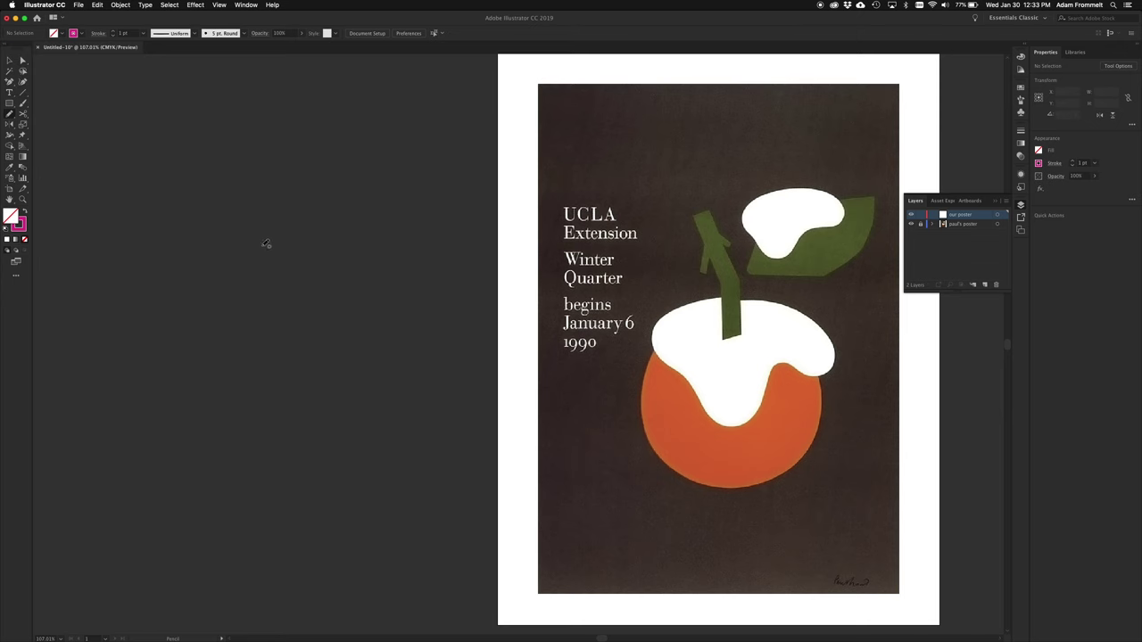
Draw a looping Pencil scribble left of the poster and redraw parts of it.
mouse_move(256, 247)
left_mouse_down()
mouse_move(201, 217)
mouse_move(278, 157)
mouse_move(280, 293)
mouse_move(260, 366)
mouse_move(333, 321)
mouse_move(359, 264)
mouse_move(368, 205)
mouse_move(341, 157)
mouse_move(439, 177)
mouse_move(400, 265)
mouse_move(388, 350)
mouse_move(304, 424)
mouse_move(157, 418)
mouse_move(153, 289)
mouse_move(174, 260)
mouse_move(176, 185)
mouse_move(128, 116)
mouse_move(275, 144)
mouse_move(334, 208)
mouse_move(262, 253)
mouse_move(209, 321)
mouse_move(204, 371)
mouse_move(251, 418)
mouse_move(347, 420)
mouse_move(370, 406)
mouse_move(405, 436)
mouse_move(250, 455)
mouse_move(312, 507)
mouse_move(258, 526)
mouse_move(137, 459)
mouse_move(165, 407)
mouse_move(64, 455)
mouse_move(91, 530)
mouse_move(175, 533)
left_mouse_up()
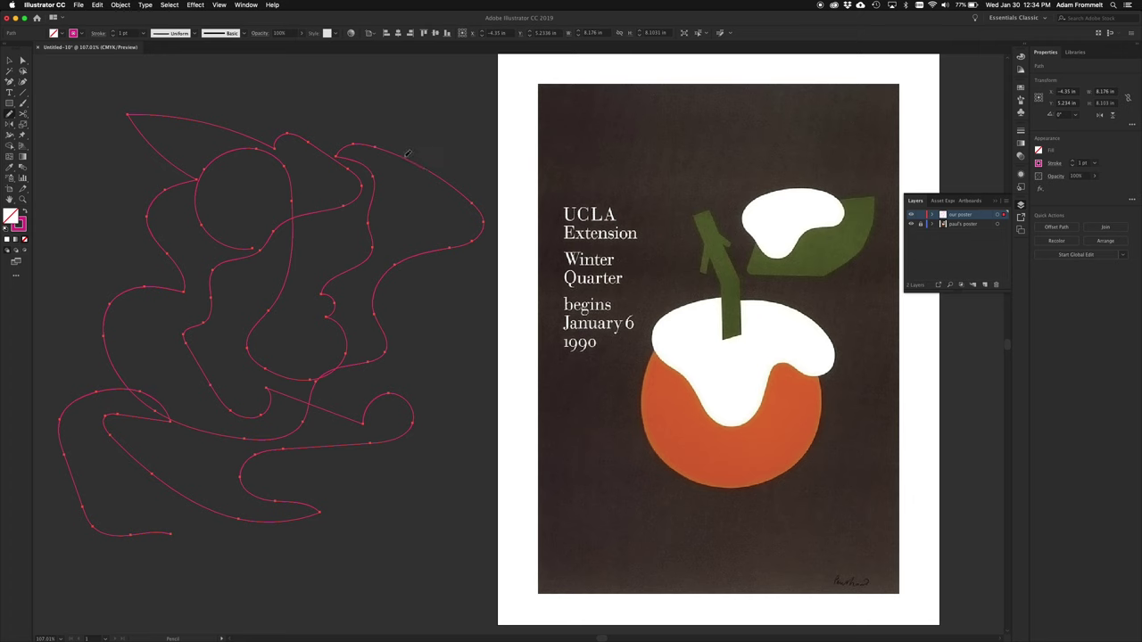
mouse_move(408, 153)
left_mouse_down()
mouse_move(454, 219)
mouse_move(435, 250)
mouse_move(389, 267)
mouse_move(373, 310)
left_mouse_up()
left_click(215, 123)
mouse_move(214, 123)
left_mouse_down()
mouse_move(156, 120)
mouse_move(149, 136)
mouse_move(183, 167)
left_mouse_up()
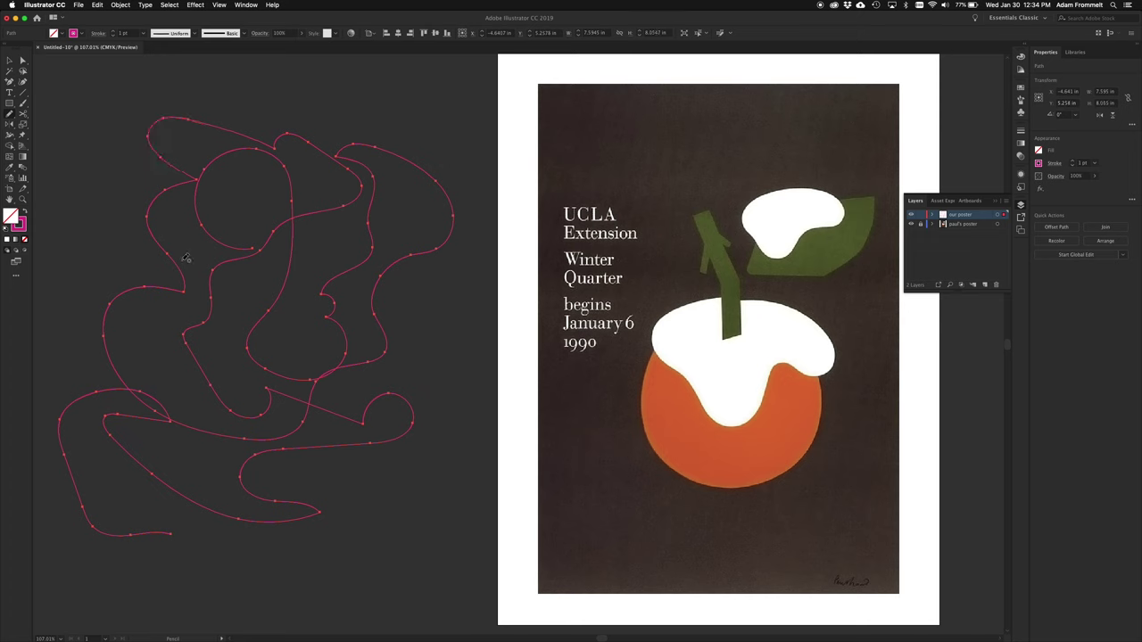
mouse_move(239, 255)
left_mouse_down()
mouse_move(211, 280)
mouse_move(220, 322)
mouse_move(193, 347)
mouse_move(198, 392)
mouse_move(250, 421)
mouse_move(273, 402)
mouse_move(268, 389)
mouse_move(308, 397)
left_mouse_up()
Delete the magenta practice scribble and zoom back to 100% view.
key("v")
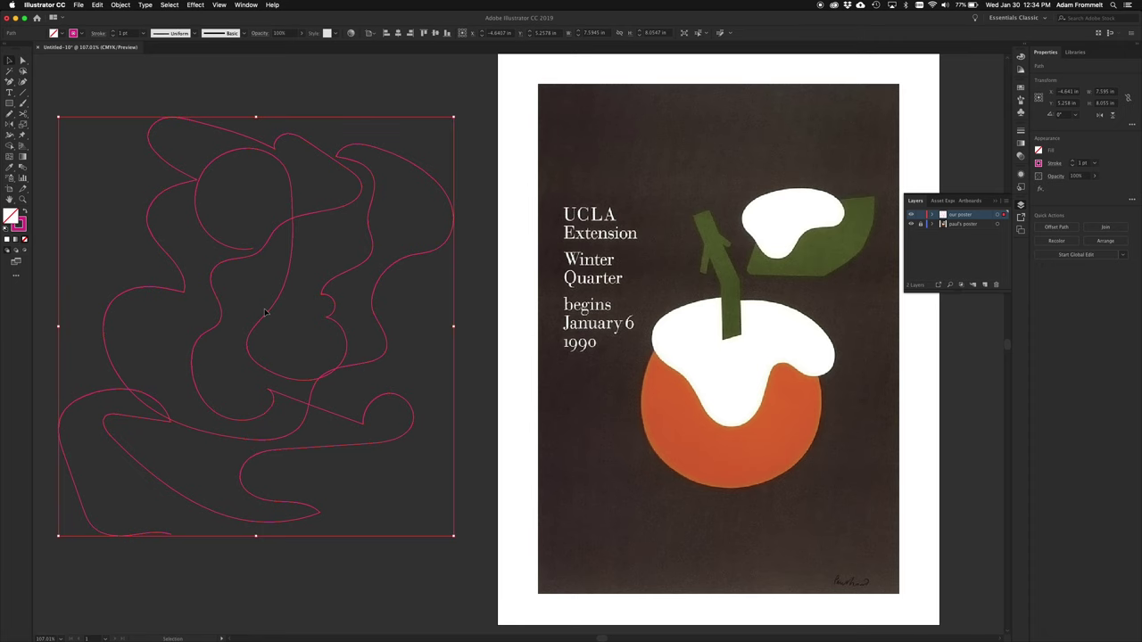
key("Delete")
key("a")
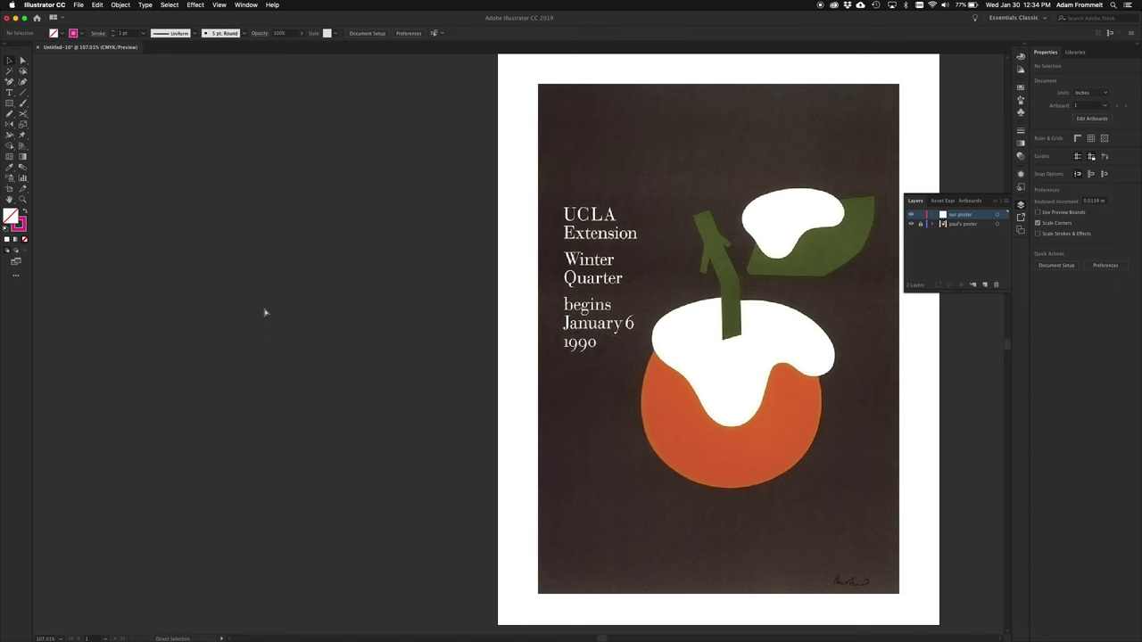
scroll(265, 313, "right", 5)
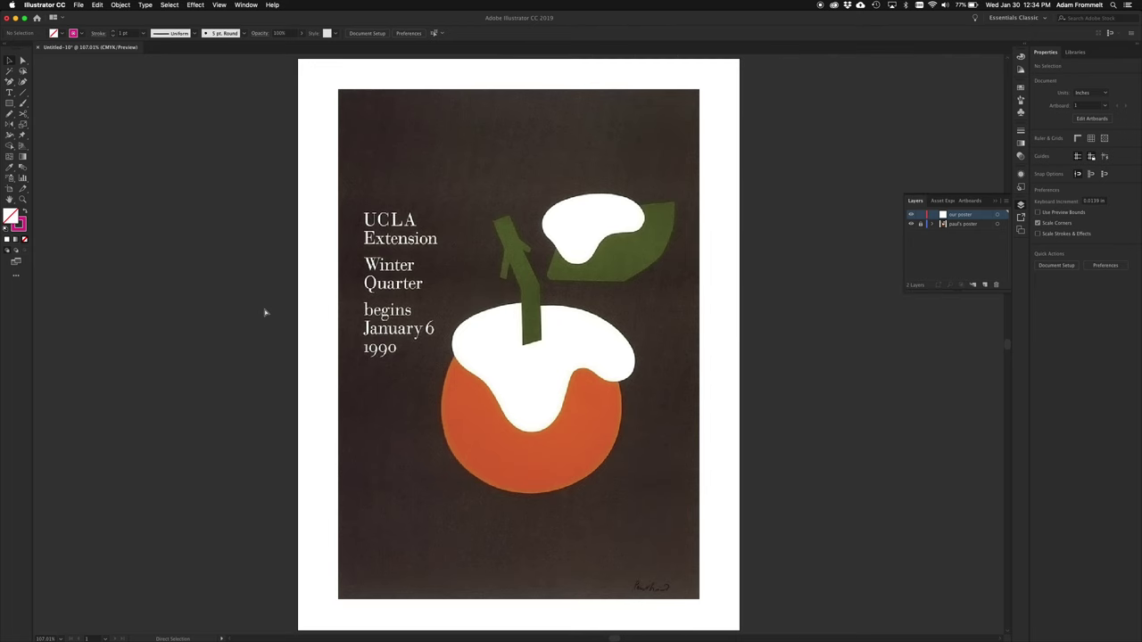
key("v")
key("super+minus")
key("super+minus")
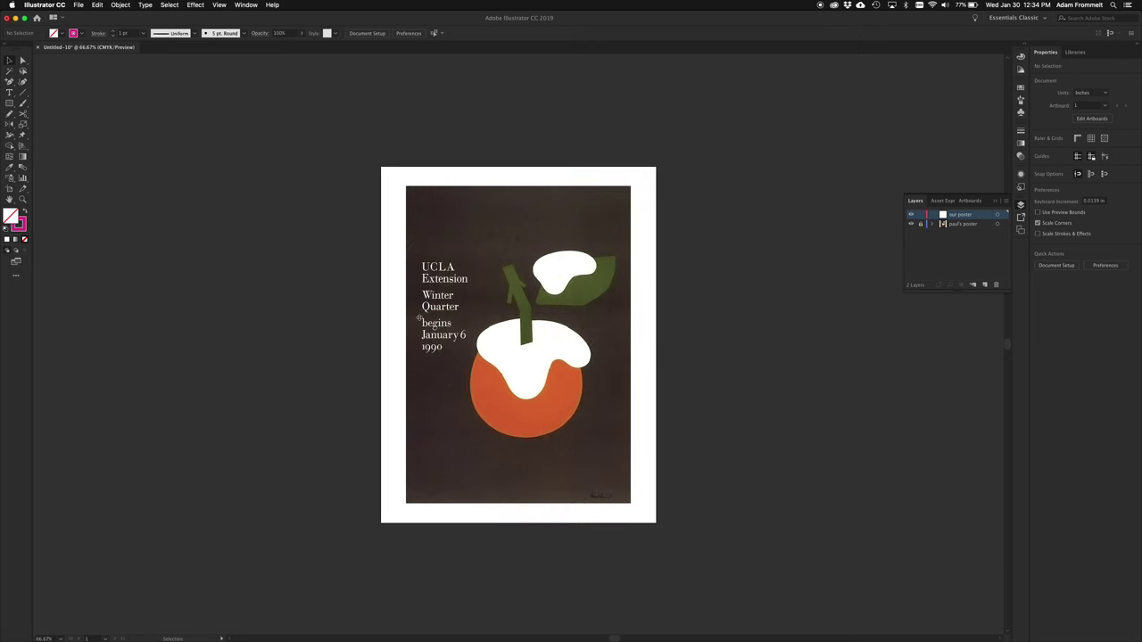
key("super+plus")
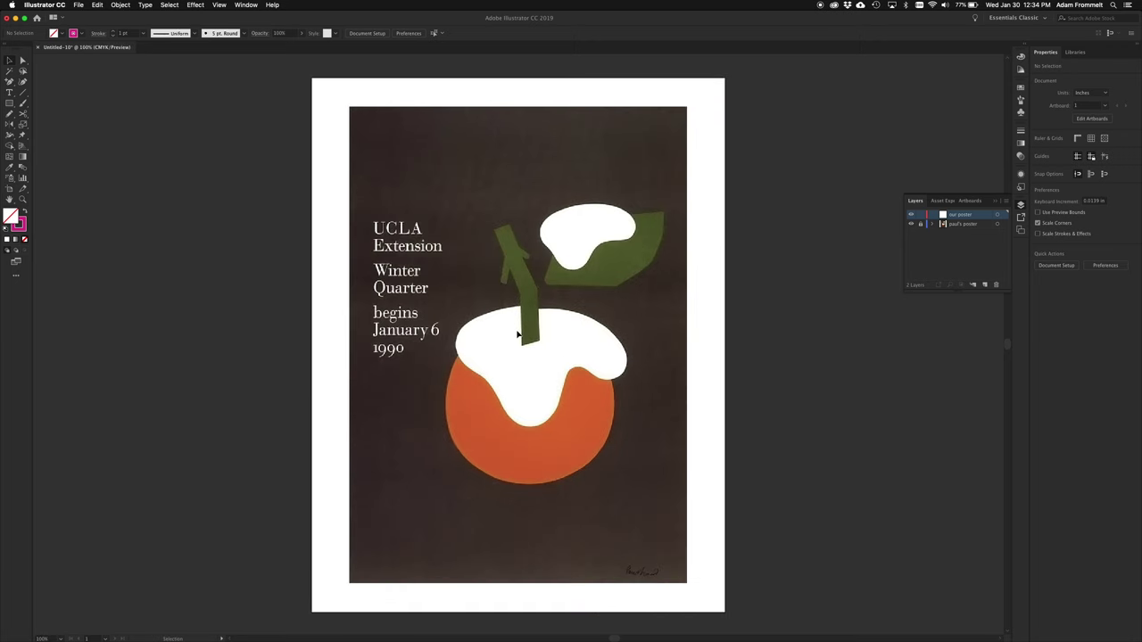
key("n")
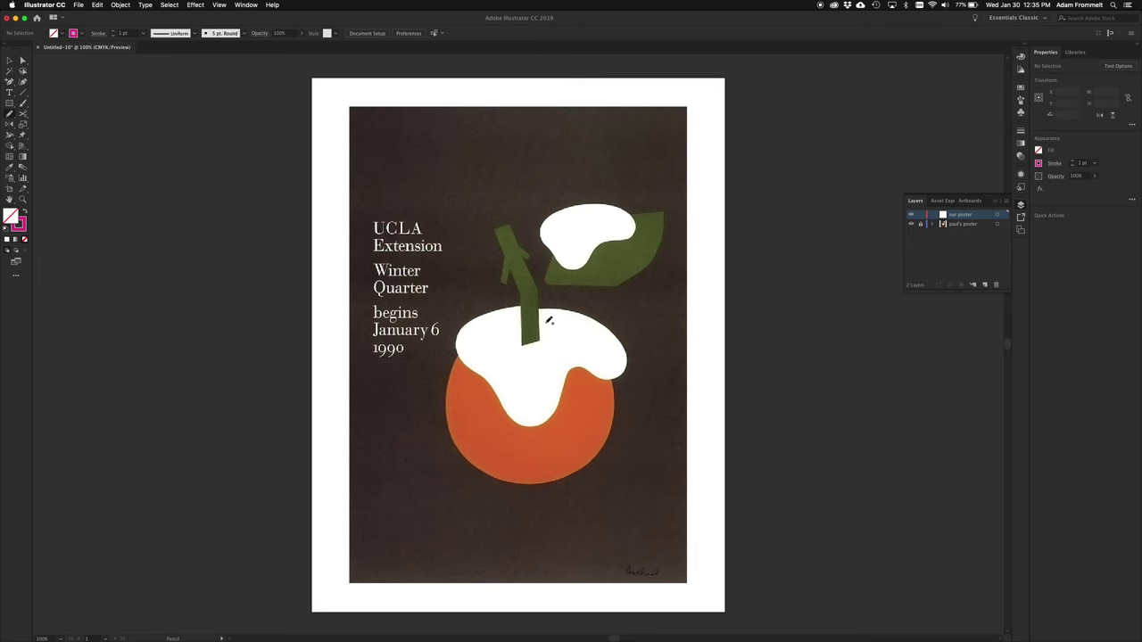
Trace a closed Pencil outline around the orange's round edge.
mouse_move(548, 321)
left_mouse_down()
mouse_move(609, 370)
mouse_move(612, 419)
mouse_move(566, 473)
mouse_move(513, 477)
mouse_move(462, 437)
mouse_move(454, 377)
mouse_move(482, 340)
mouse_move(545, 322)
left_mouse_up()
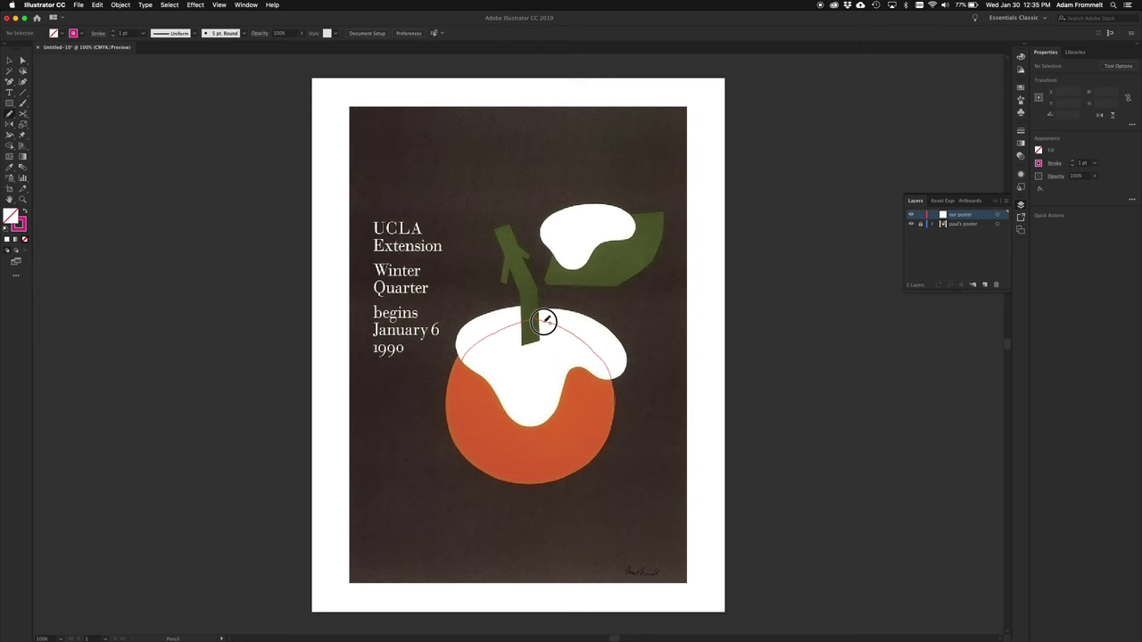
left_click_drag(546, 322, 545, 321)
left_click_drag(545, 321, 545, 321)
left_click_drag(545, 321, 546, 318)
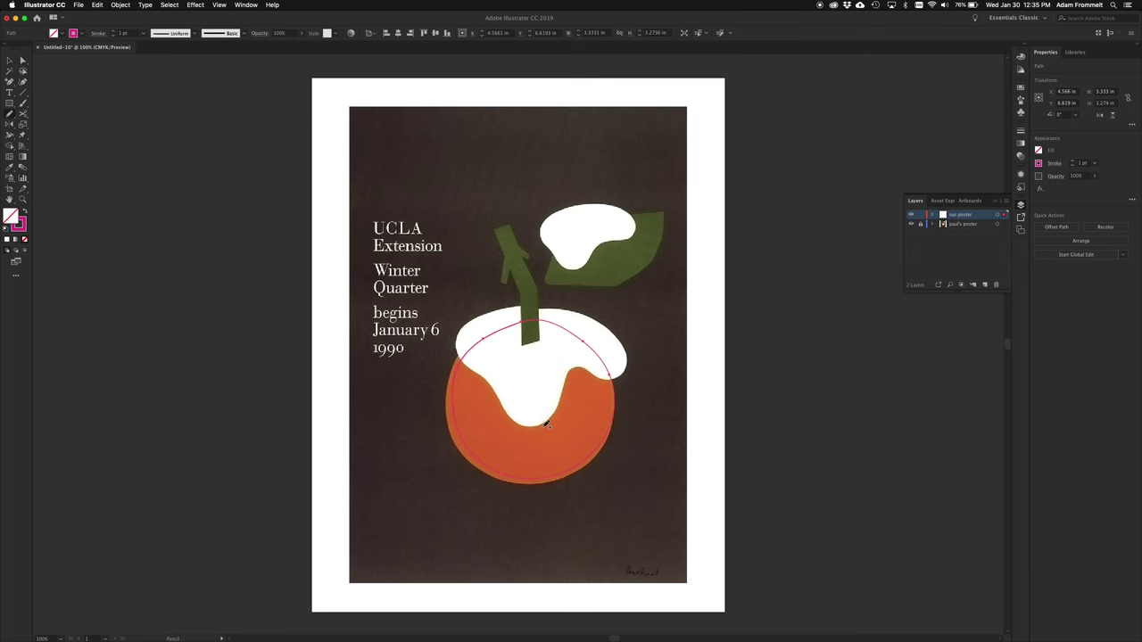
Stretch the orange outline down and left to meet the fruit's bottom and left edges.
key("v")
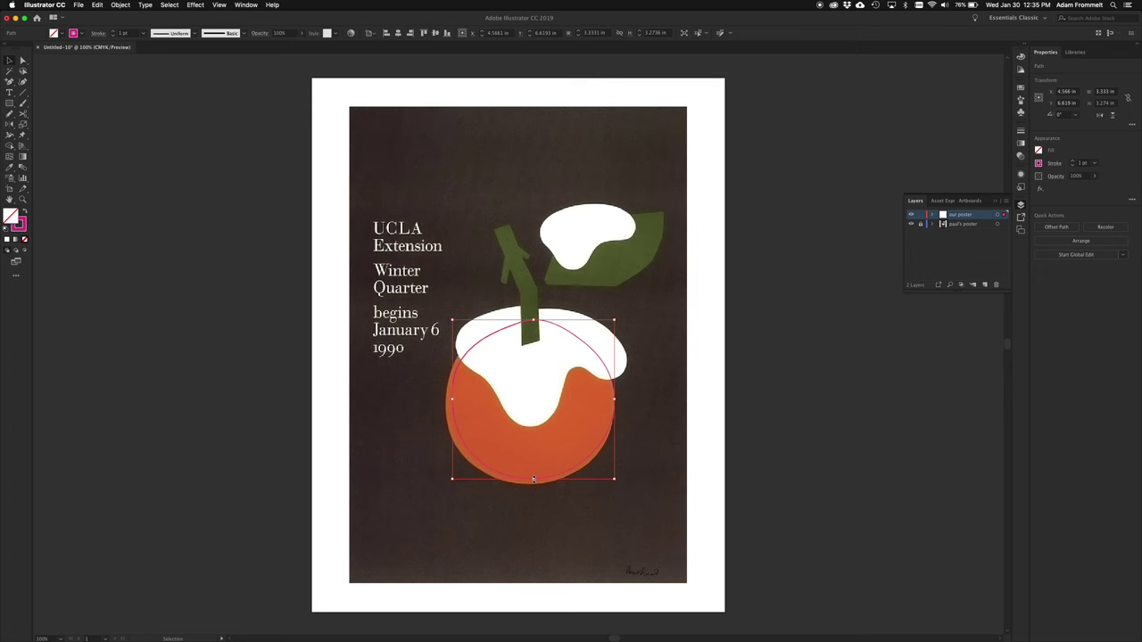
left_click_drag(533, 480, 533, 484)
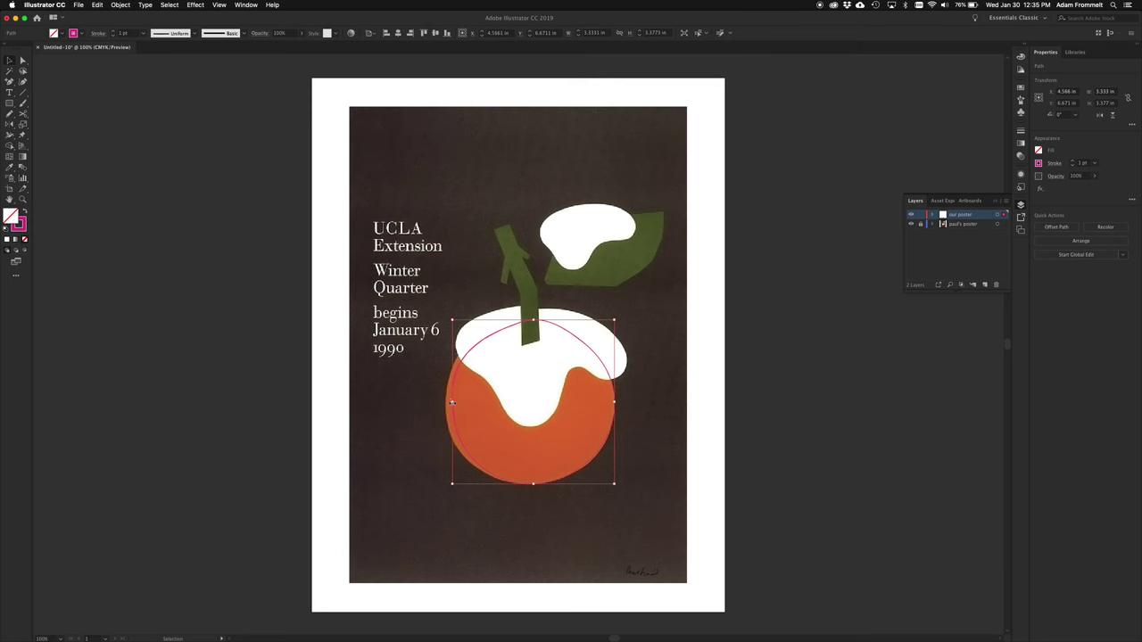
left_click_drag(453, 401, 447, 404)
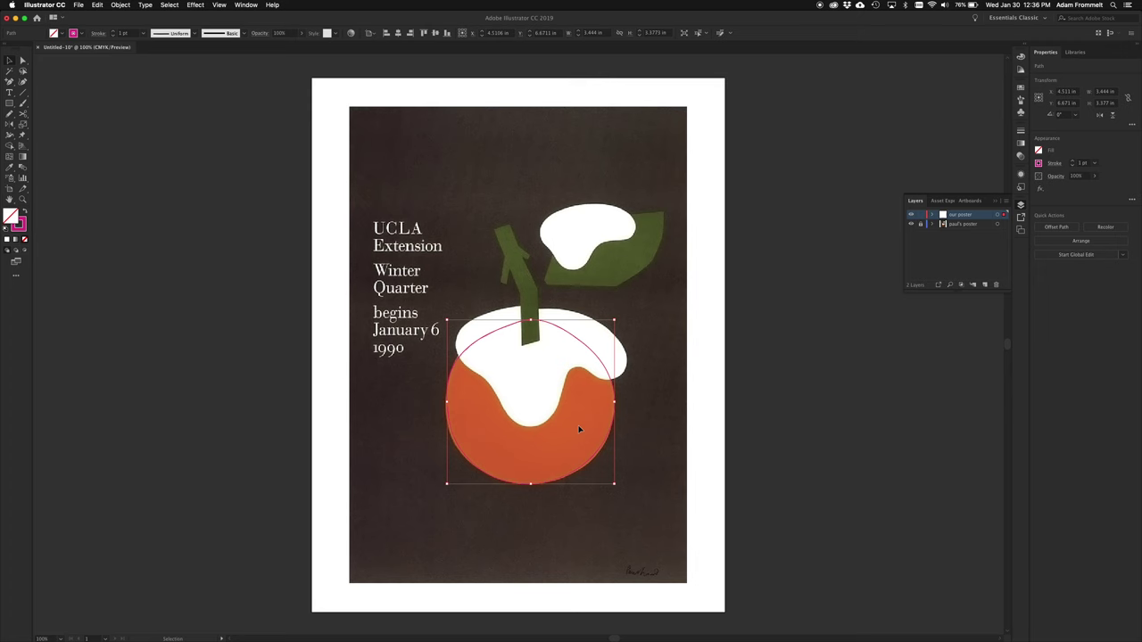
left_click(705, 427)
Trace the snow cap's top, right side and wavy dripping lower edge with the Pencil.
key("shift+e")
mouse_move(515, 308)
left_mouse_down()
mouse_move(598, 323)
mouse_move(618, 338)
mouse_move(624, 373)
mouse_move(572, 368)
mouse_move(549, 415)
mouse_move(518, 424)
mouse_move(457, 348)
mouse_move(462, 327)
mouse_move(509, 305)
left_mouse_up()
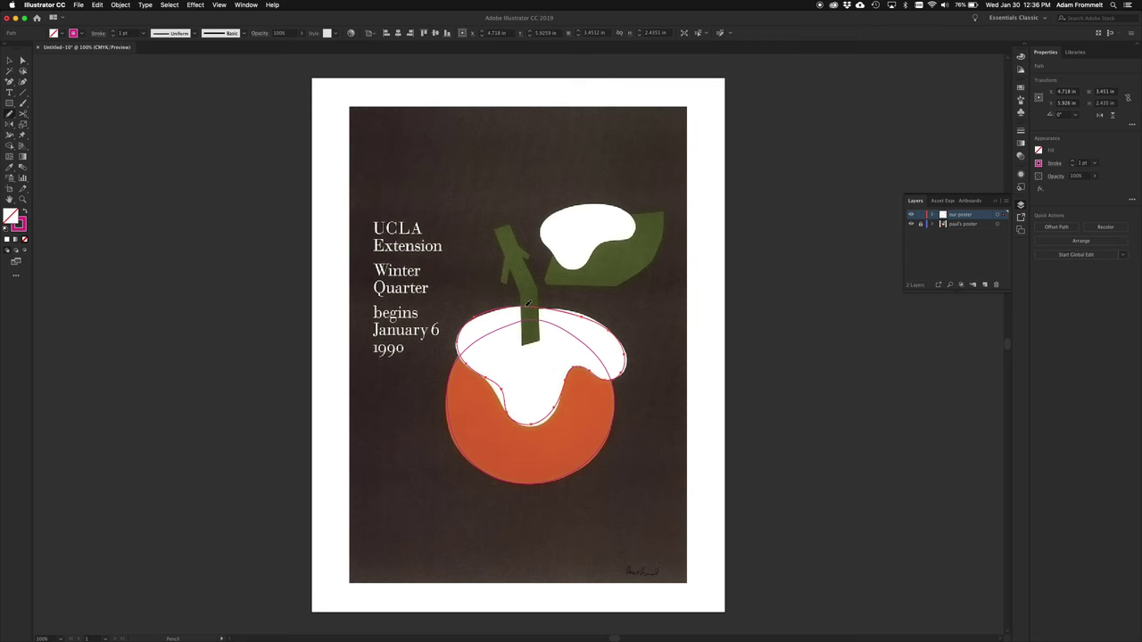
mouse_move(532, 303)
left_mouse_down()
mouse_move(626, 348)
mouse_move(624, 372)
mouse_move(607, 379)
mouse_move(590, 363)
mouse_move(597, 376)
mouse_move(620, 384)
mouse_move(625, 348)
left_mouse_up()
mouse_move(632, 358)
left_mouse_down()
mouse_move(606, 377)
mouse_move(598, 370)
left_mouse_up()
mouse_move(565, 382)
left_mouse_down()
mouse_move(543, 423)
mouse_move(520, 425)
mouse_move(459, 356)
left_mouse_up()
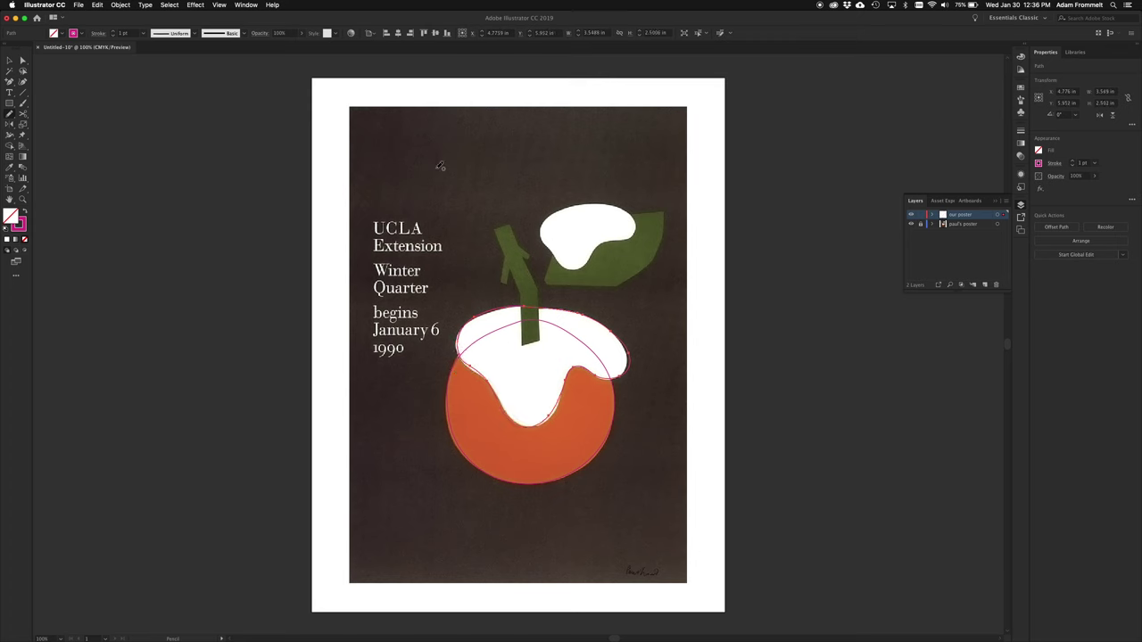
Deselect the snow cap outline and pencil-trace around the white blob on the leaf.
key("v")
left_click(376, 143)
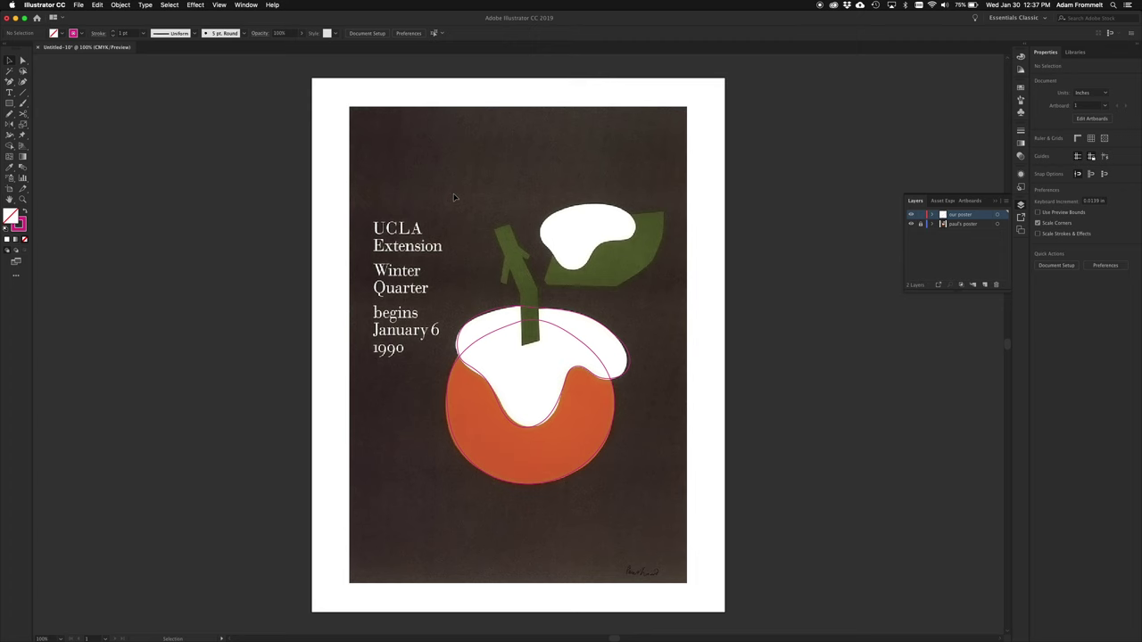
key("n")
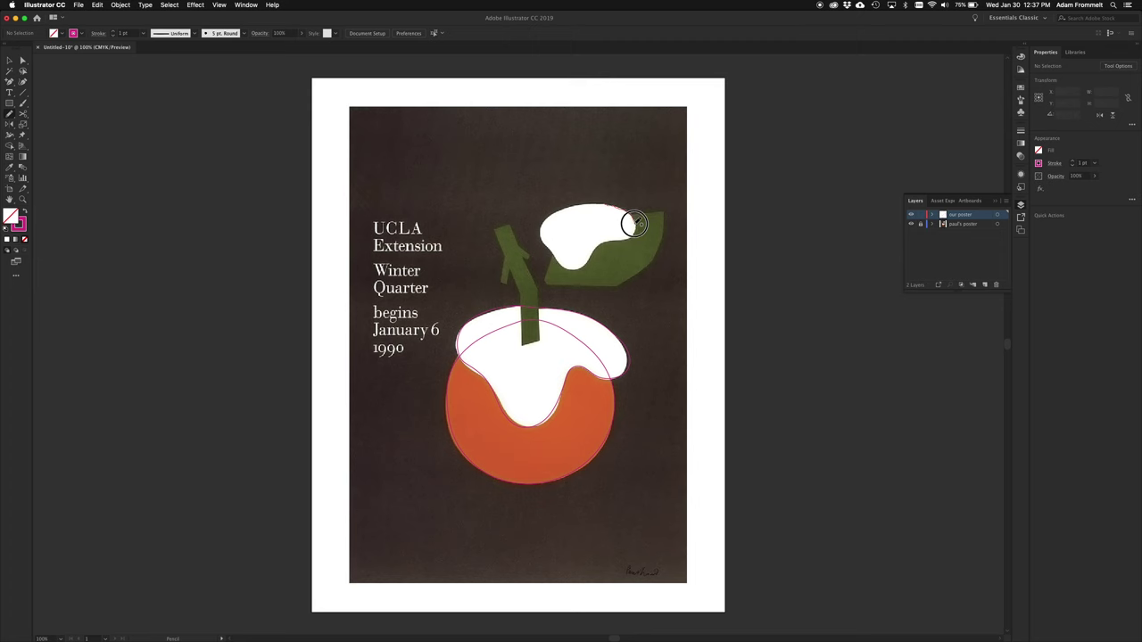
mouse_move(634, 225)
left_mouse_down()
mouse_move(589, 258)
mouse_move(553, 251)
mouse_move(538, 228)
mouse_move(565, 205)
mouse_move(601, 202)
left_mouse_up()
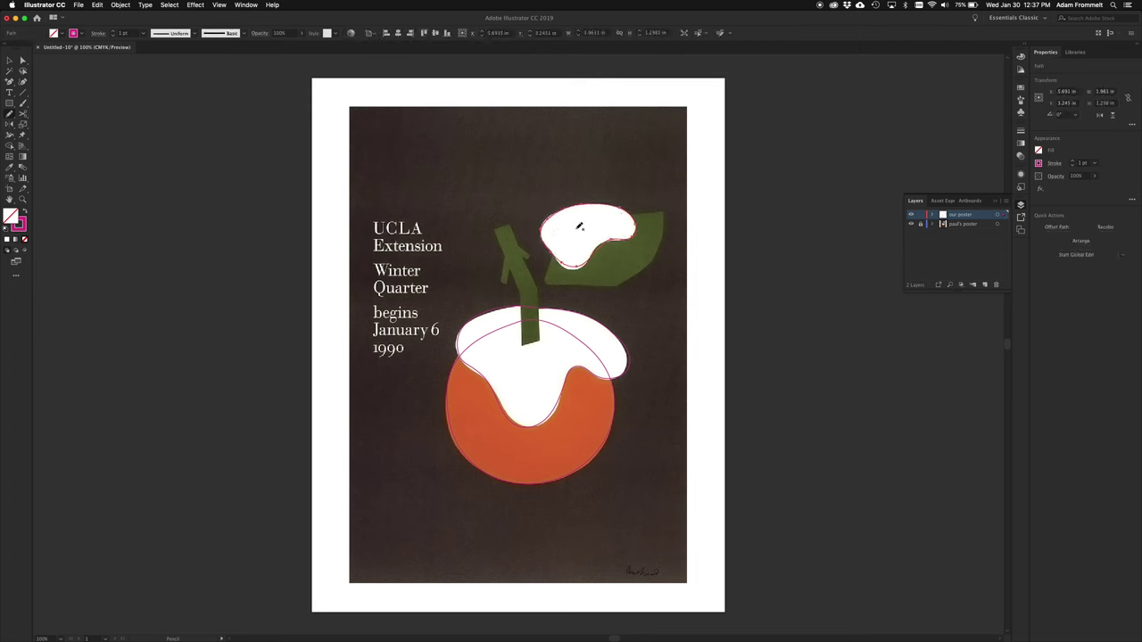
mouse_move(551, 246)
left_mouse_down()
mouse_move(579, 270)
mouse_move(634, 225)
left_mouse_up()
Zoom in on the snow-covered leaf and show the snow patch path's anchors with Direct Selection.
key("super+equal")
key("super+equal")
key("super+equal")
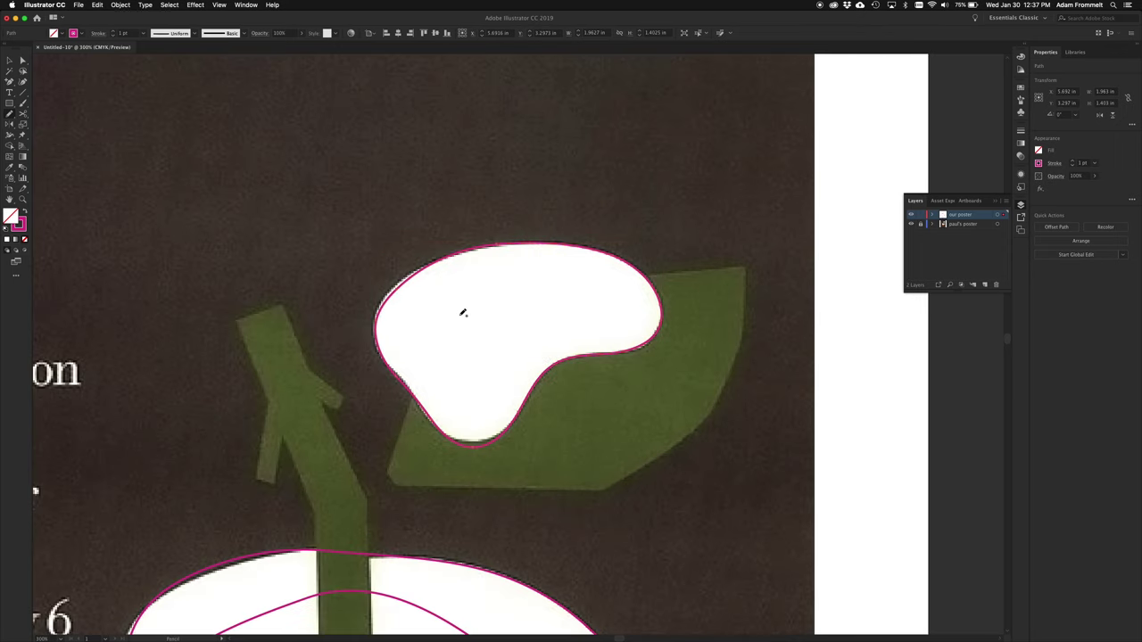
key("a")
key("shift+e")
Set the 'our poster' layer colour to Yellow in its Layer Options dialog.
key("a")
key("shift+e")
key("a")
left_click(985, 215)
double_click(985, 215)
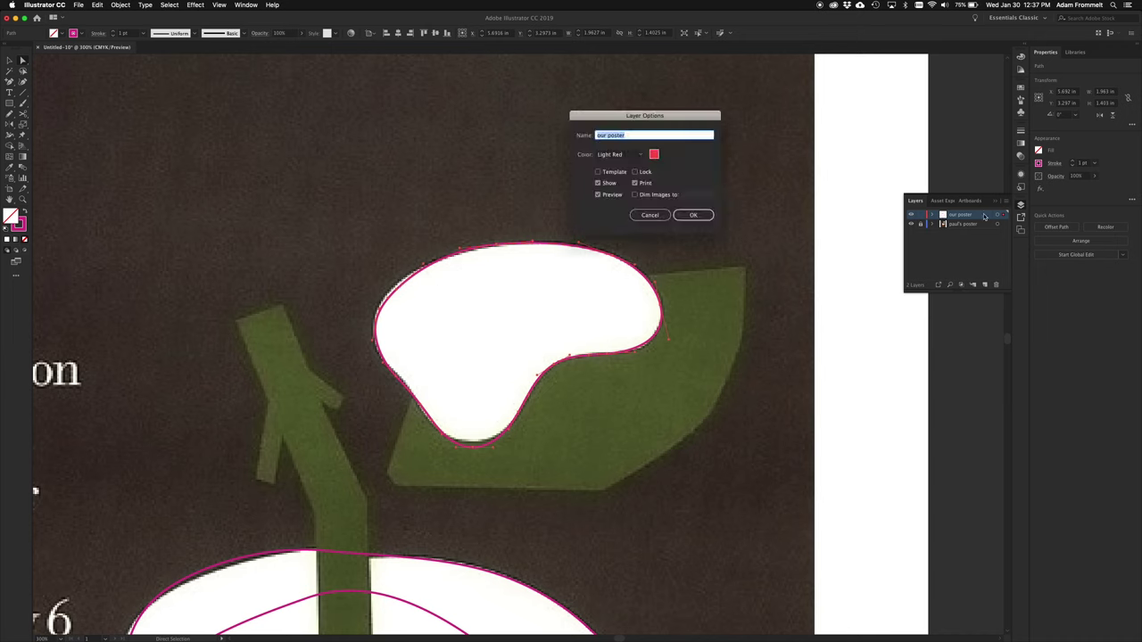
left_click(654, 155)
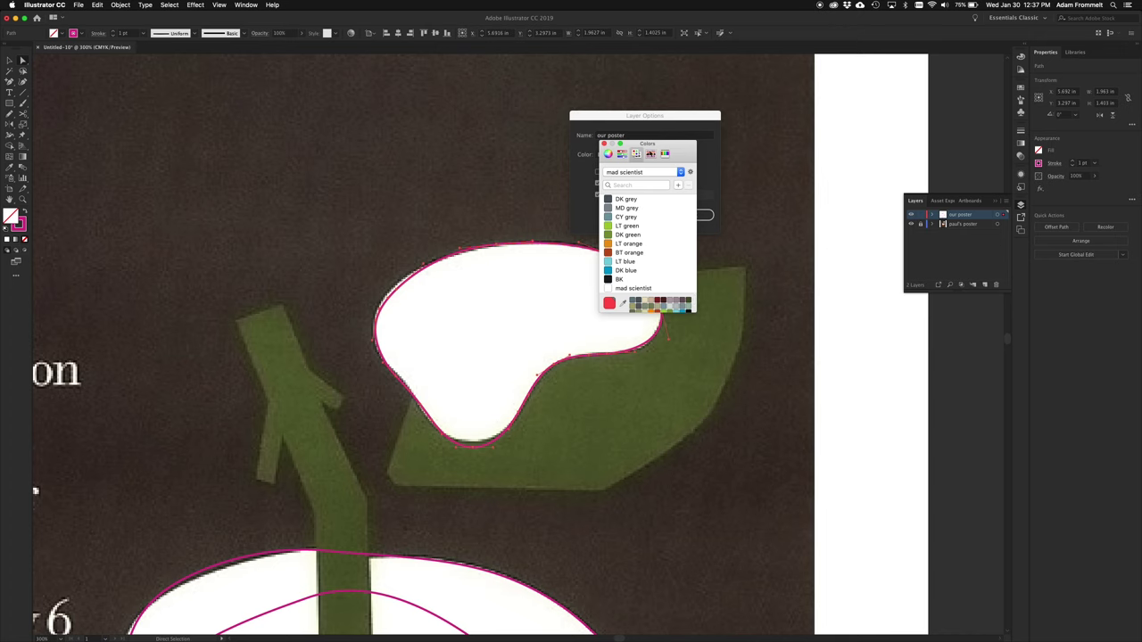
left_click(605, 144)
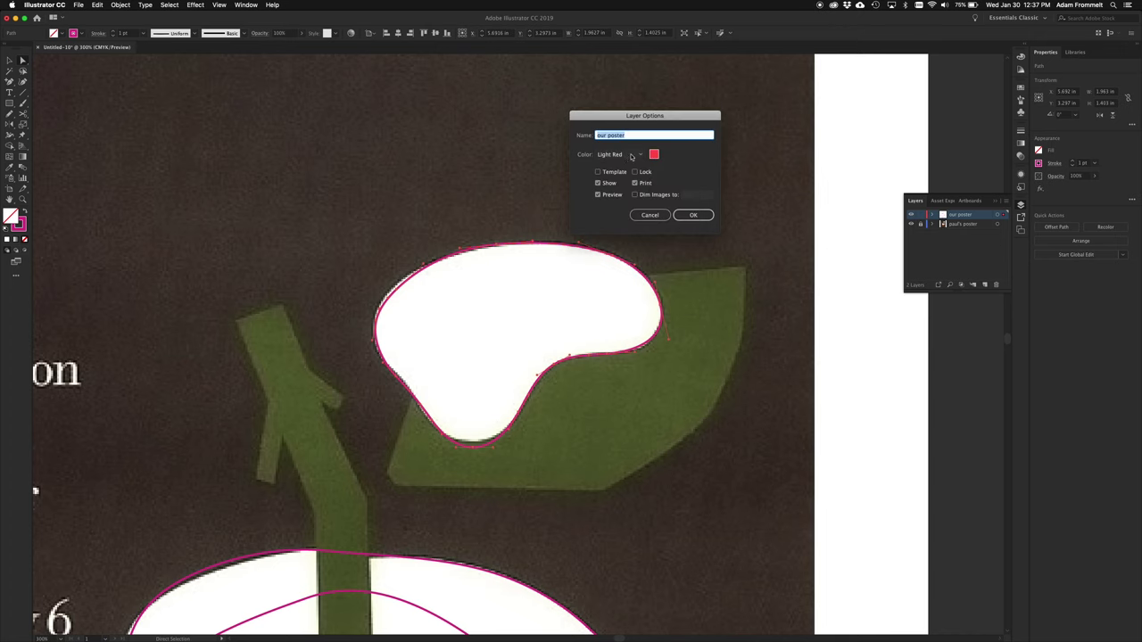
left_click(631, 155)
left_click(622, 234)
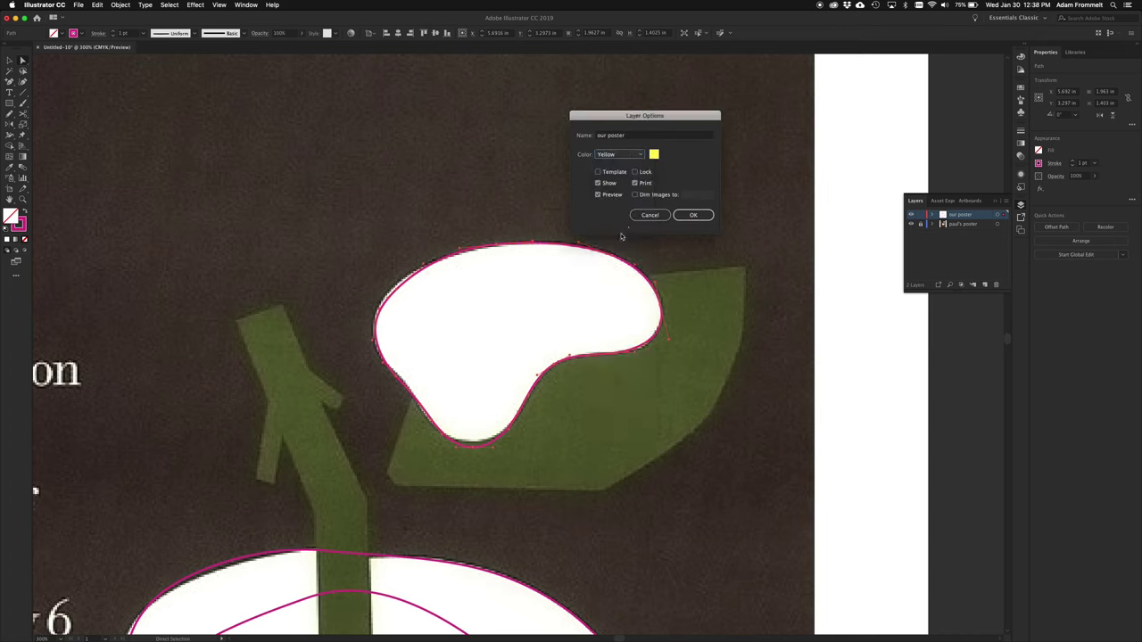
left_click(691, 215)
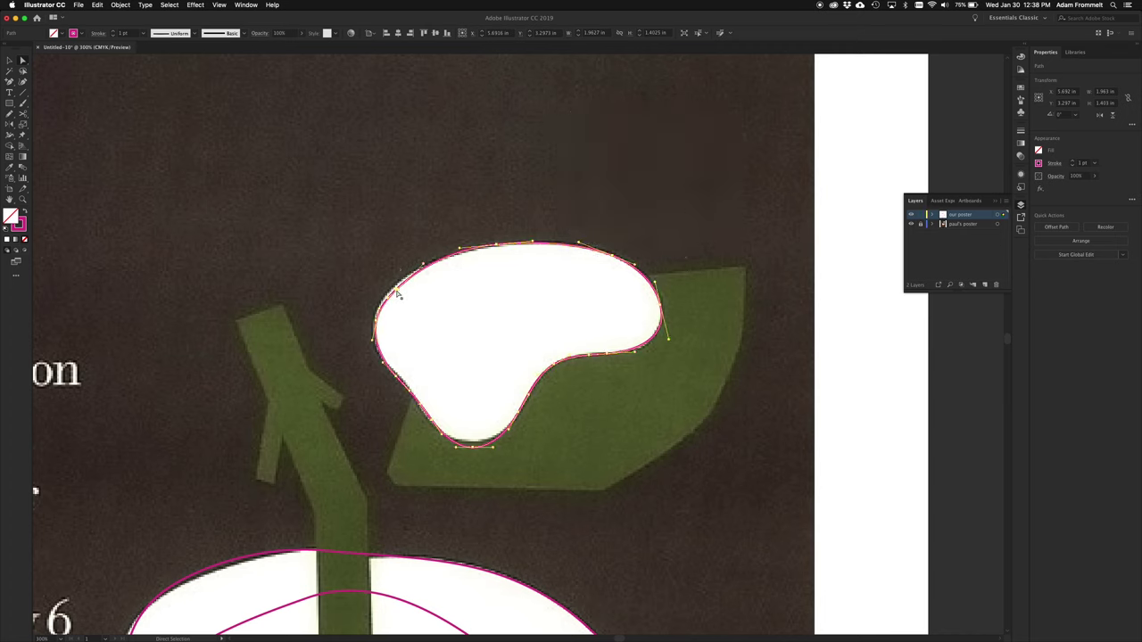
Drag the snow patch outline's bottom and lower-right anchors to hug the white blob, then deselect.
key("super+shift+a")
left_click(396, 288)
left_click(396, 288)
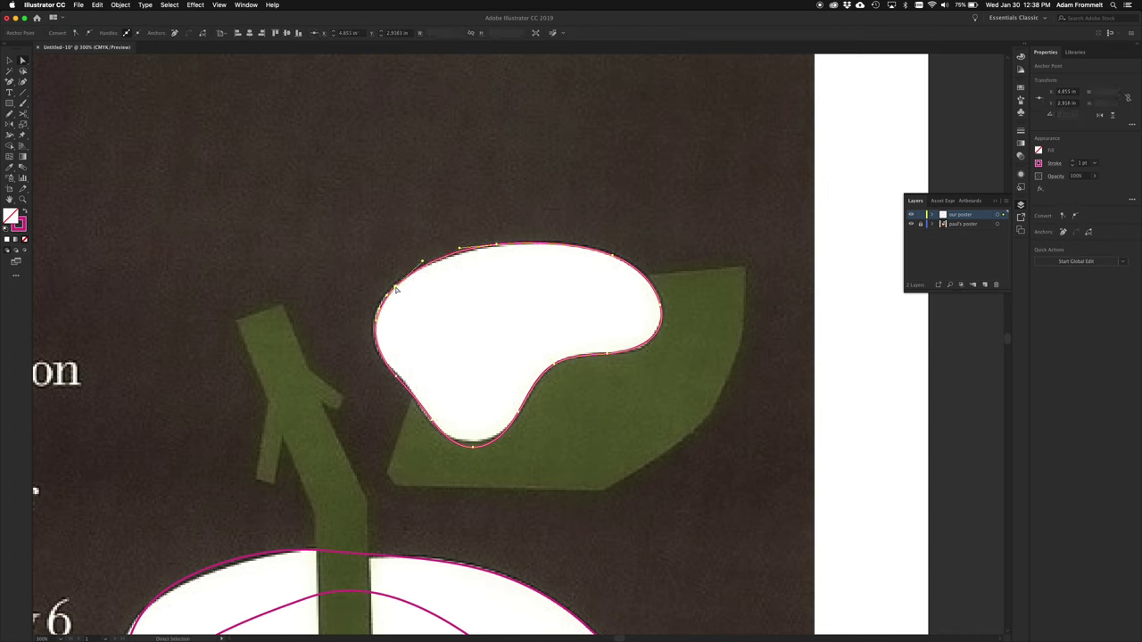
left_click(473, 446)
left_click_drag(473, 446, 471, 440)
left_click(610, 356)
left_click_drag(635, 353, 640, 356)
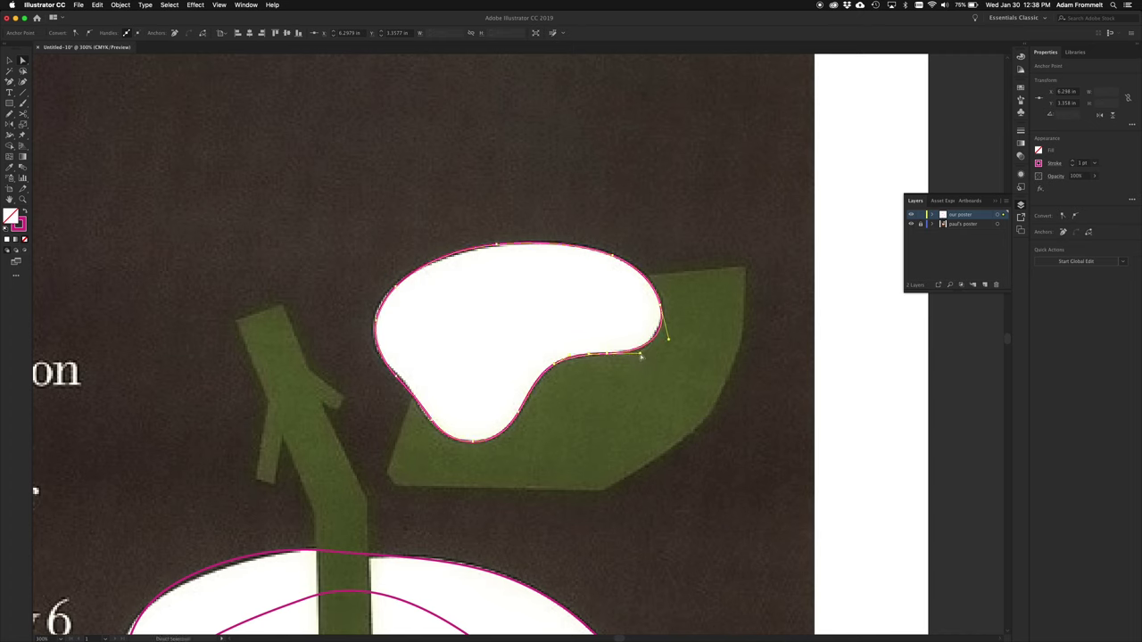
left_click(389, 179)
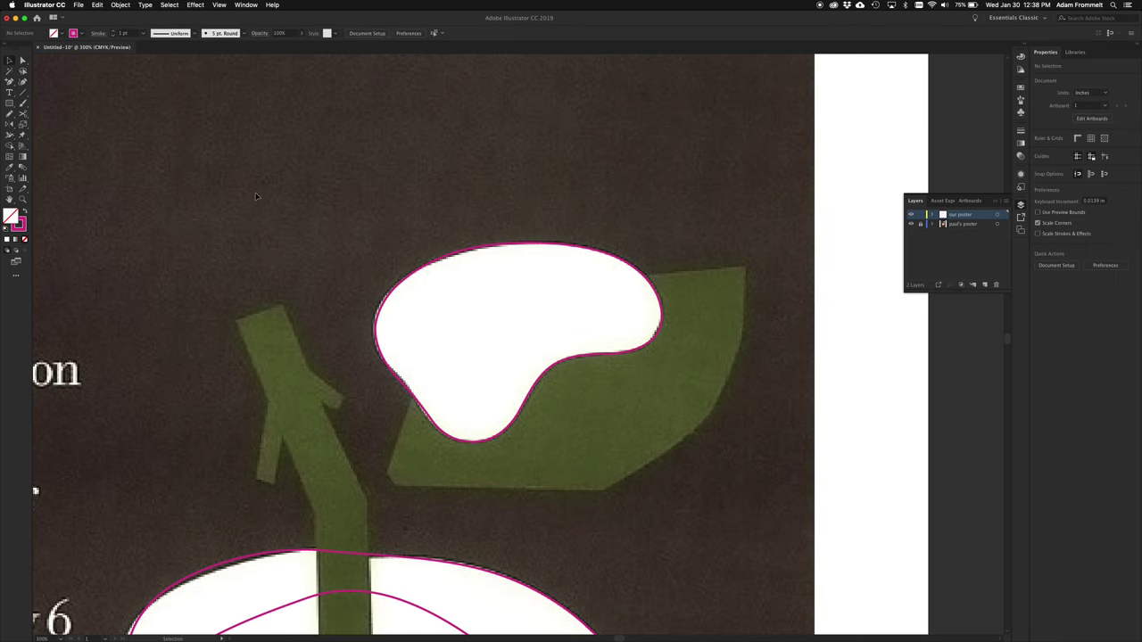
scroll(290, 279, "down", 5)
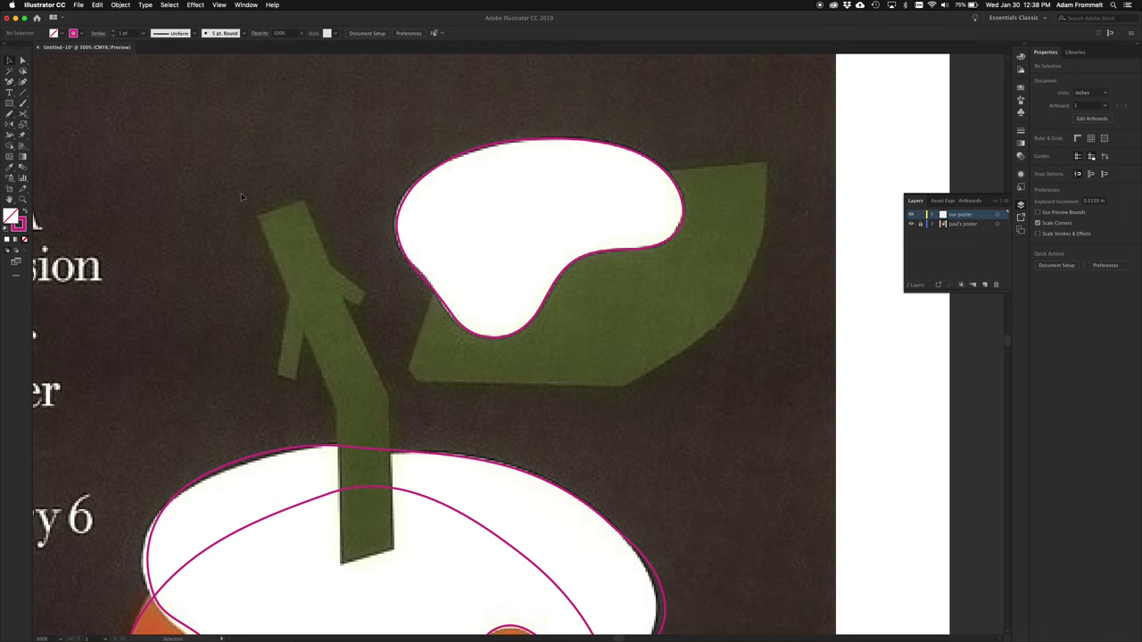
scroll(241, 197, "down", 5)
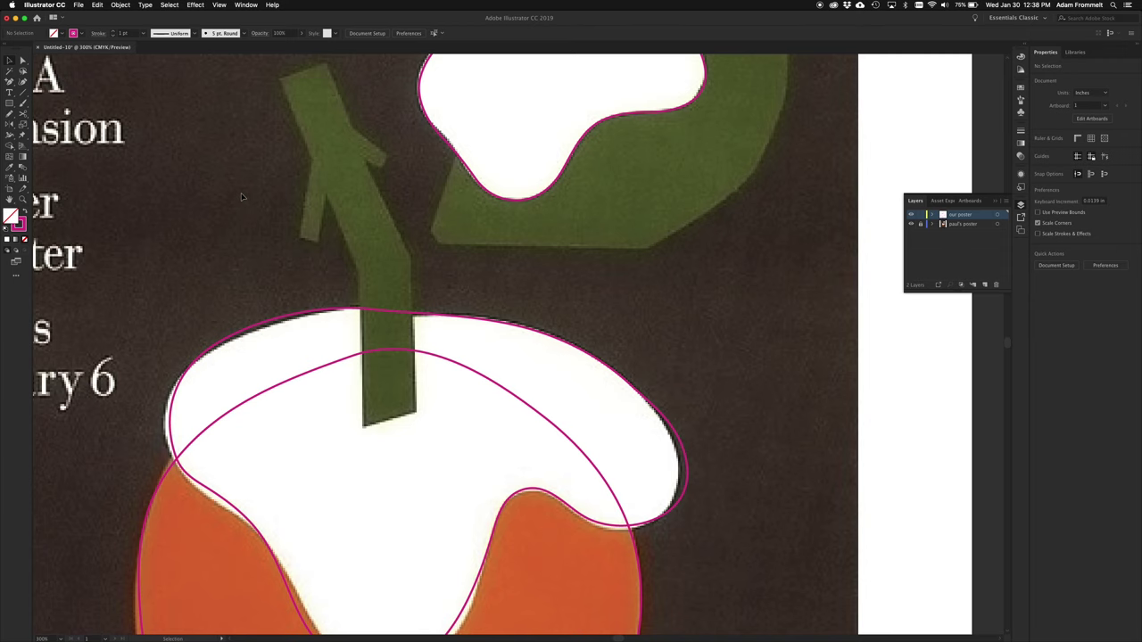
scroll(241, 197, "up", 5)
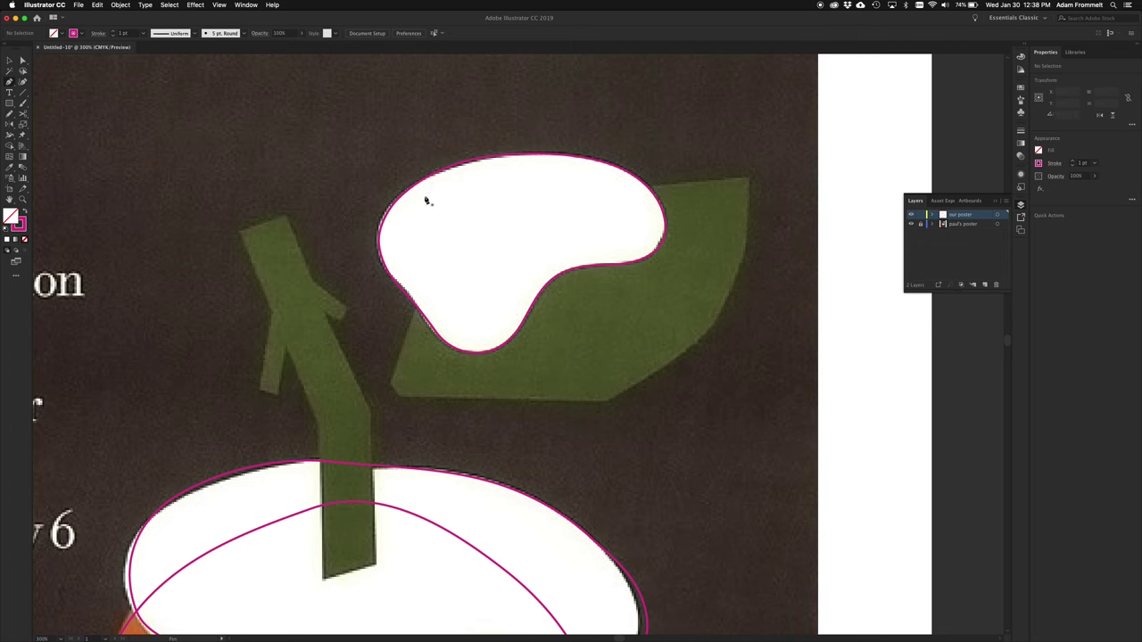
Pen-trace the leaf's corners from under the snow patch around its tips, closing the path.
left_click(533, 196)
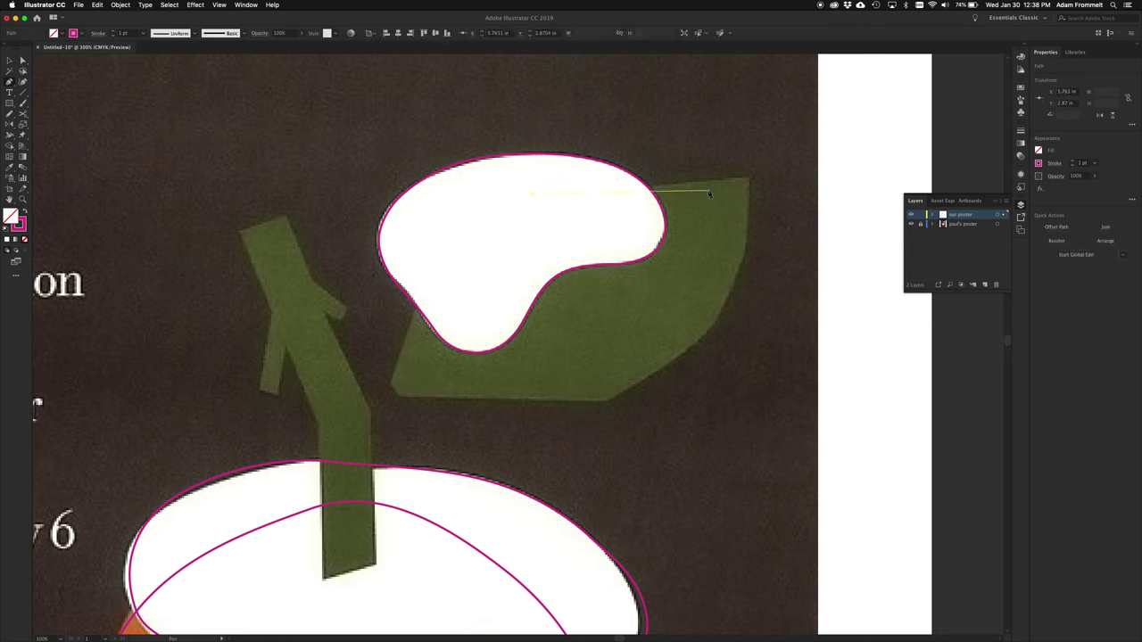
left_click(750, 178)
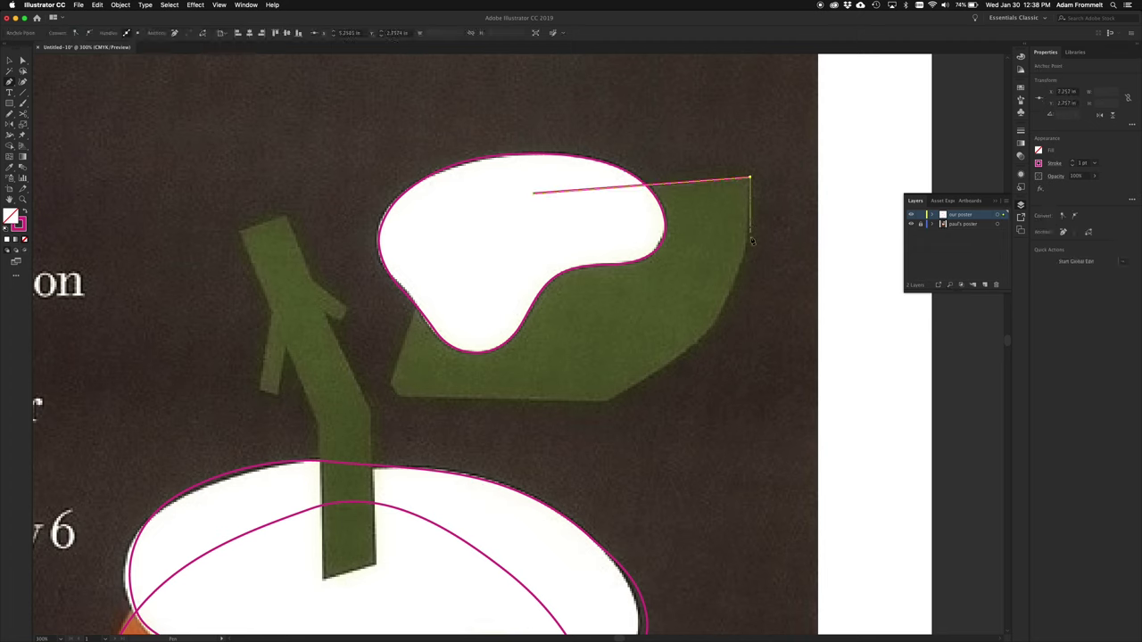
left_click(747, 245)
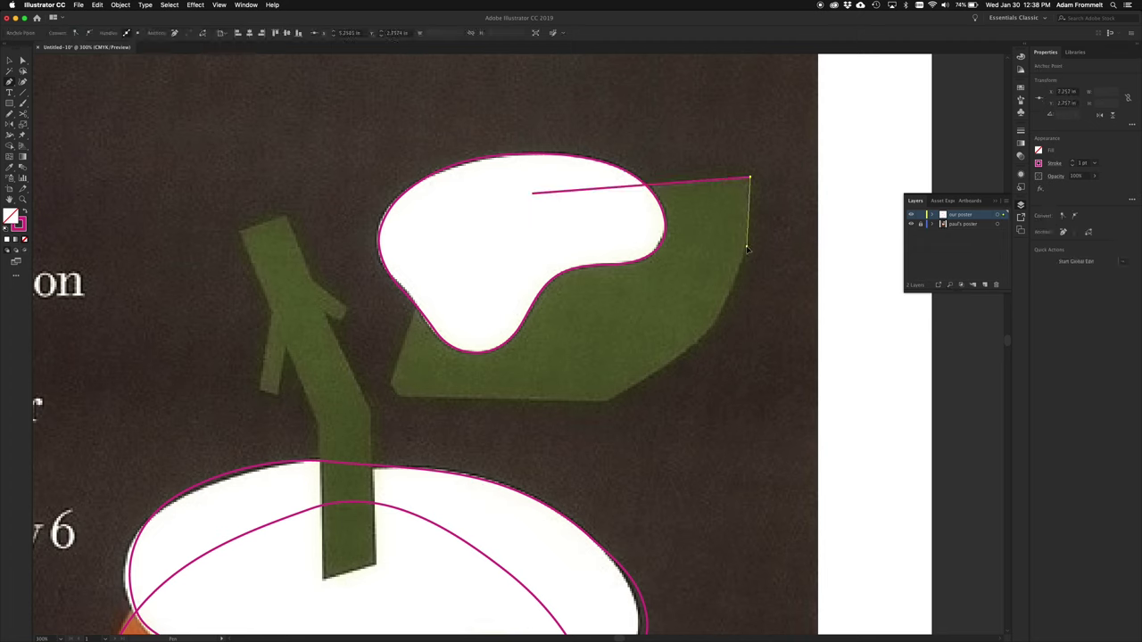
left_click(712, 329)
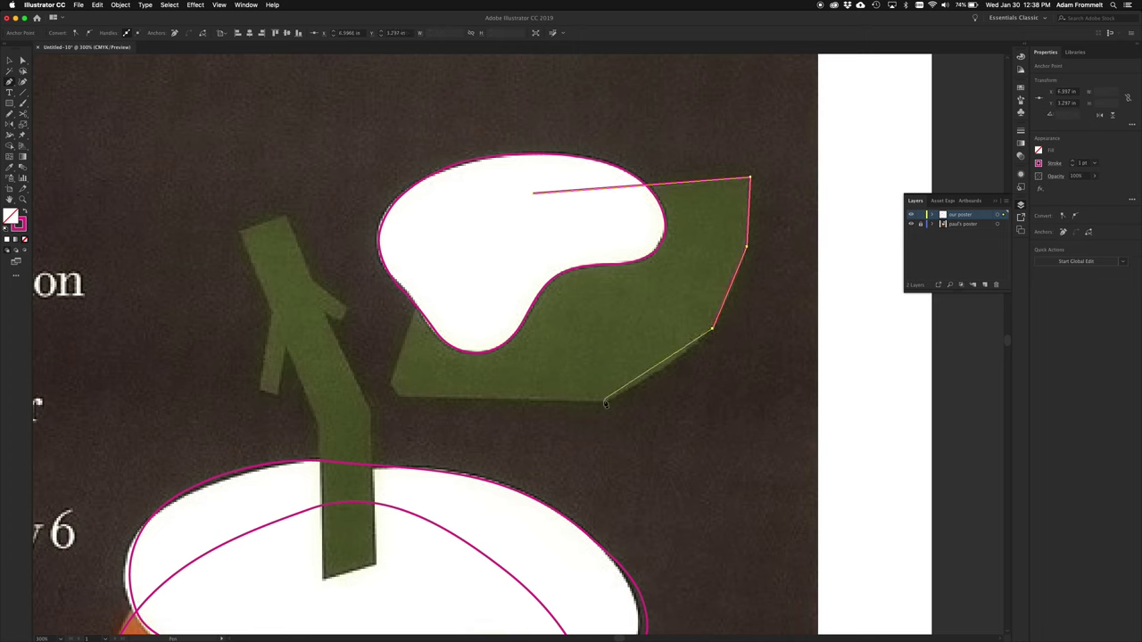
left_click(607, 400)
left_click(400, 398)
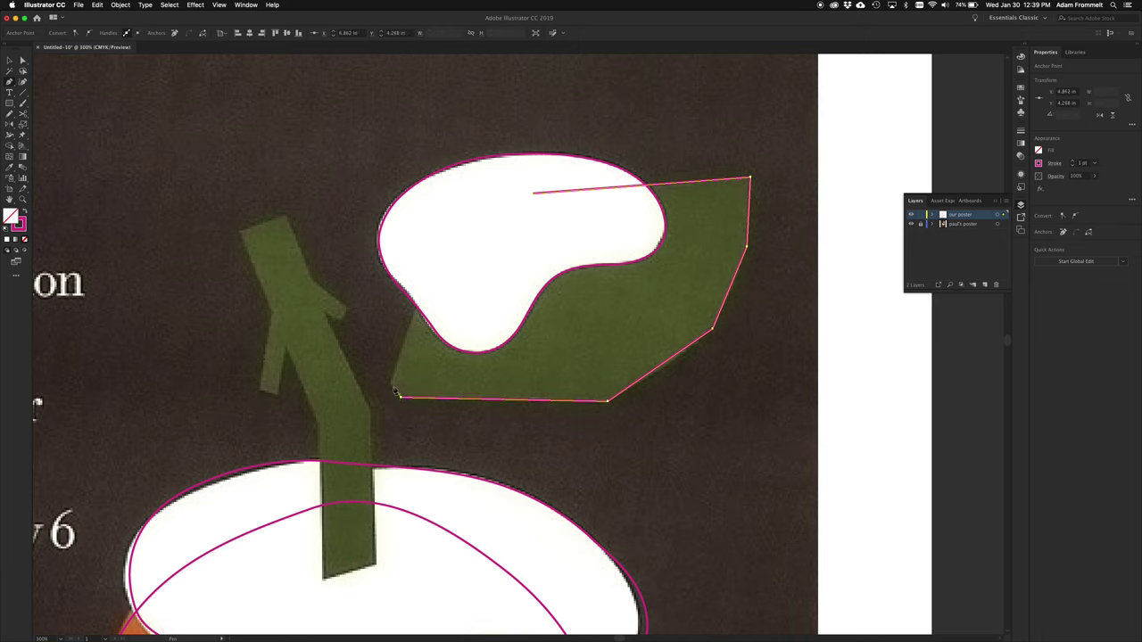
left_click(391, 387)
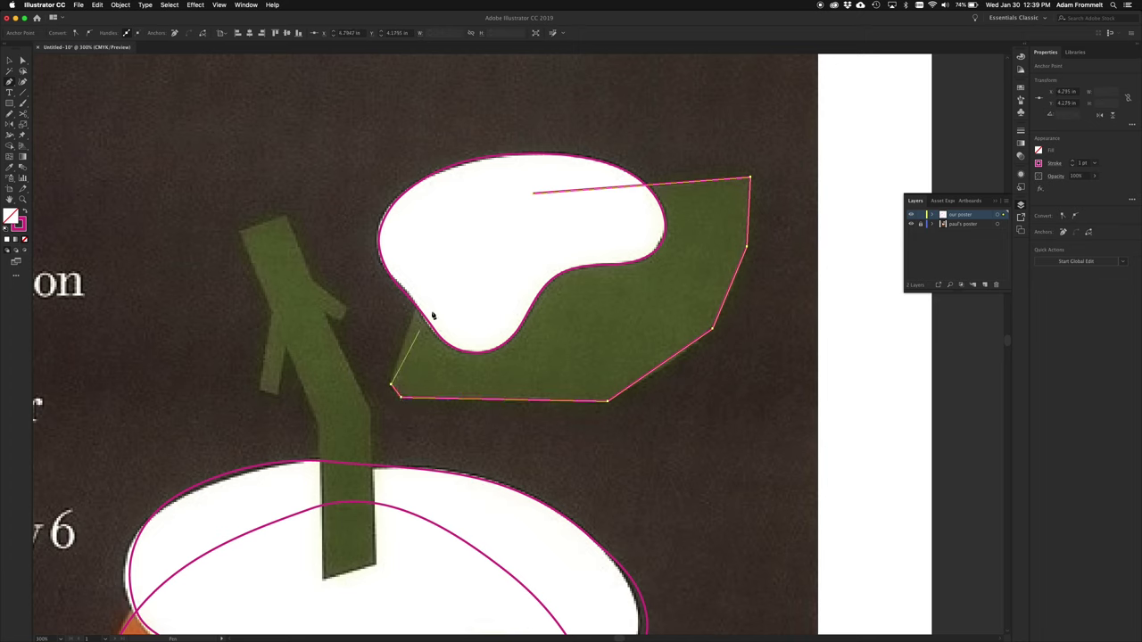
left_click(432, 252)
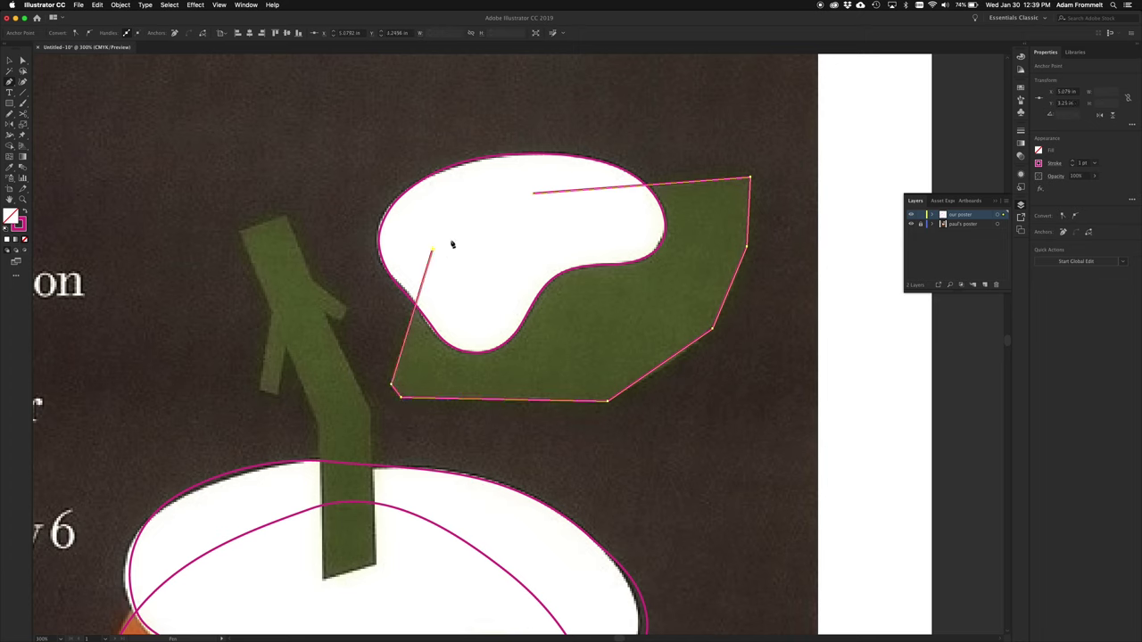
left_click(534, 195)
left_click(196, 224, "super")
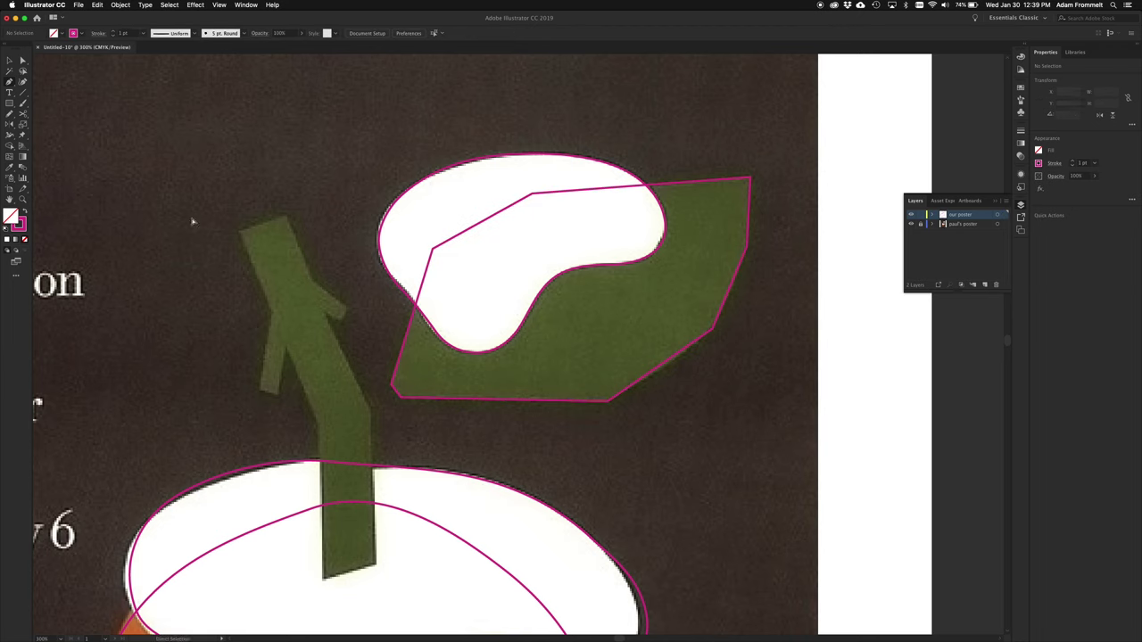
Start the stem outline at its top, tracing down the left edge and around the side branch.
left_click(285, 216)
left_click(238, 231)
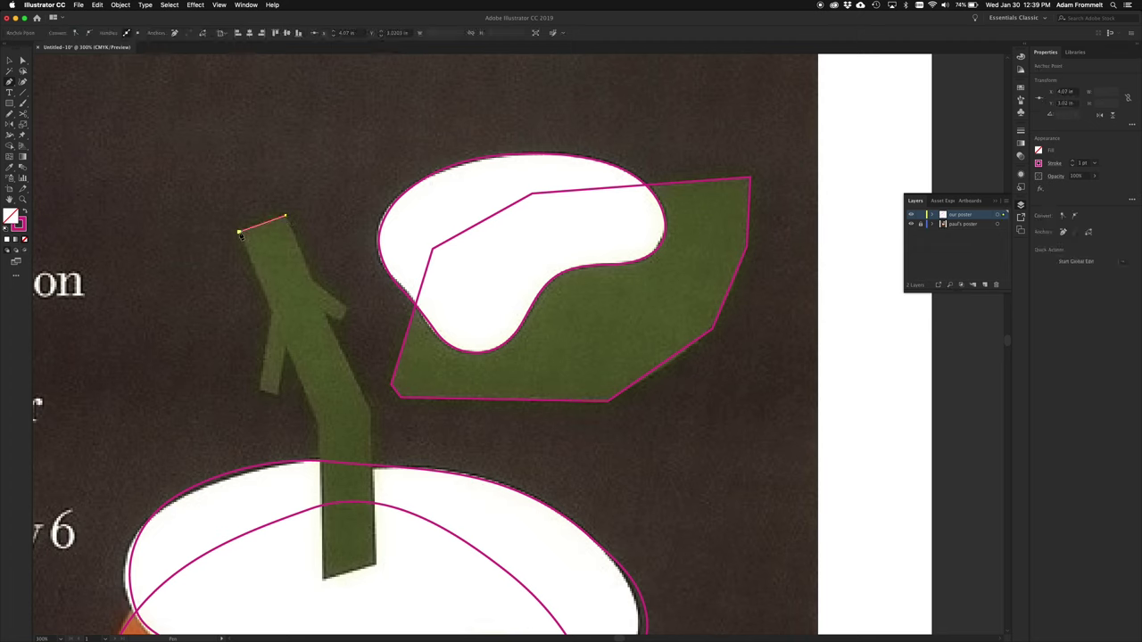
left_click(273, 314)
left_click(261, 390)
left_click(279, 392)
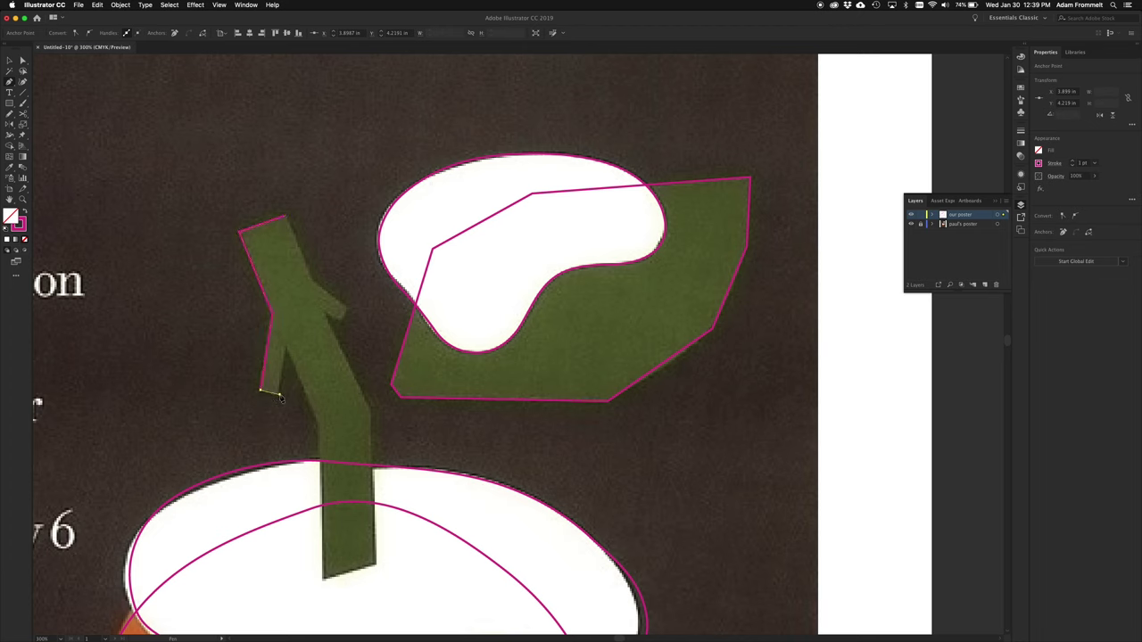
left_click(287, 347)
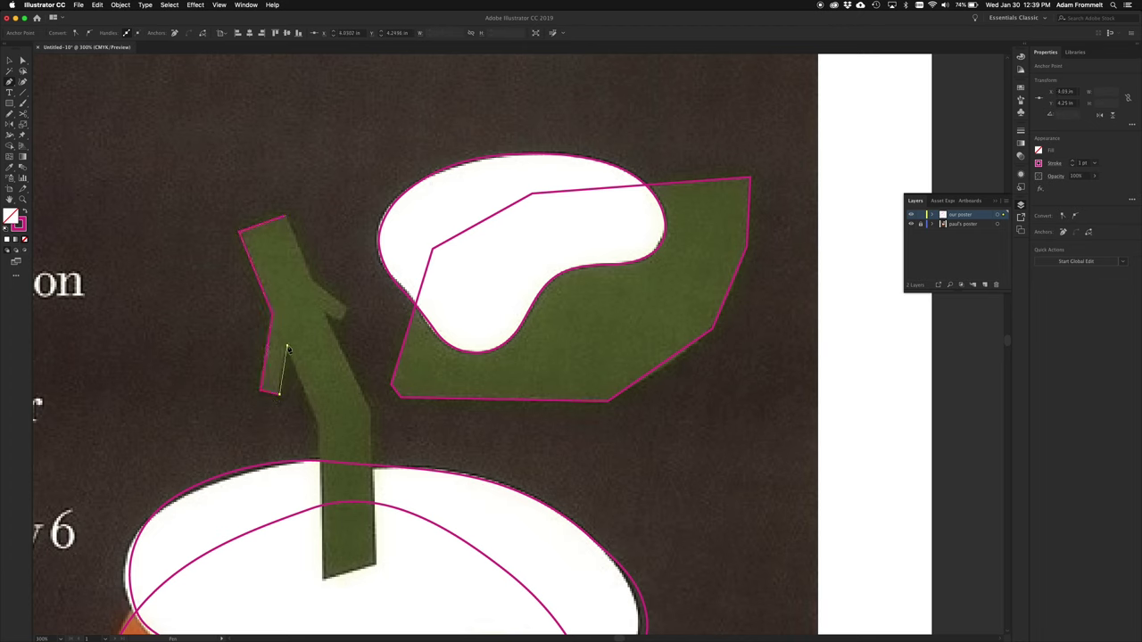
left_click(321, 427)
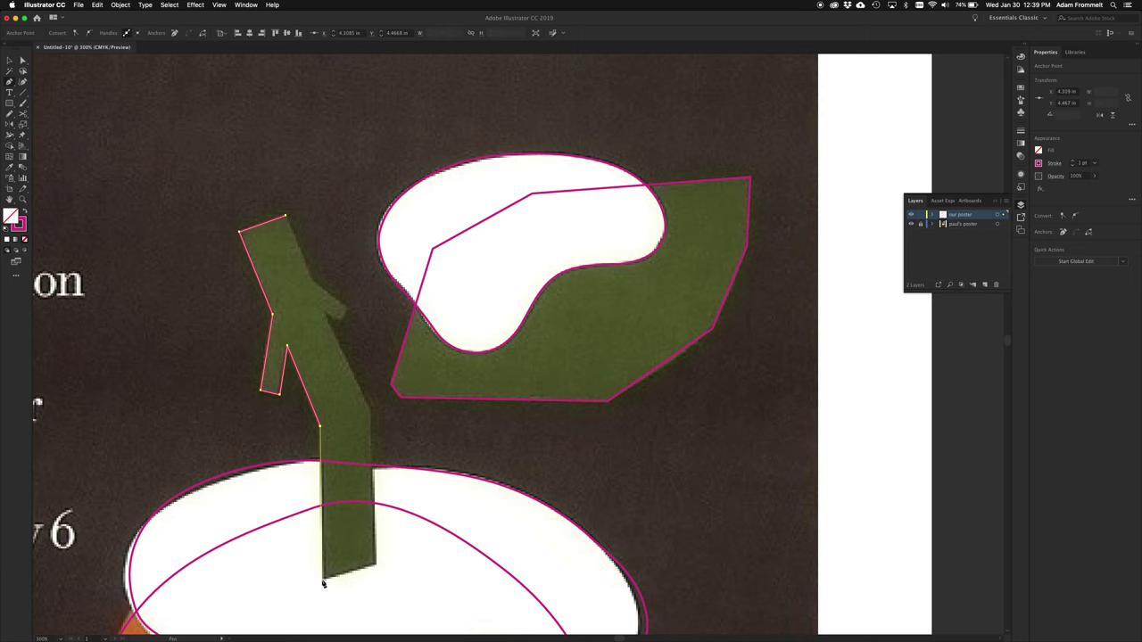
Trace the stem's bottom and right edge, add the small twig, and close the path.
left_click(322, 579)
left_click(374, 564)
left_click(370, 410)
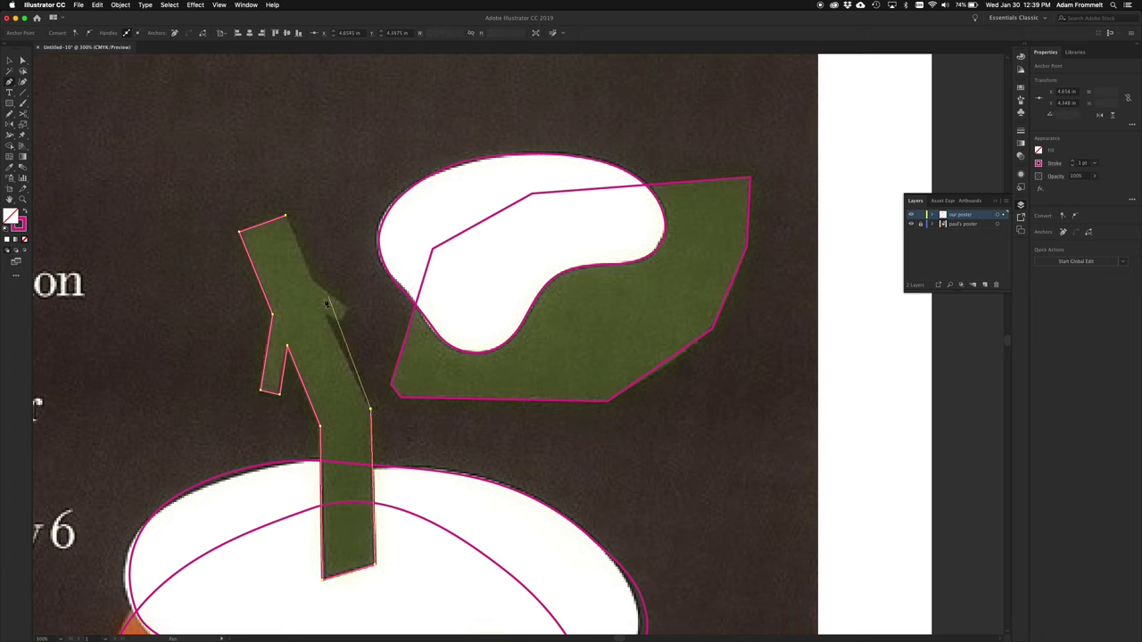
left_click(339, 322)
left_click(347, 308)
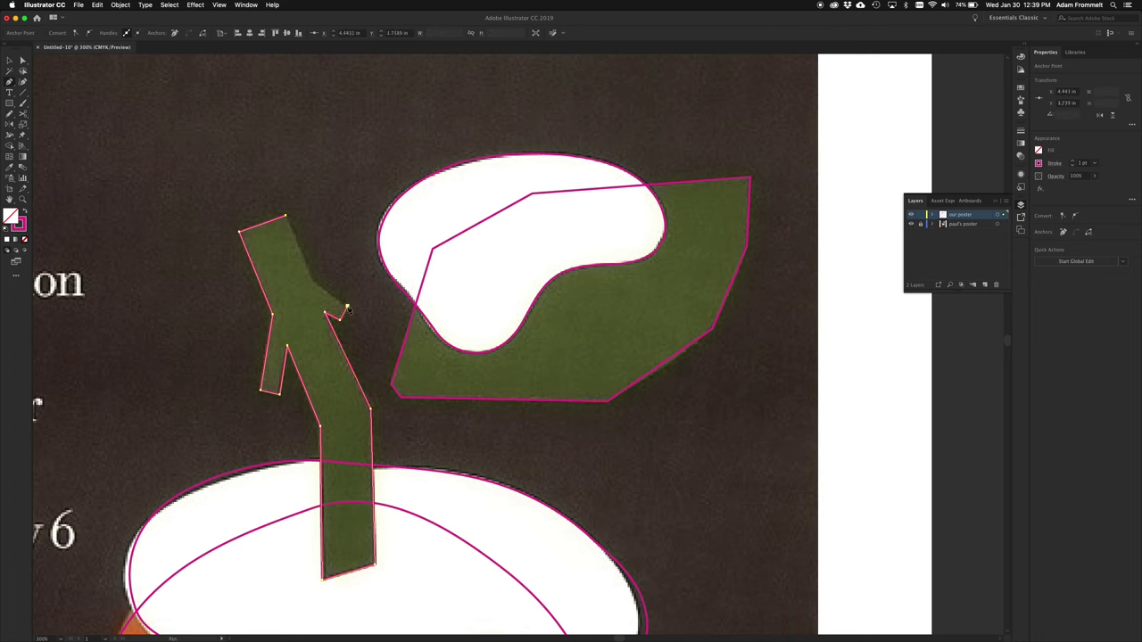
left_click(312, 279)
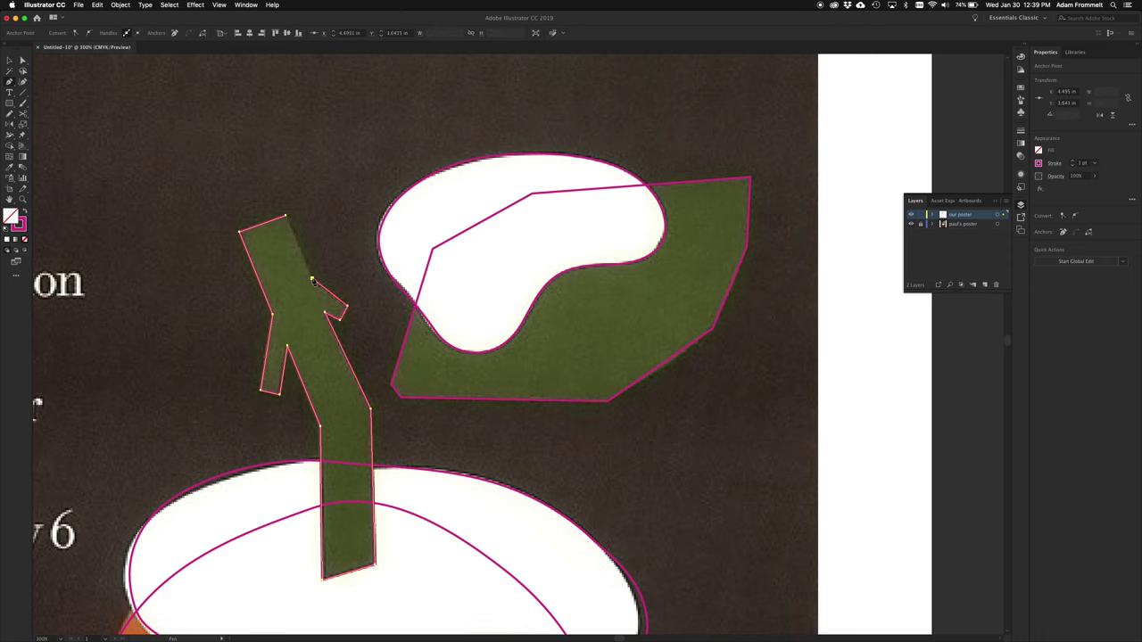
left_click(285, 217)
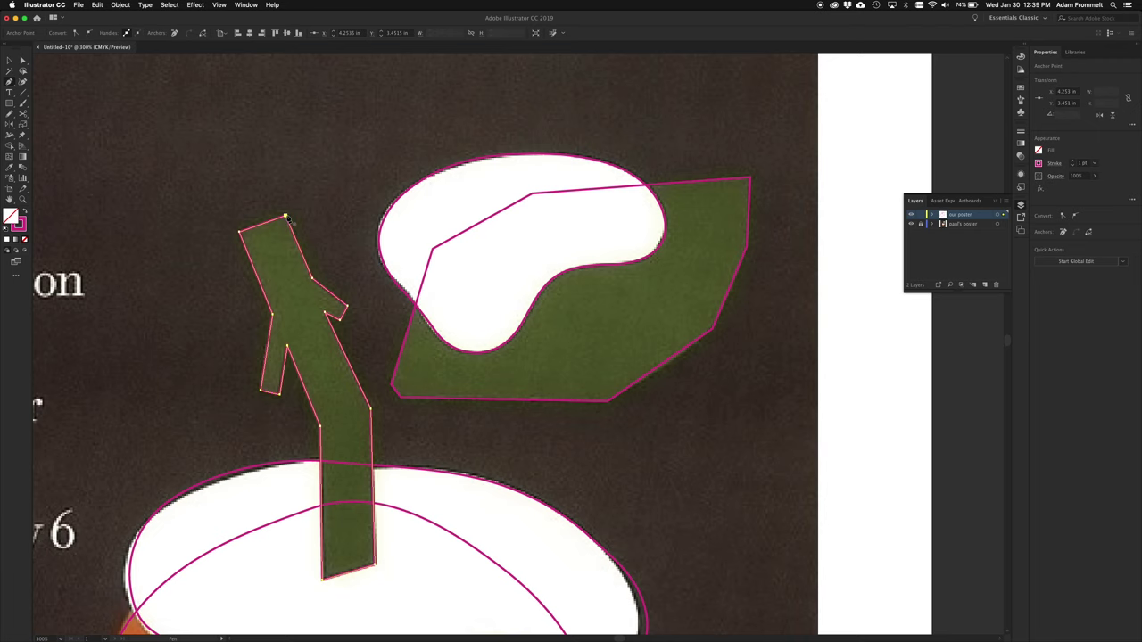
left_click(173, 296, "super")
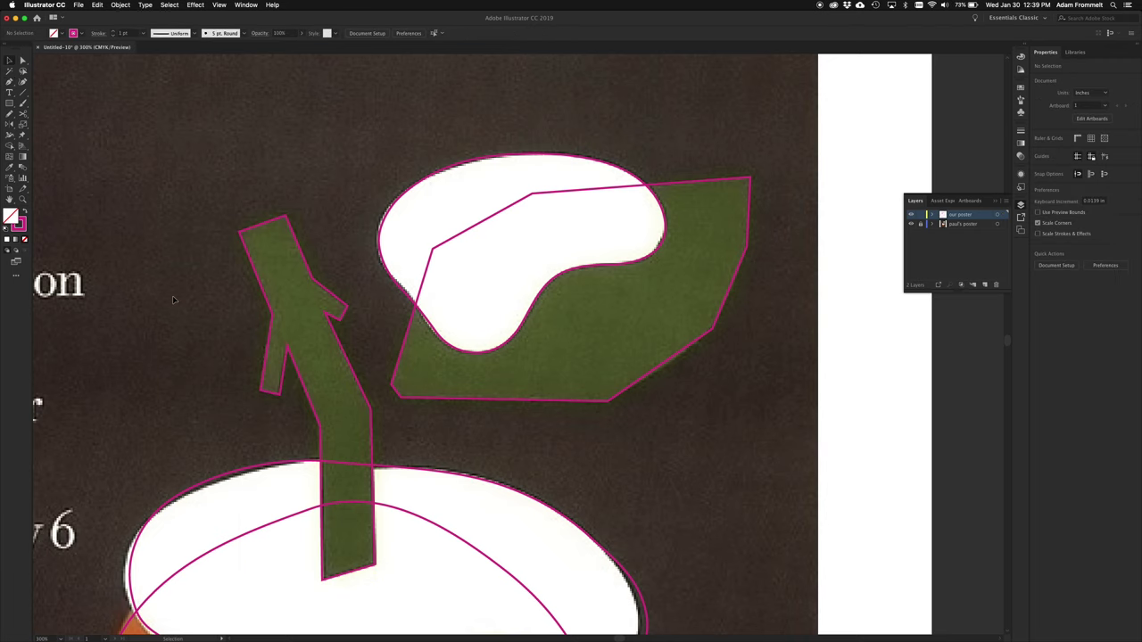
Adjust the snow cap's upper-left and left anchors so its left edge fits the poster.
scroll(173, 299, "down", 2)
scroll(173, 296, "left", 5)
scroll(172, 296, "down", 3)
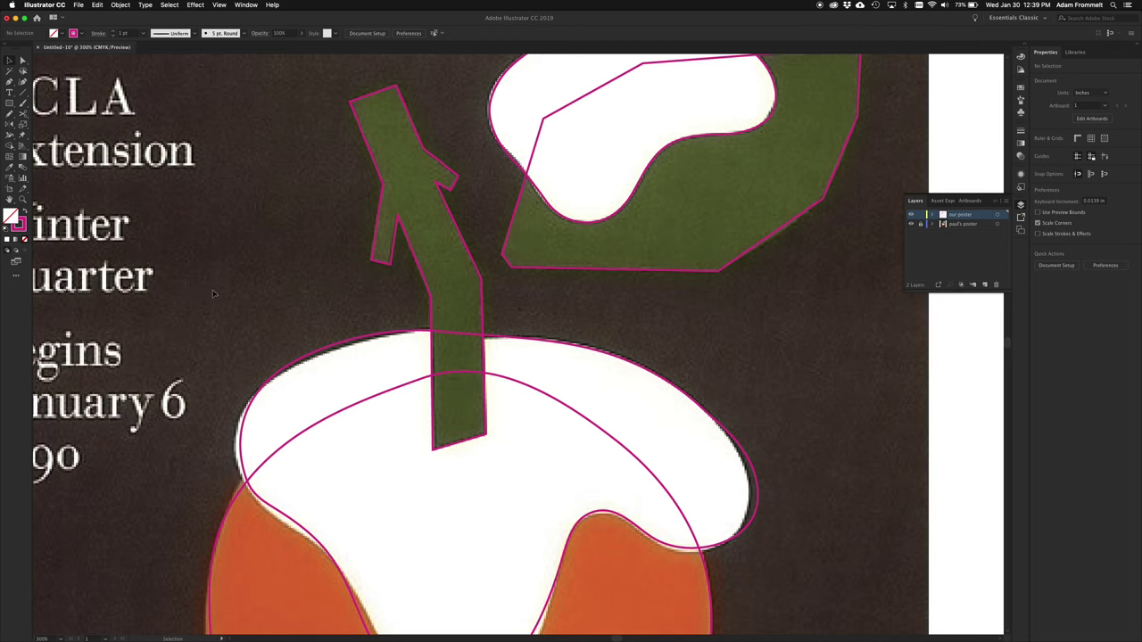
key("a")
left_click_drag(276, 332, 289, 371)
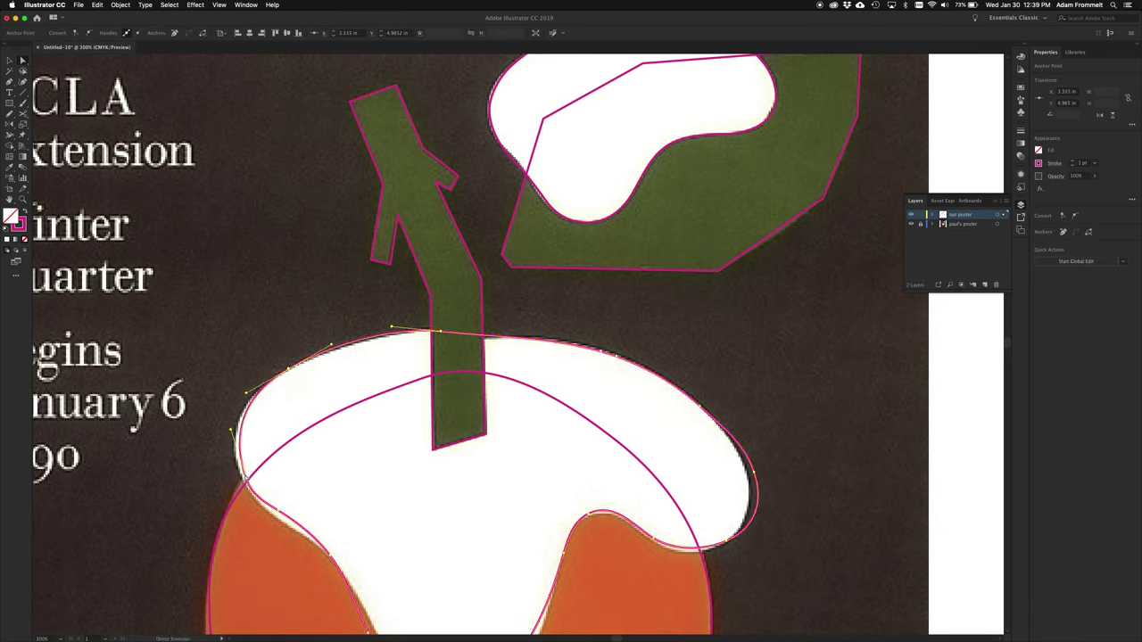
left_click_drag(246, 479, 241, 479)
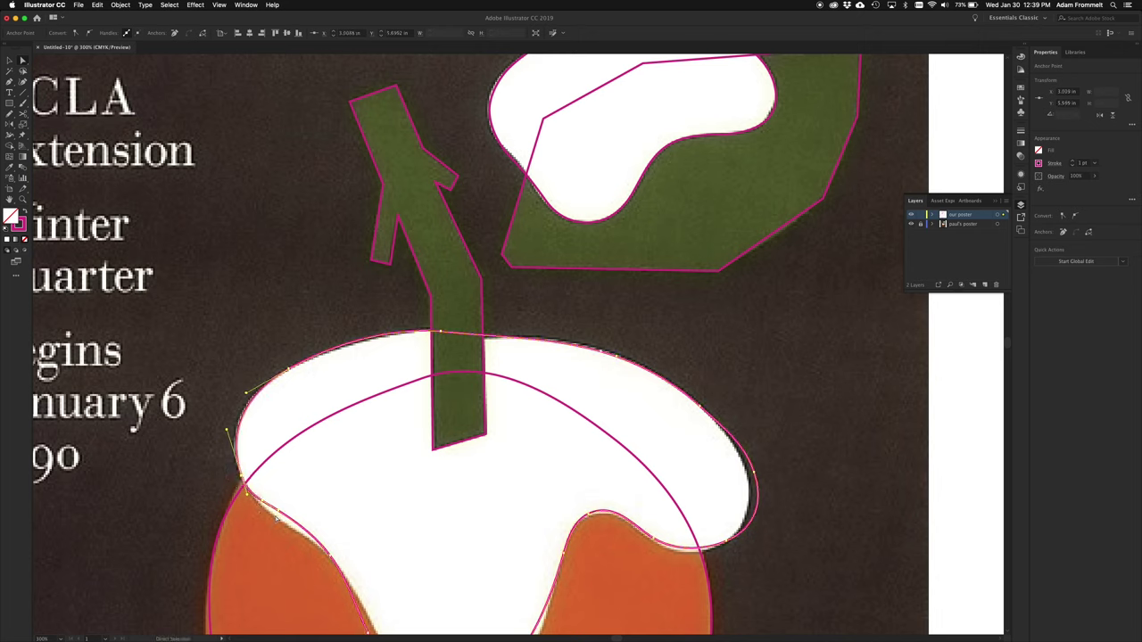
left_click(279, 516)
Select the snow cap's top and right-side anchors and pull the lower-right anchor inward.
left_click(440, 332)
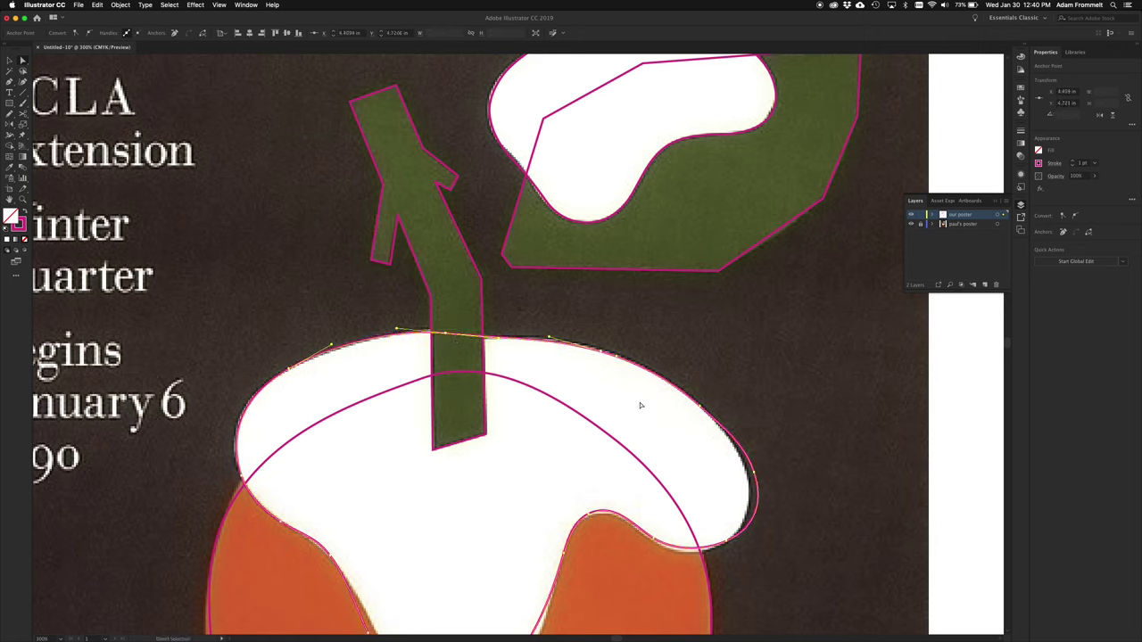
left_click(616, 356)
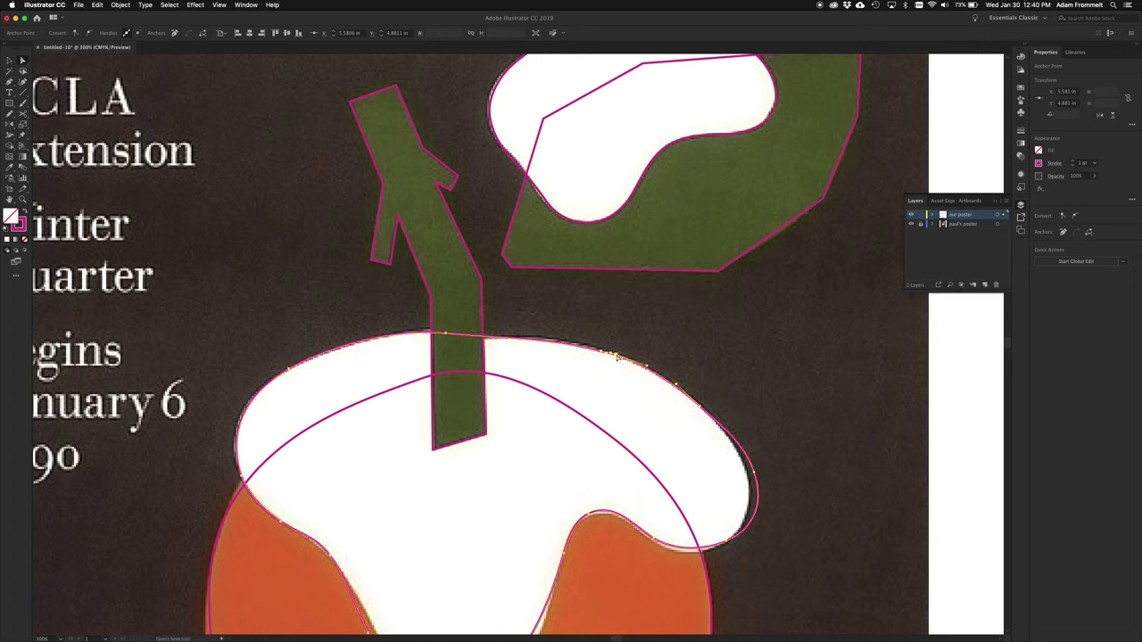
left_click(604, 355)
left_click(603, 355)
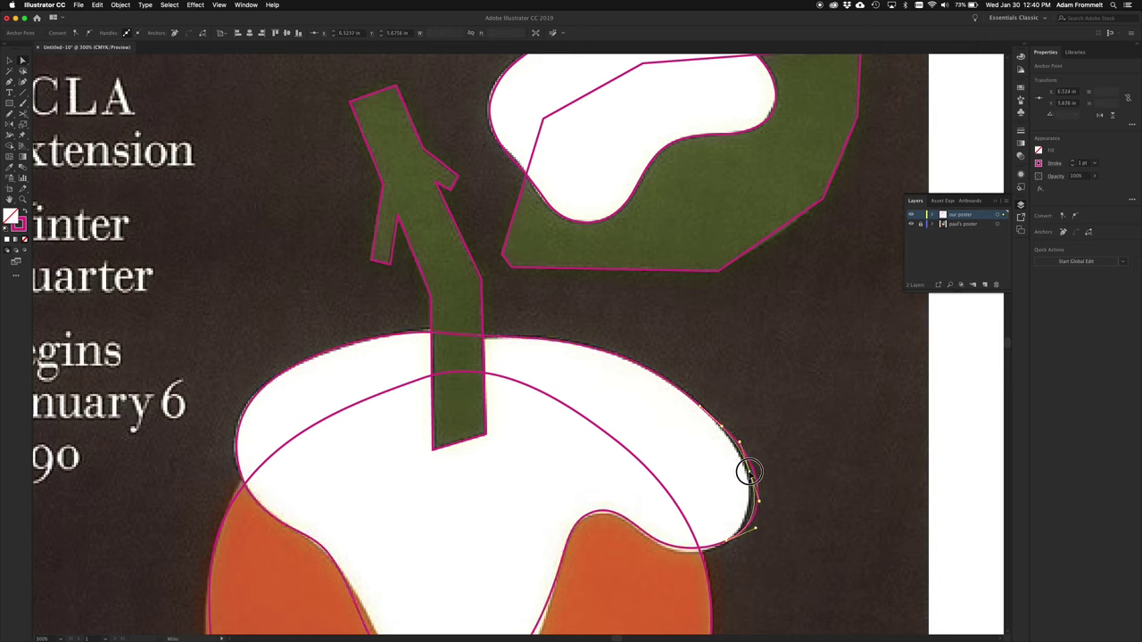
left_click(746, 470)
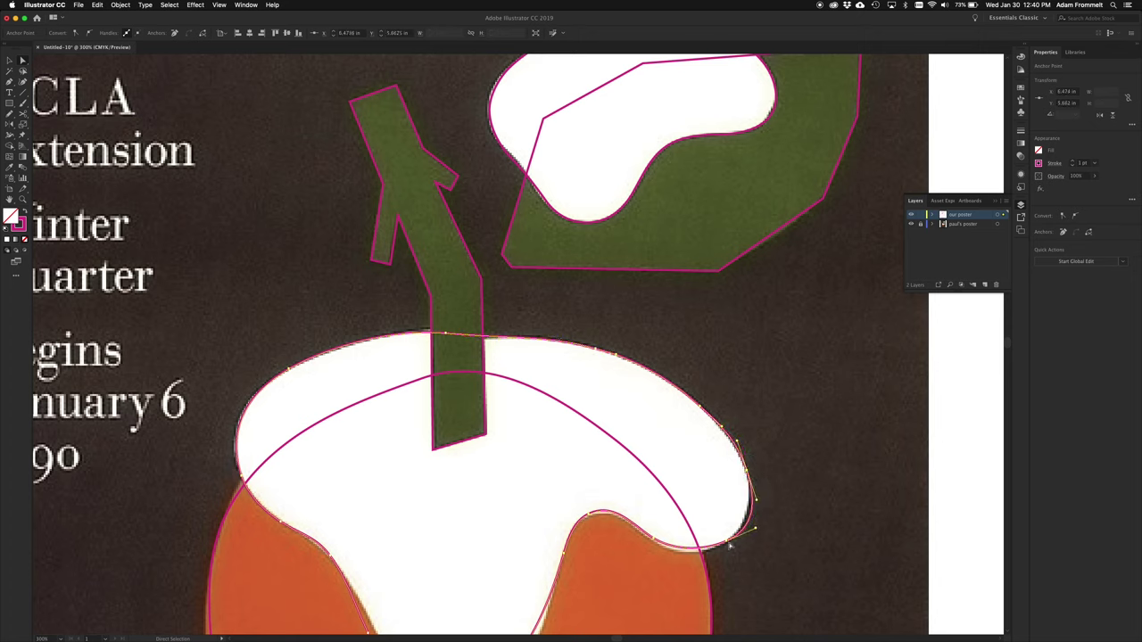
left_click_drag(726, 542, 717, 545)
left_click(589, 516)
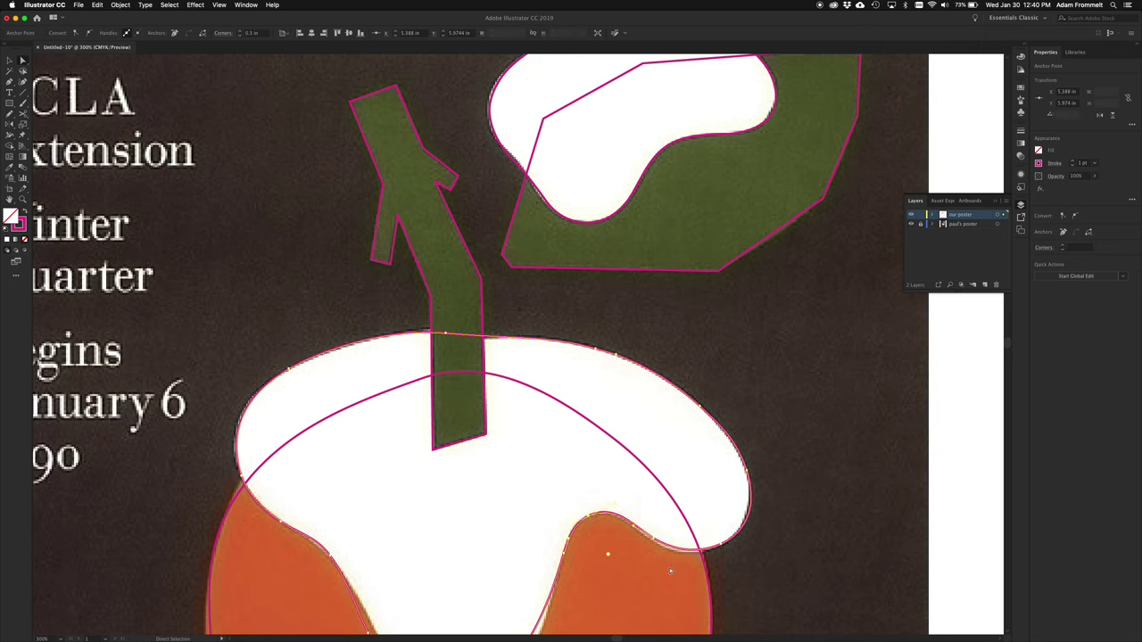
Reshape the curve handles at the snow cap's lower-right notch anchor.
scroll(682, 553, "down", 4)
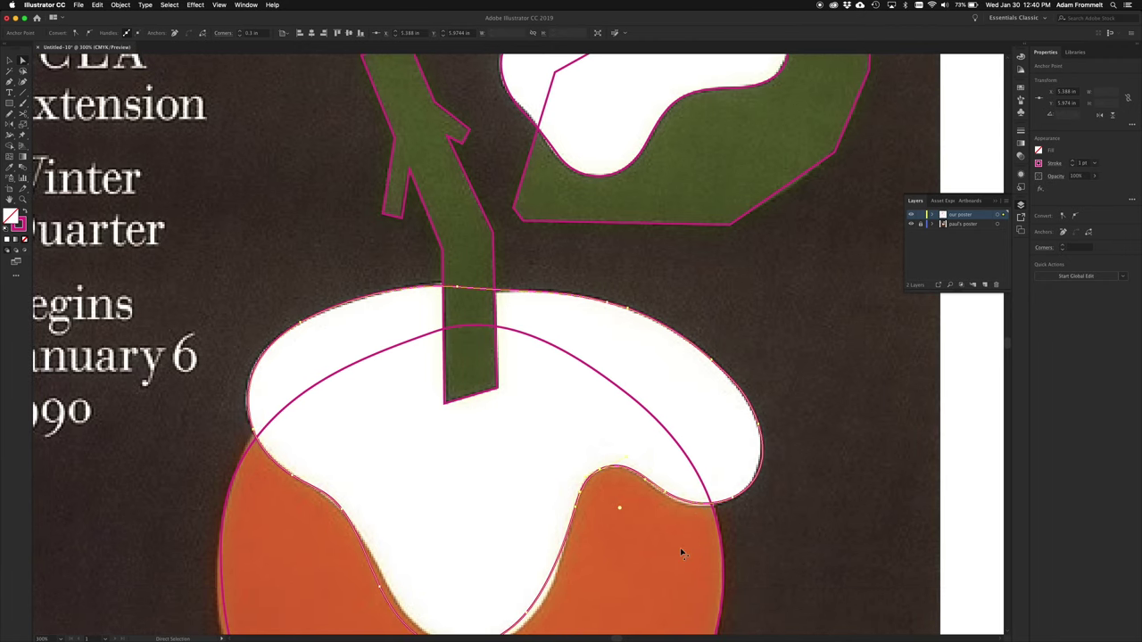
scroll(682, 553, "down", 2)
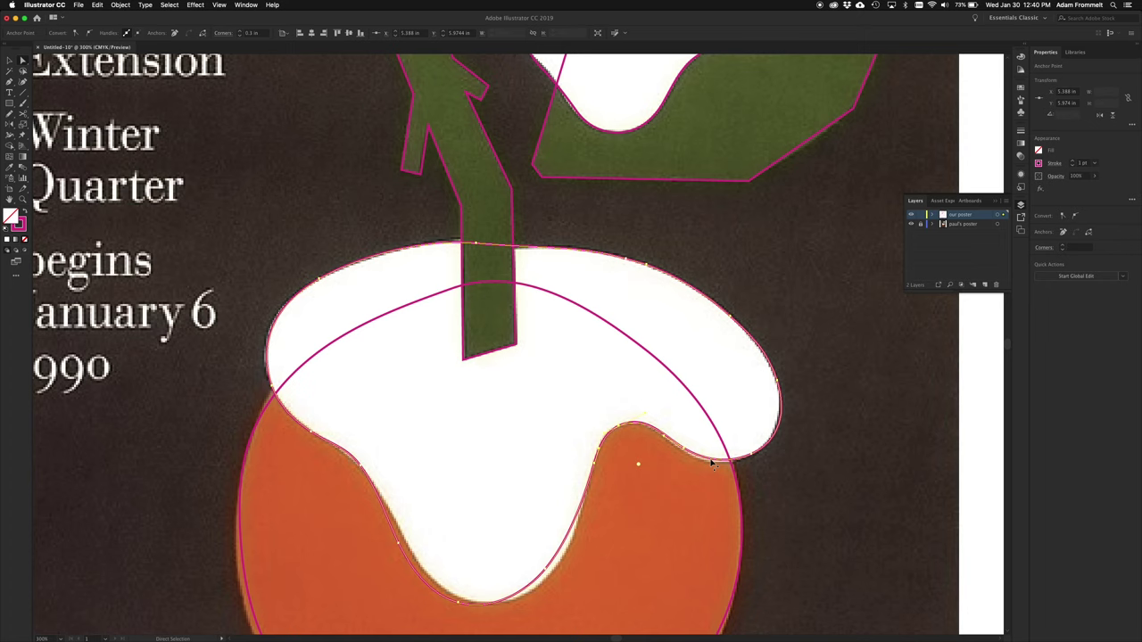
left_click(710, 461)
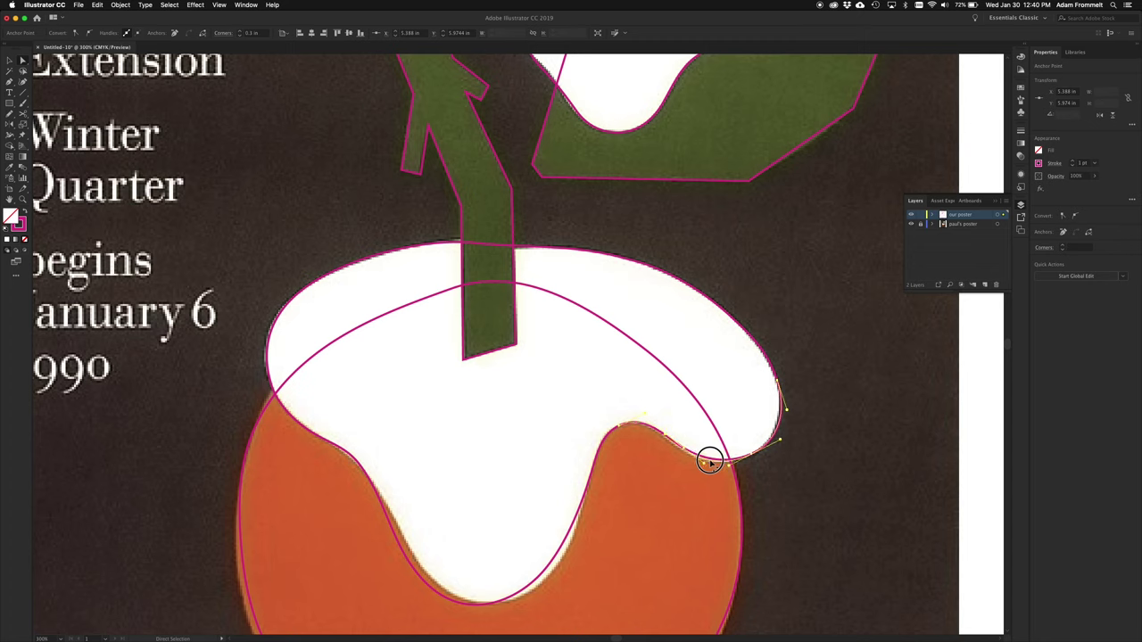
left_click_drag(710, 461, 710, 462)
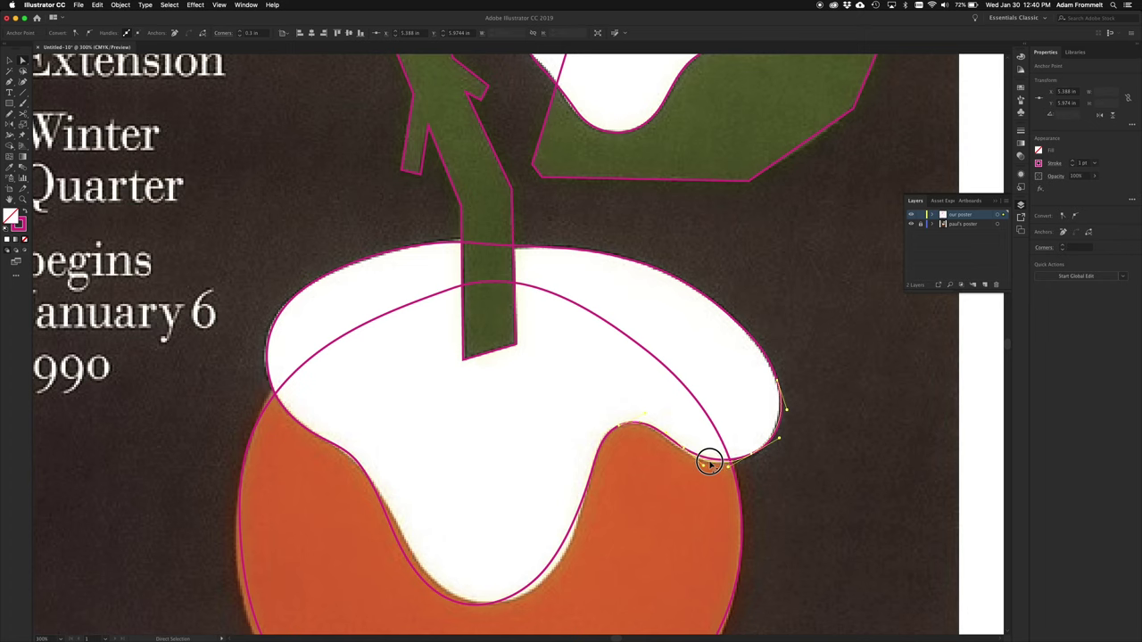
mouse_move(709, 461)
left_mouse_down()
mouse_move(714, 438)
mouse_move(710, 462)
left_mouse_up()
left_click(711, 464)
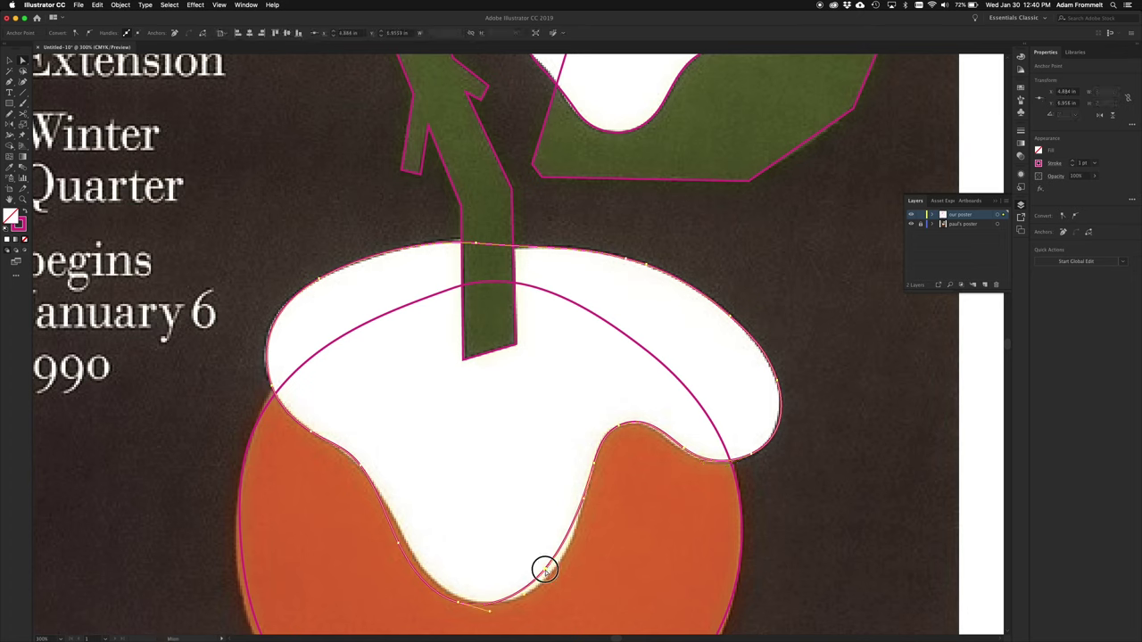
Nudge the drip's bottom, left and upper-left anchors to follow the white shape.
left_click(546, 569)
left_click(451, 576, "shift")
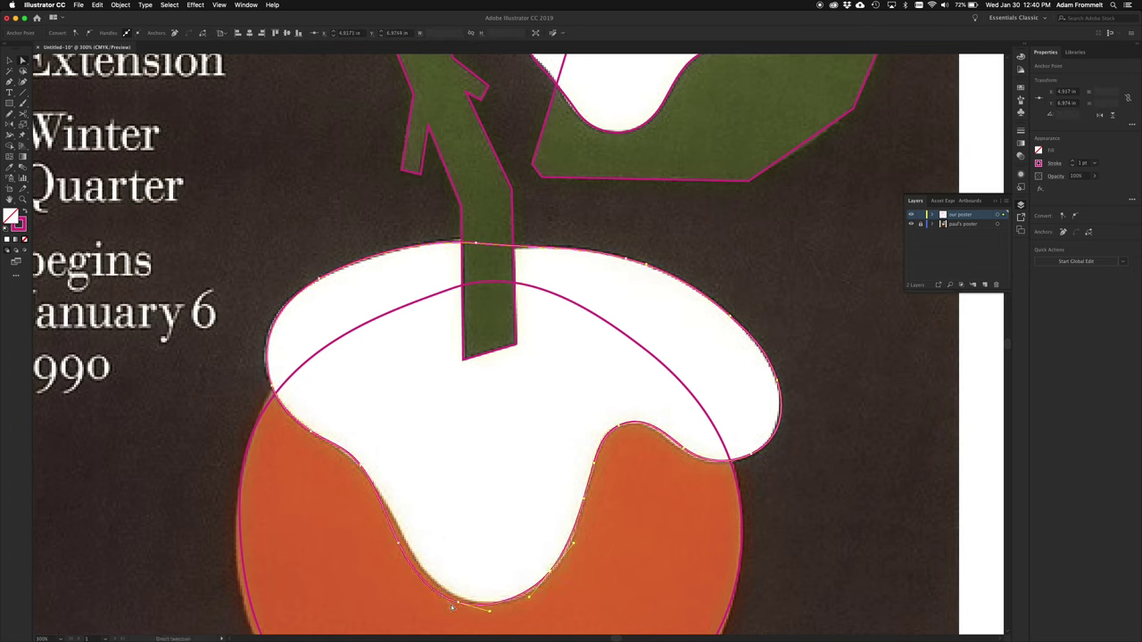
left_click_drag(457, 605, 468, 605)
left_click_drag(398, 544, 401, 538)
left_click(360, 464)
left_click_drag(359, 464, 360, 468)
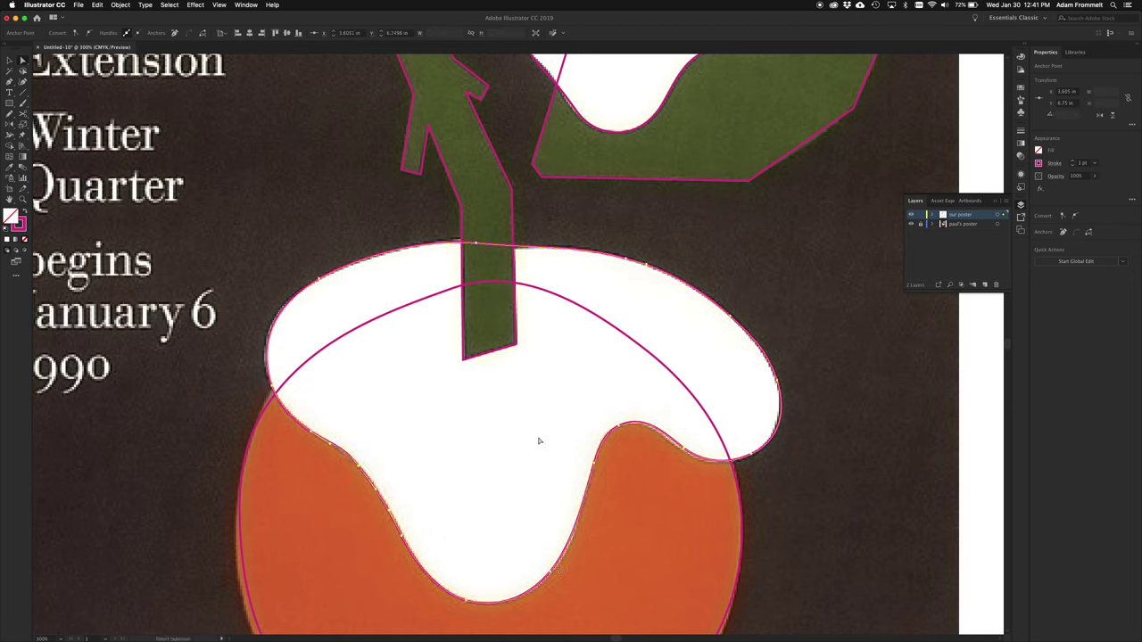
Bend the orange's top segment into a curve running under the snow cap.
left_click(386, 316)
left_click(247, 453)
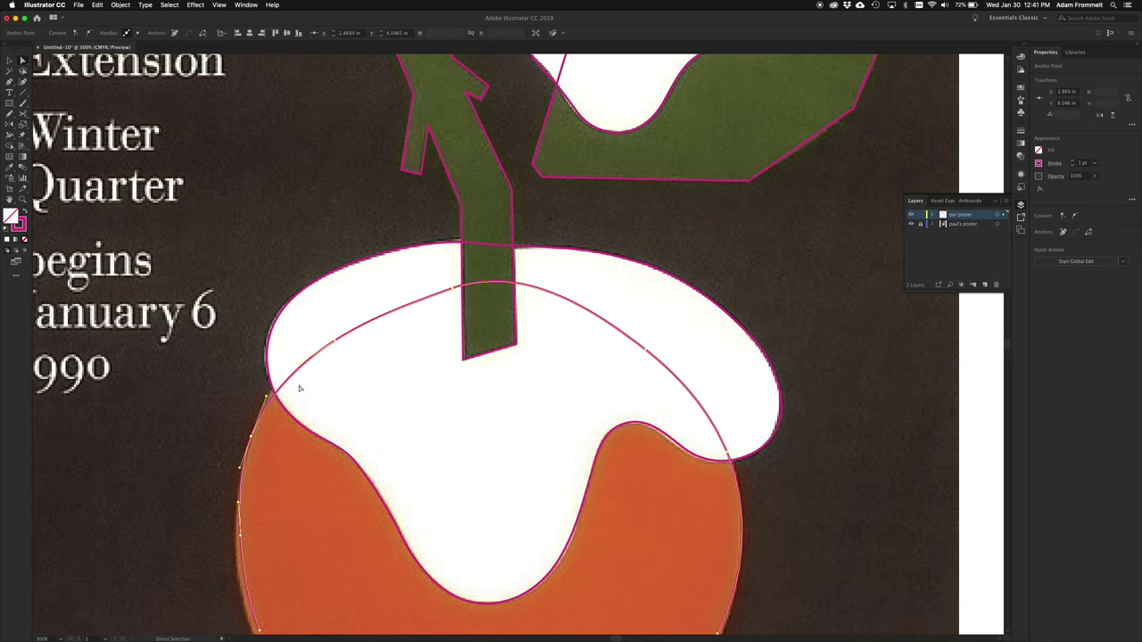
left_click(327, 340)
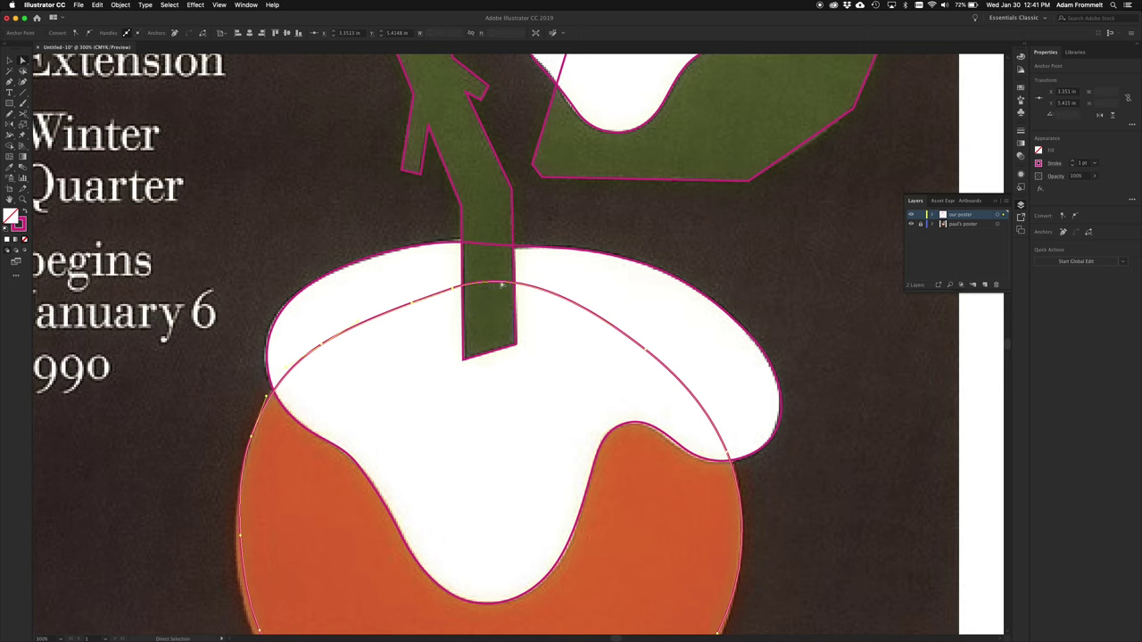
left_click_drag(553, 300, 534, 341)
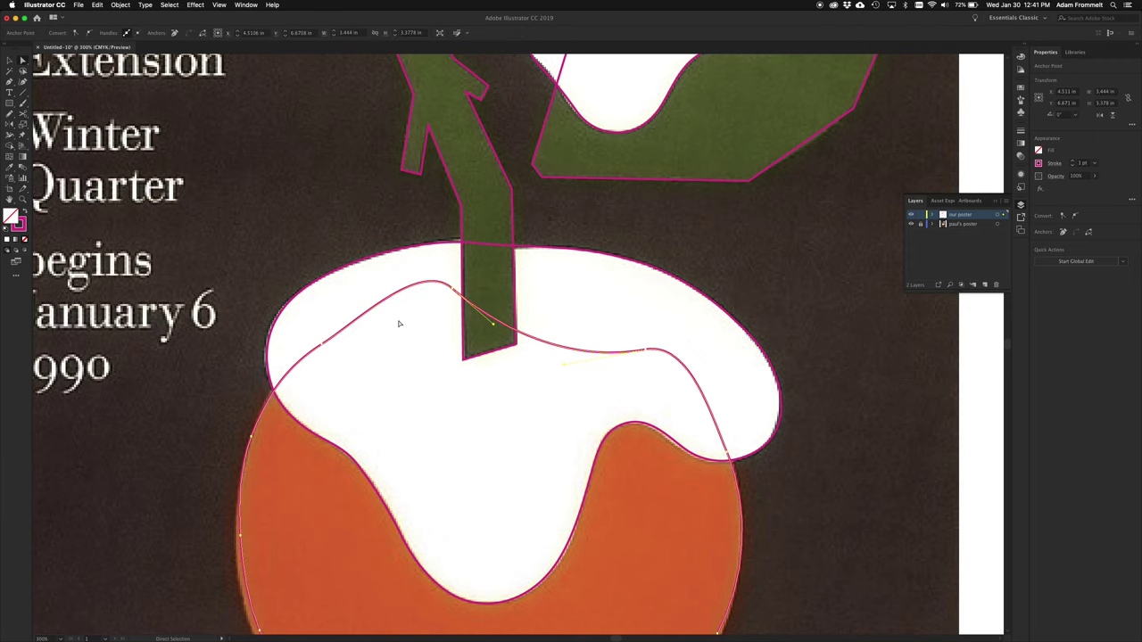
Pull the orange's left anchors outward to bulge its left edge, then fit the whole poster in view.
scroll(408, 397, "down", 5)
scroll(408, 397, "left", 3)
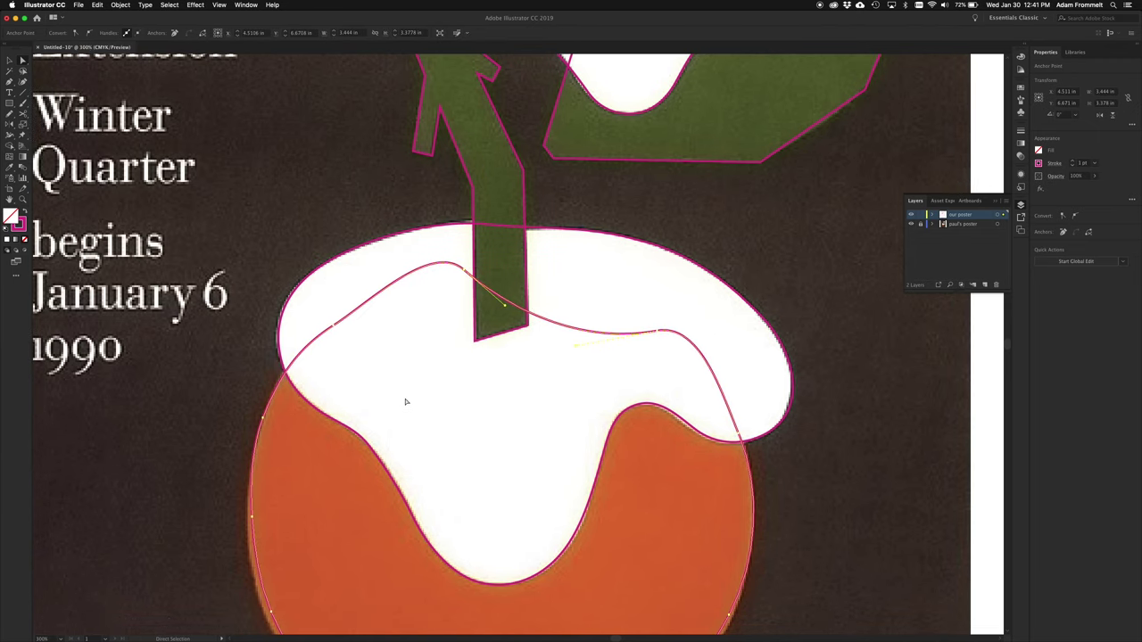
scroll(288, 490, "down", 4)
scroll(288, 490, "left", 2)
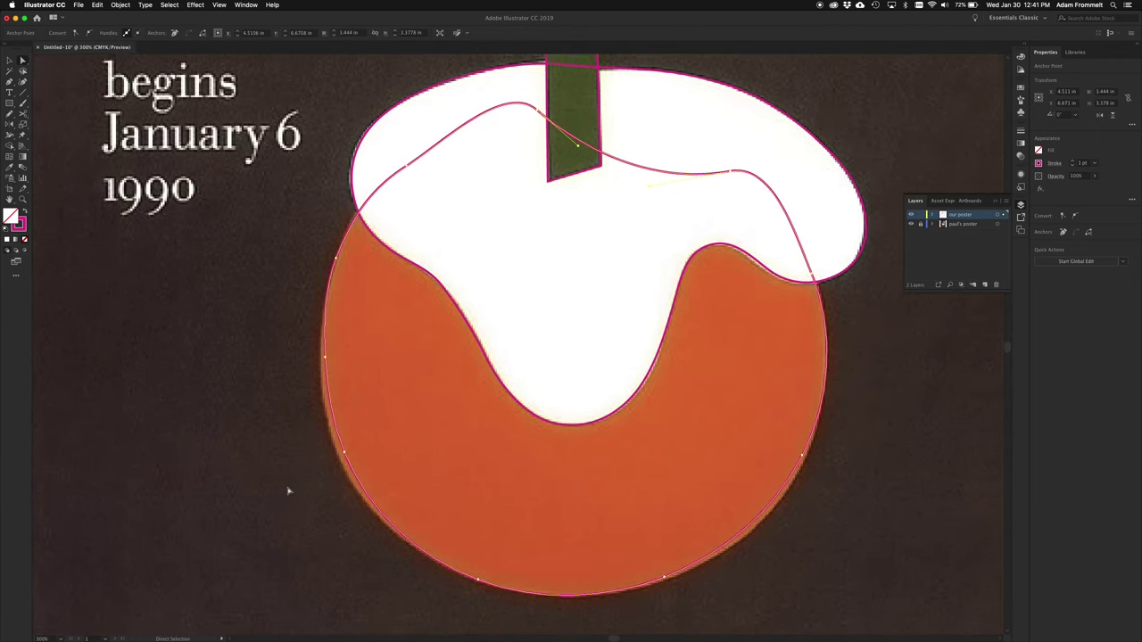
left_click(350, 443)
left_click_drag(350, 443, 343, 442)
left_click_drag(332, 349, 328, 349)
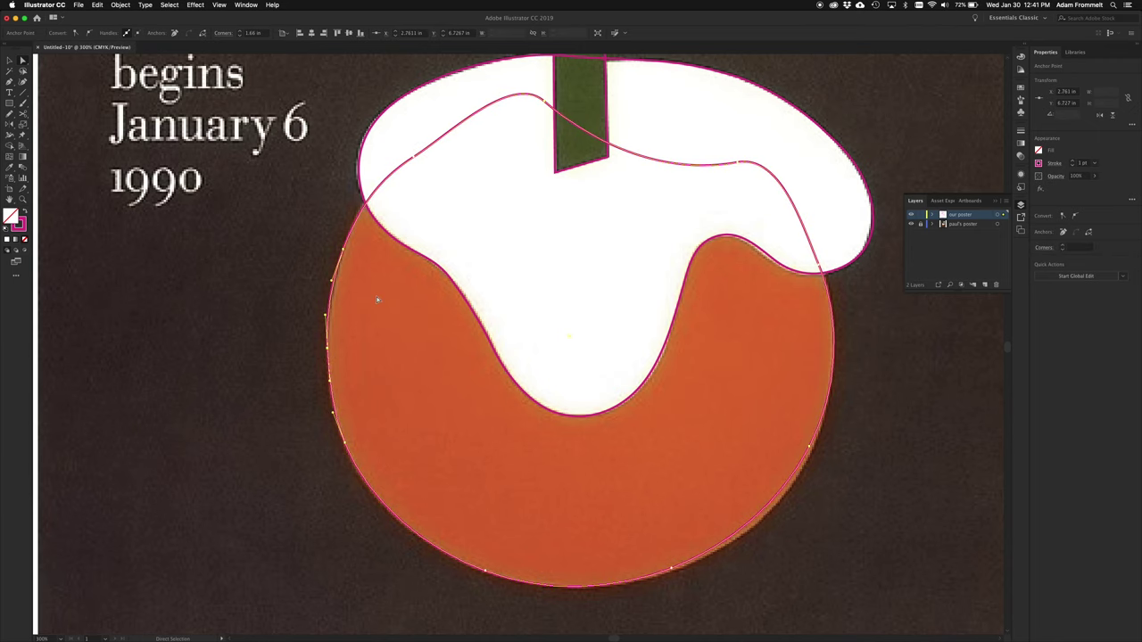
scroll(377, 300, "up", 2)
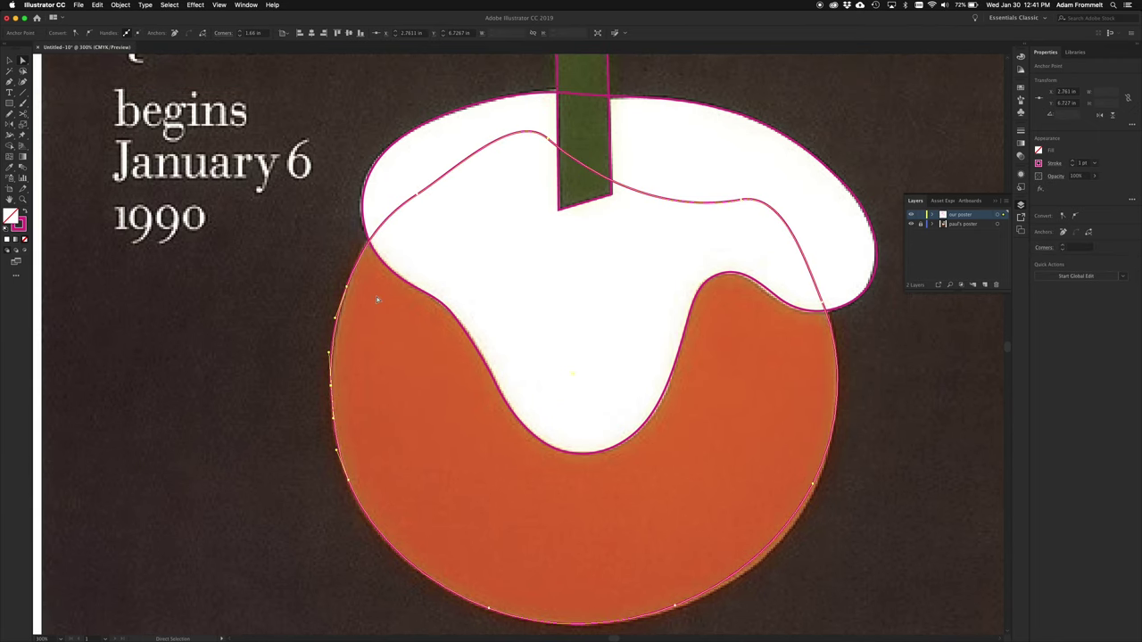
key("super+0")
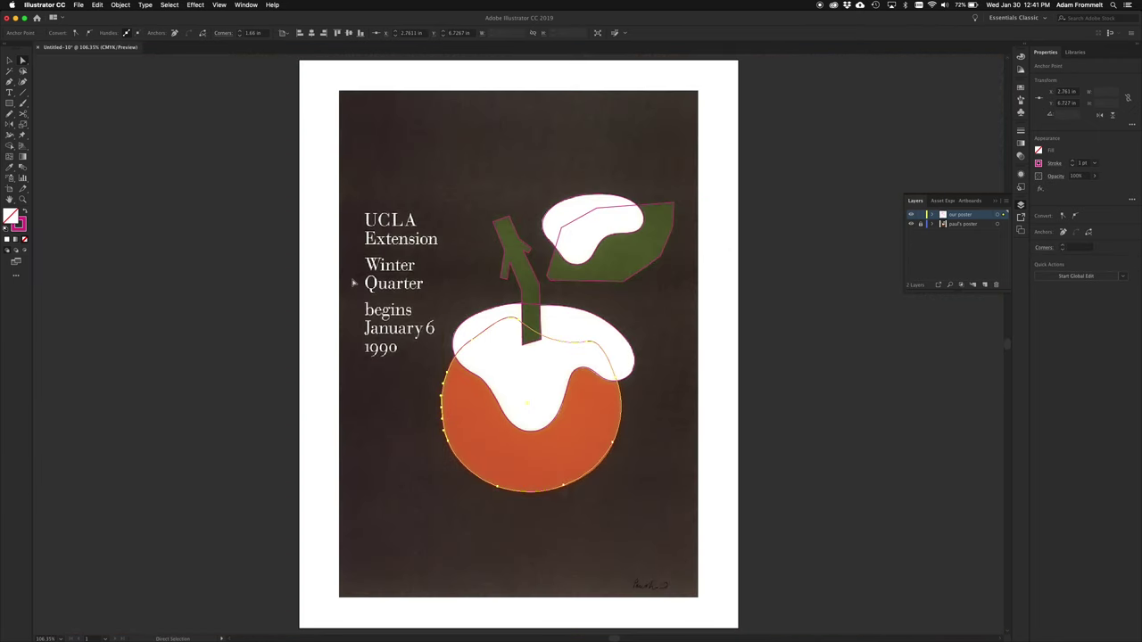
key("v")
left_click(203, 304)
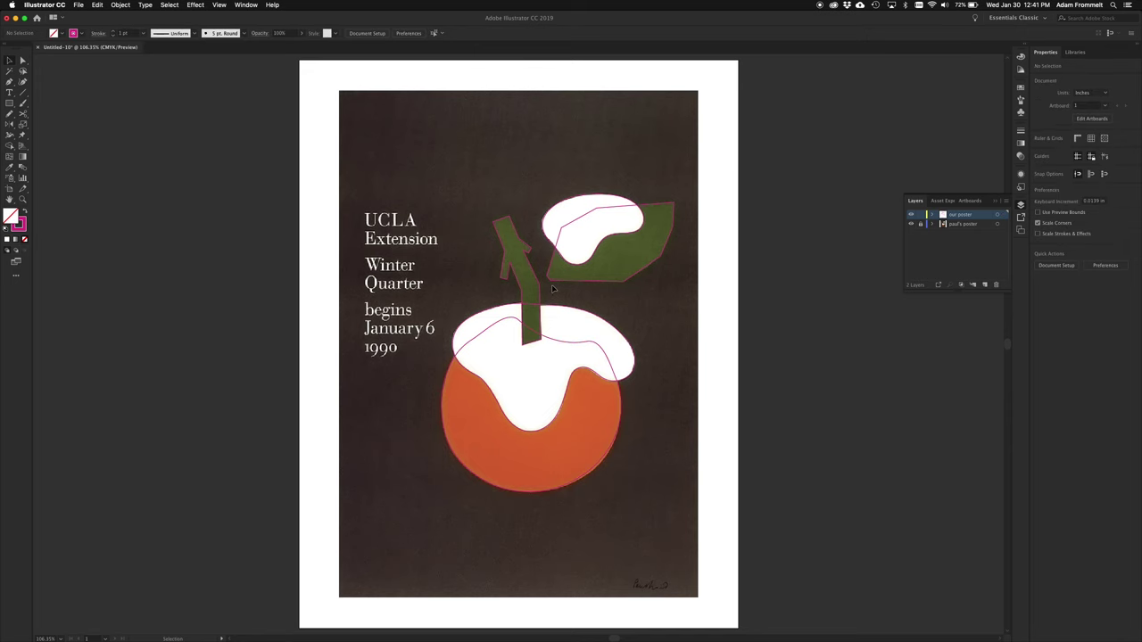
left_click(912, 224)
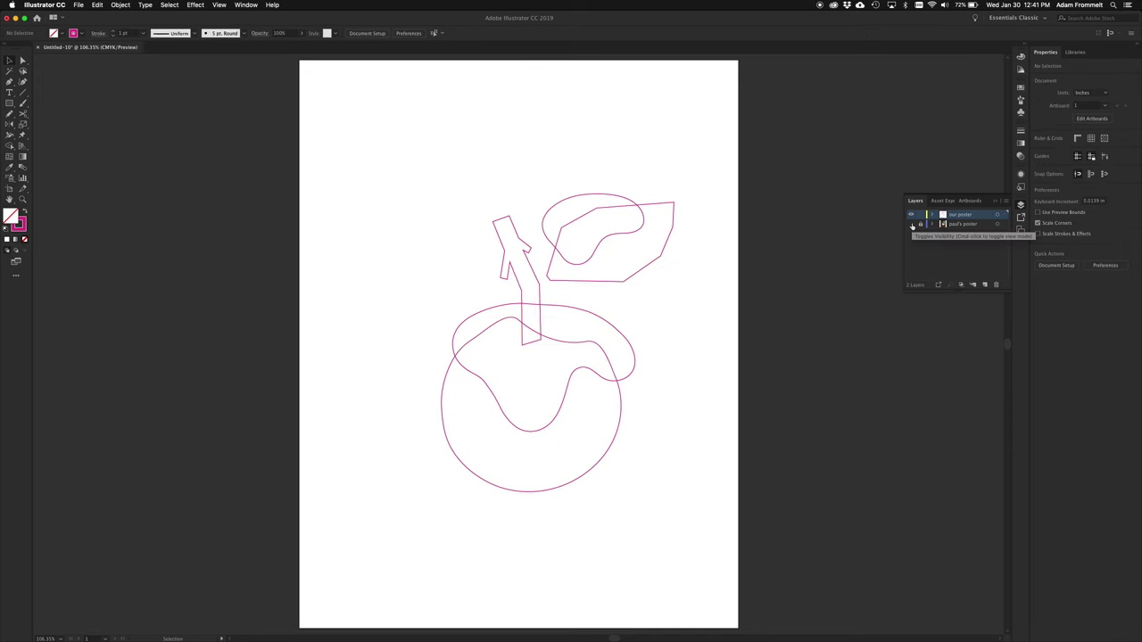
left_click(911, 224)
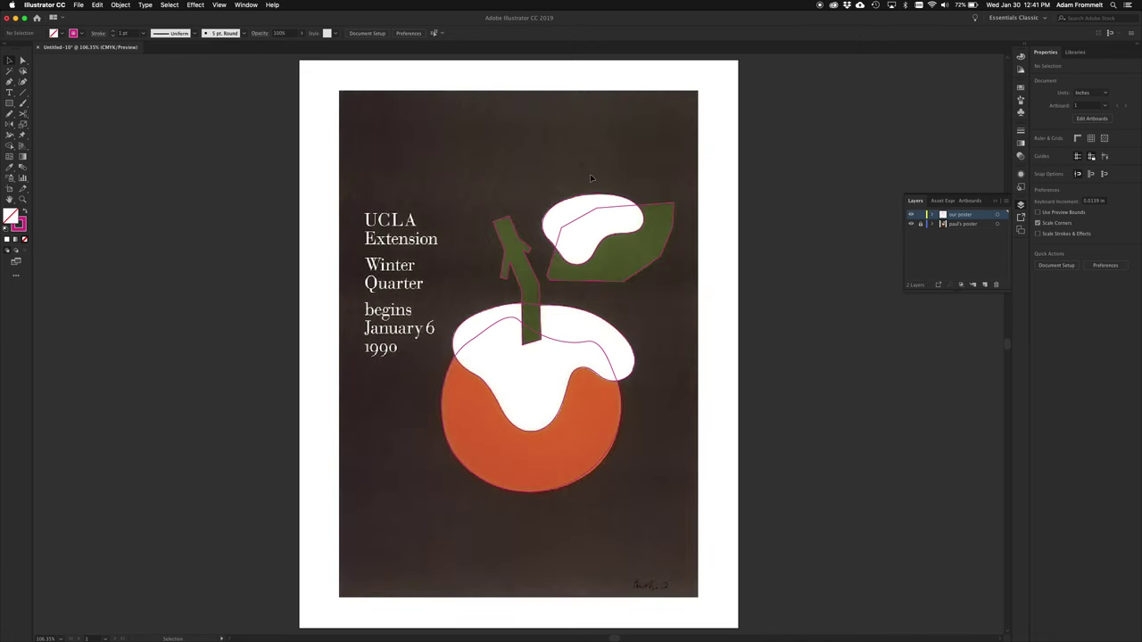
Type three lines of gibberish point text beginning 'UCLA' on the pasteboard, then exit and deselect.
left_click(9, 93)
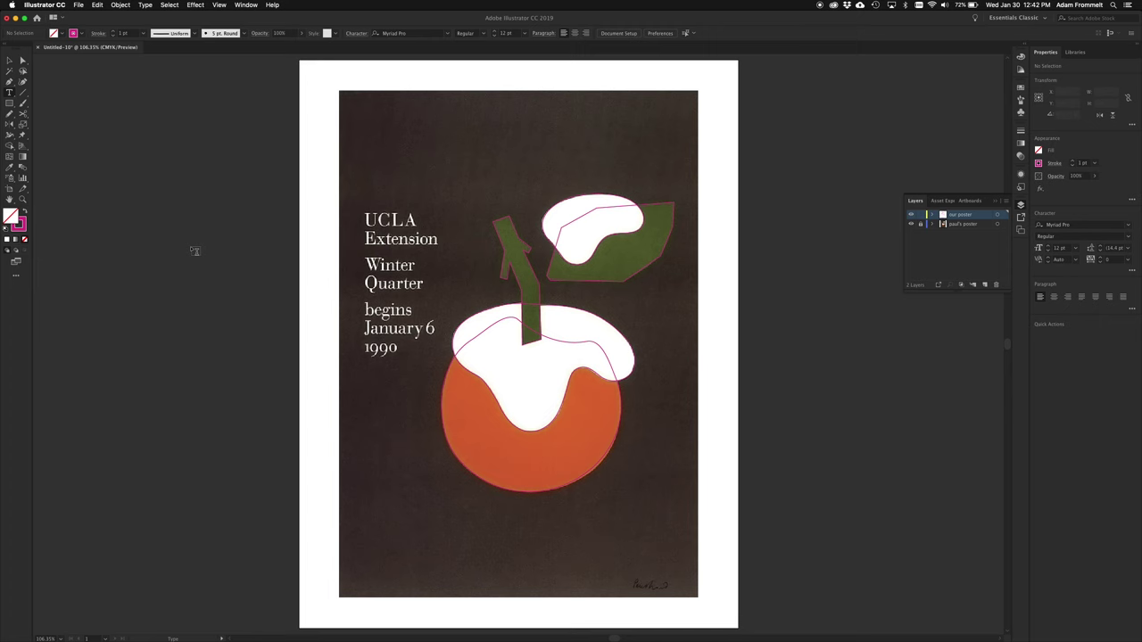
left_click(195, 251)
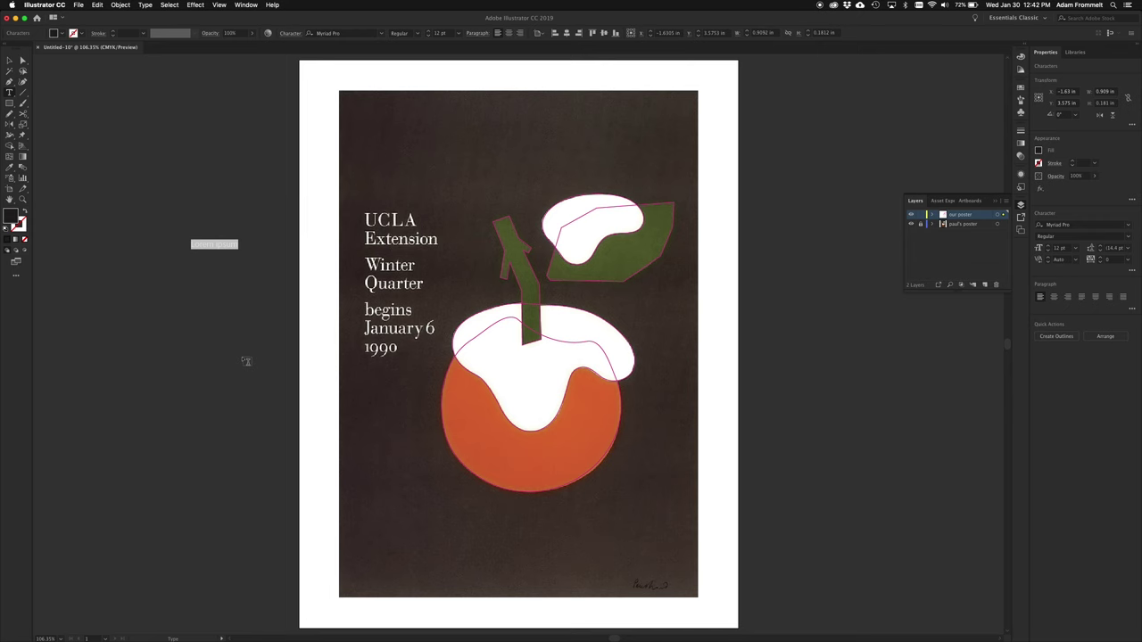
type("UCLA")
type("dlfjasl;fjad;")
type("jfa")
type("fjd")
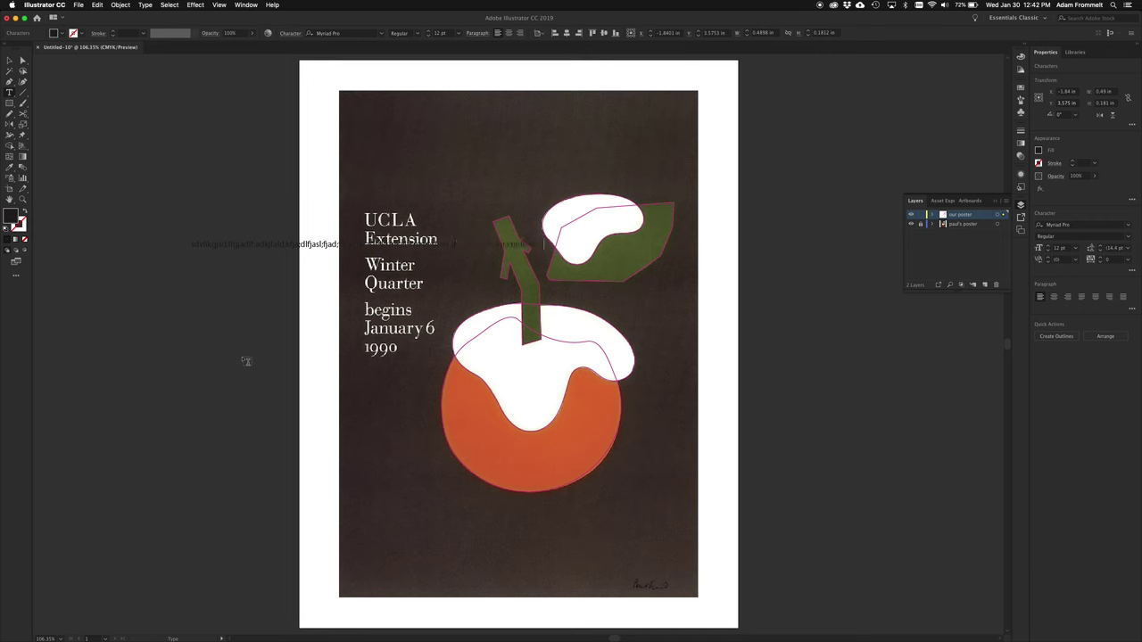
type("dlfjad;fjas;fjas;fjas;fjals")
key("Return")
type("adlfkdsaj")
type("dfjkl;as;fljasf;jlaF")
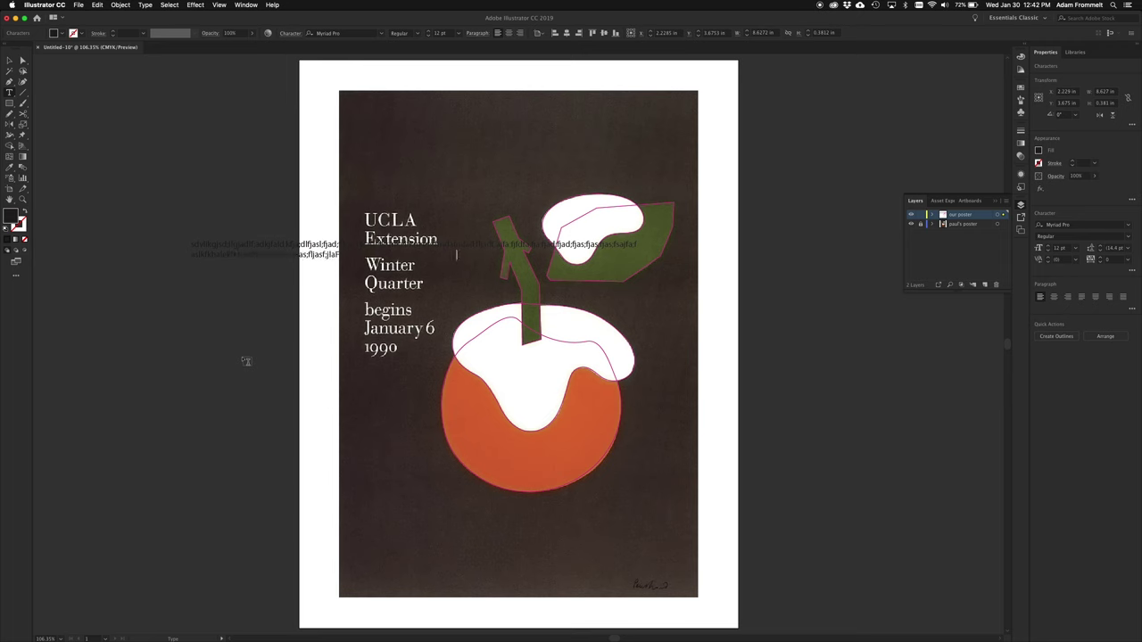
type("fa")
key("Return")
type("asdfa")
type("ANSJF;LAJN")
key("Escape")
left_click(190, 355)
Move the gibberish test text higher on the pasteboard and fill it yellow.
key("Tab")
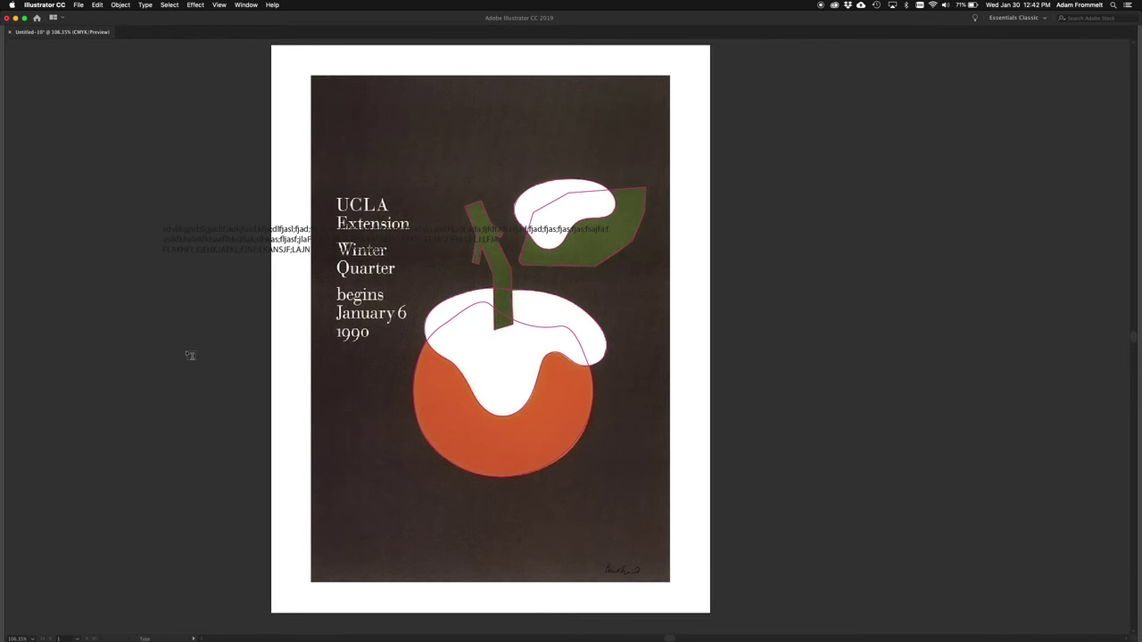
key("Tab")
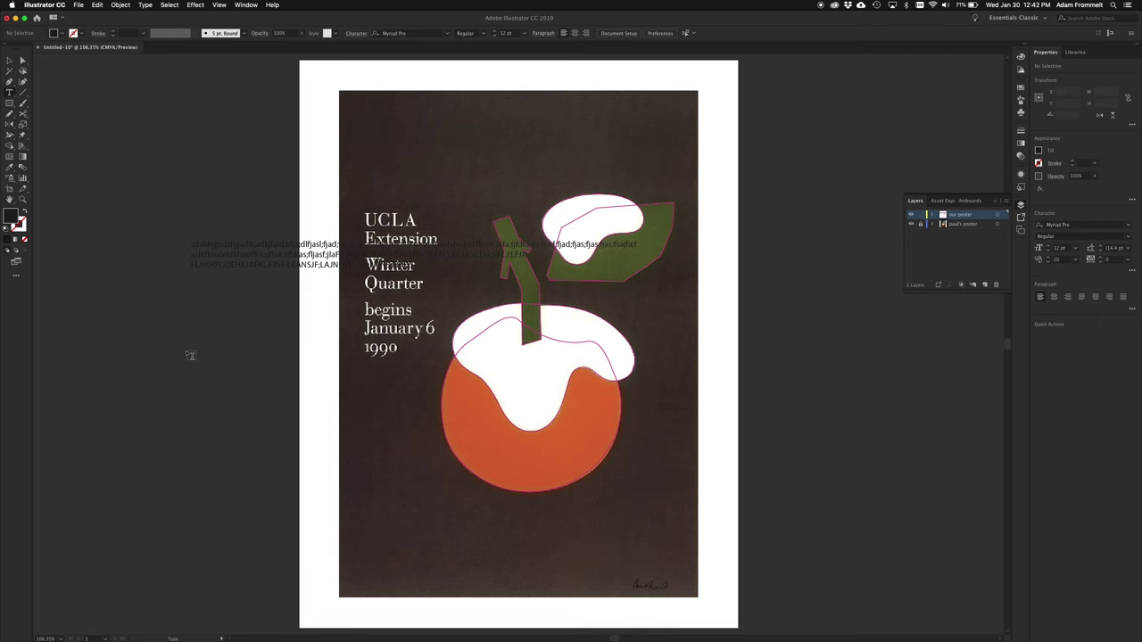
key("v")
left_click(267, 267)
left_click_drag(265, 269, 212, 158)
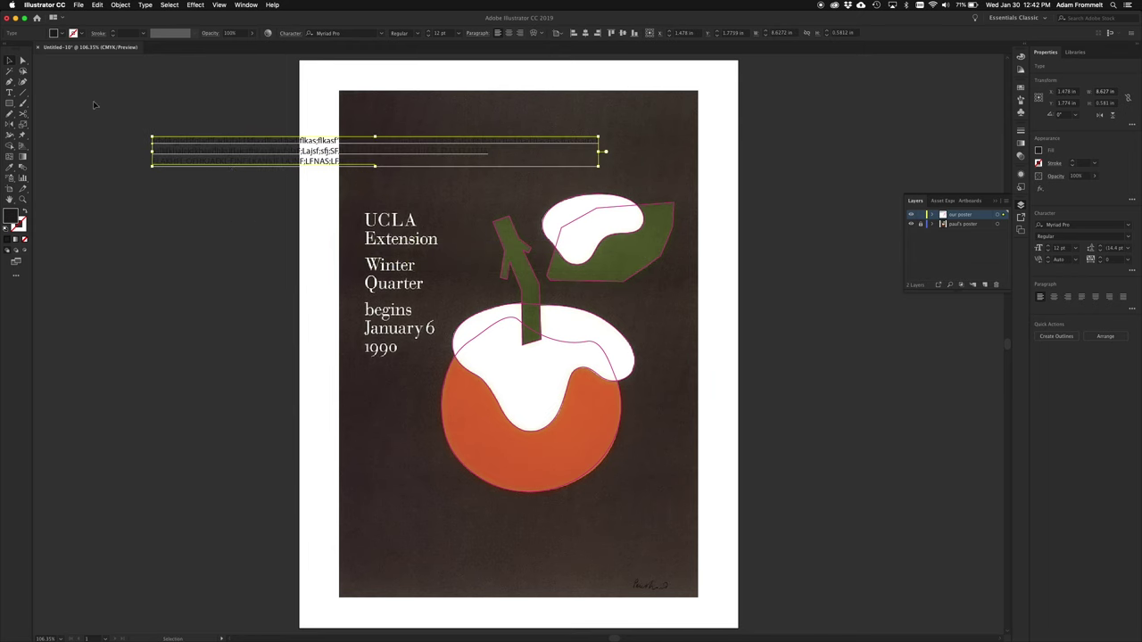
left_click(62, 33)
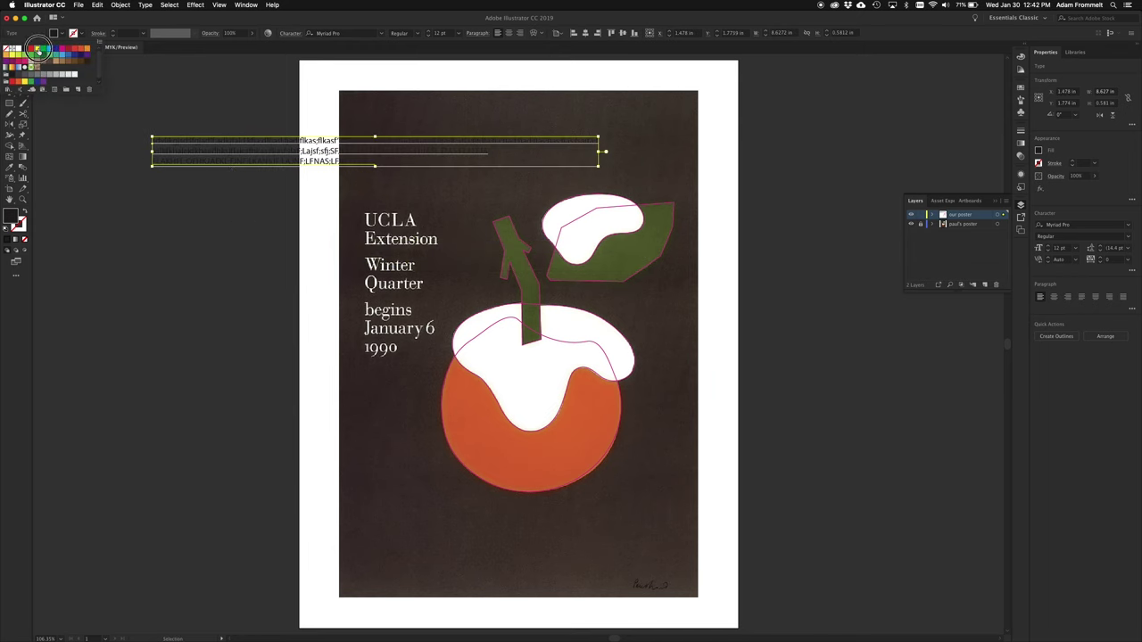
left_click(38, 51)
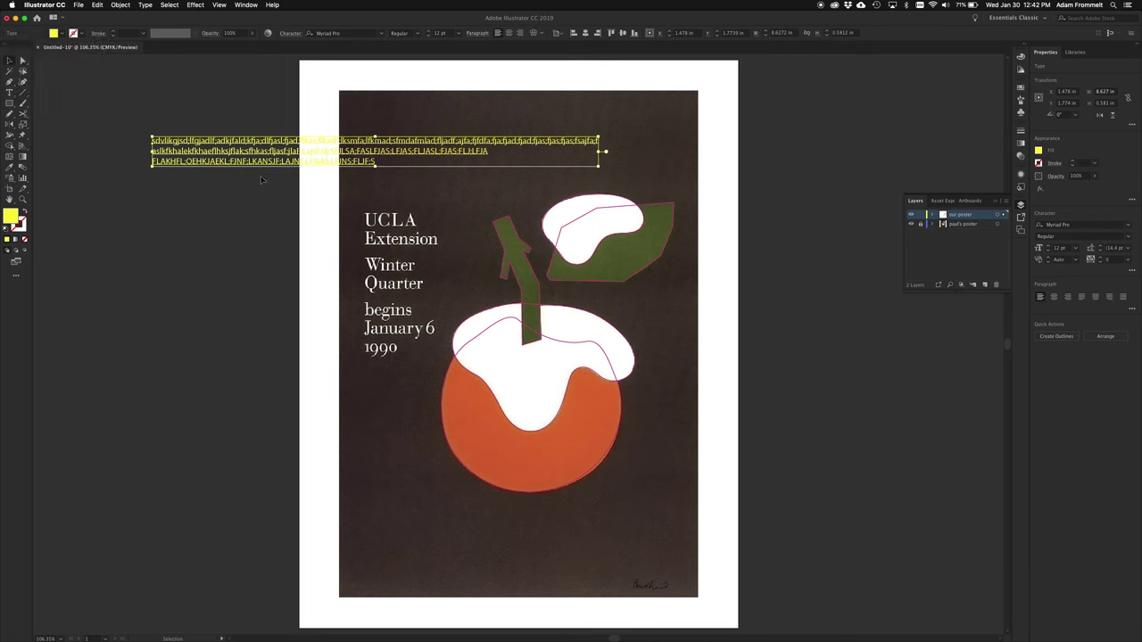
Stretch the yellow test text much larger, then delete it.
left_click(259, 201)
left_click(257, 141)
left_click_drag(596, 166, 610, 439)
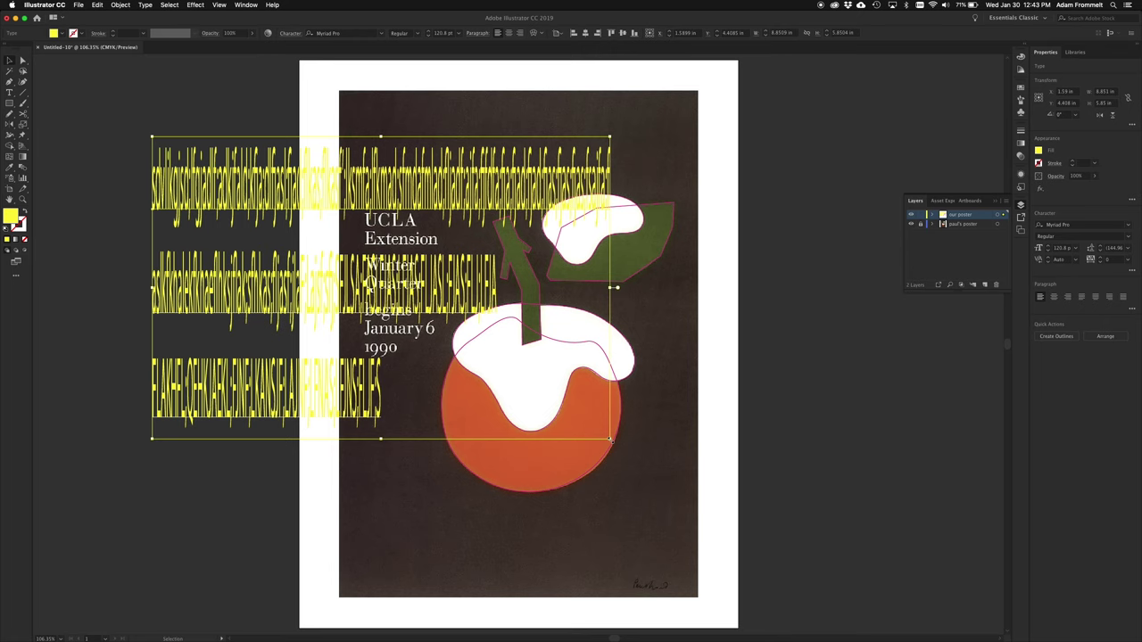
key("Delete")
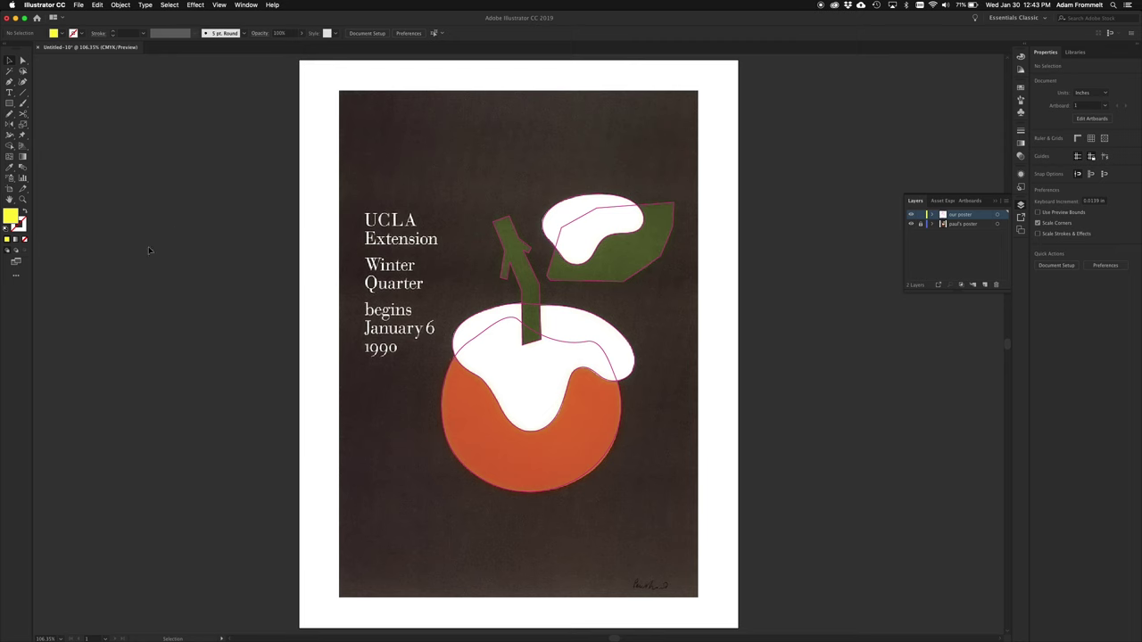
key("t")
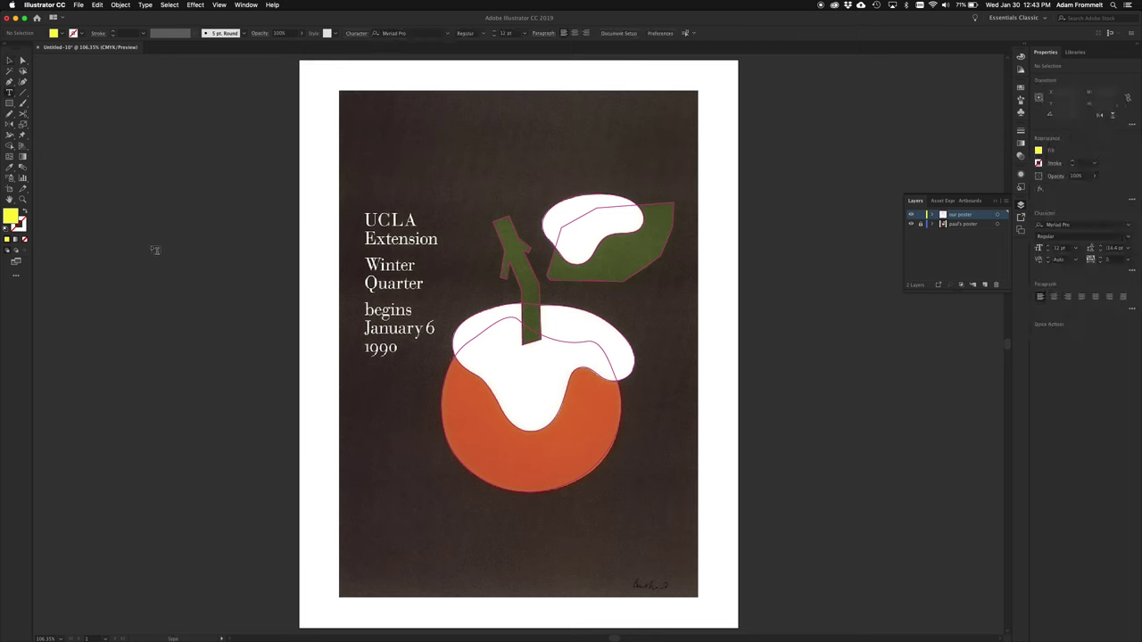
Draw an area-type frame of Lorem ipsum placeholder text and fill it yellow.
left_click_drag(133, 190, 404, 424)
left_click(233, 477)
left_click(260, 358)
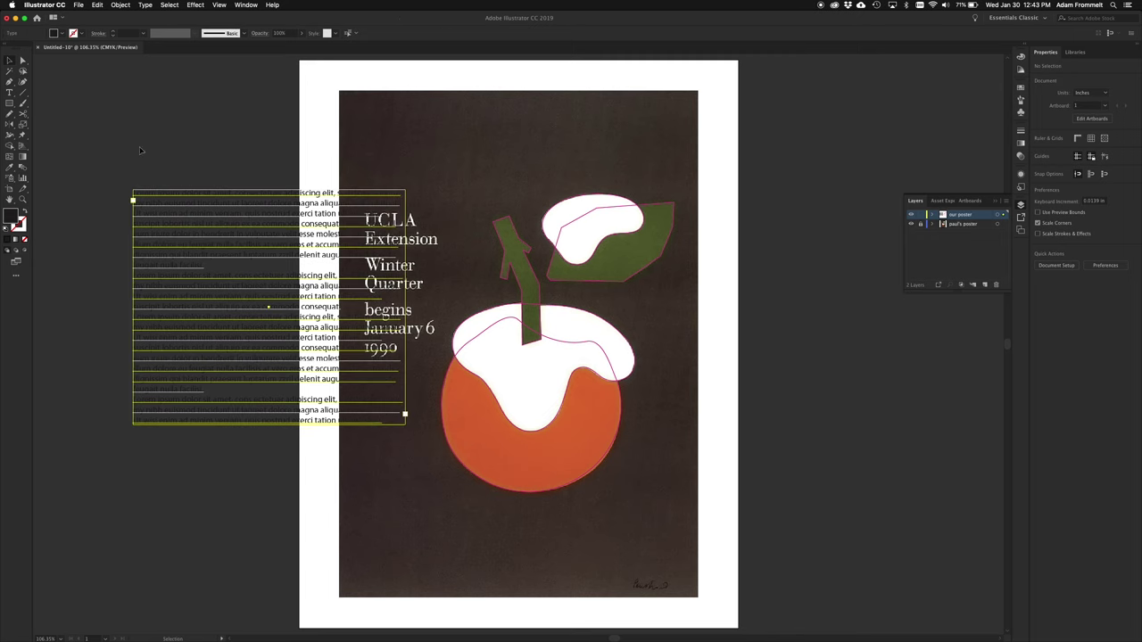
left_click(60, 34)
left_click(25, 49)
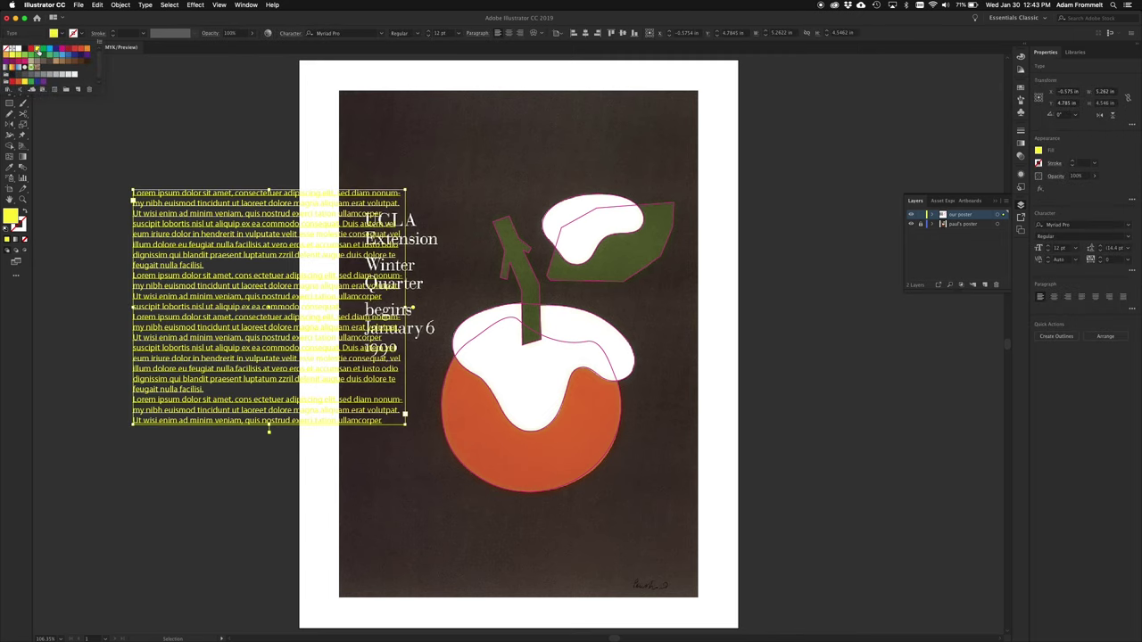
left_click(219, 136)
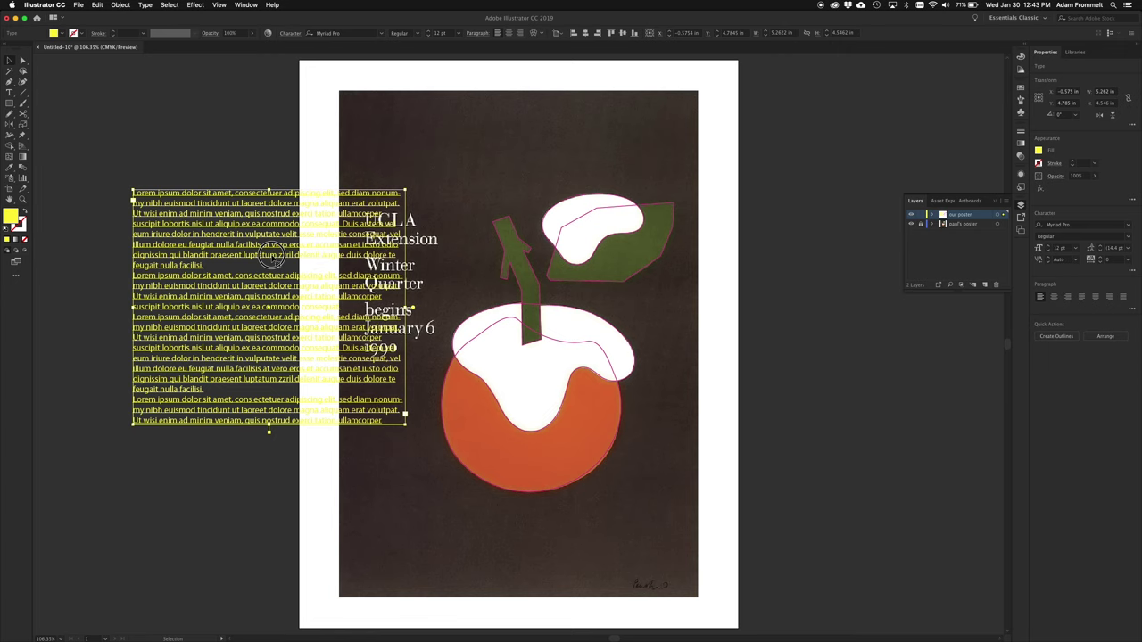
Move the Lorem ipsum block up and left and reshape it into a narrow, tall column.
left_click_drag(279, 255, 226, 186)
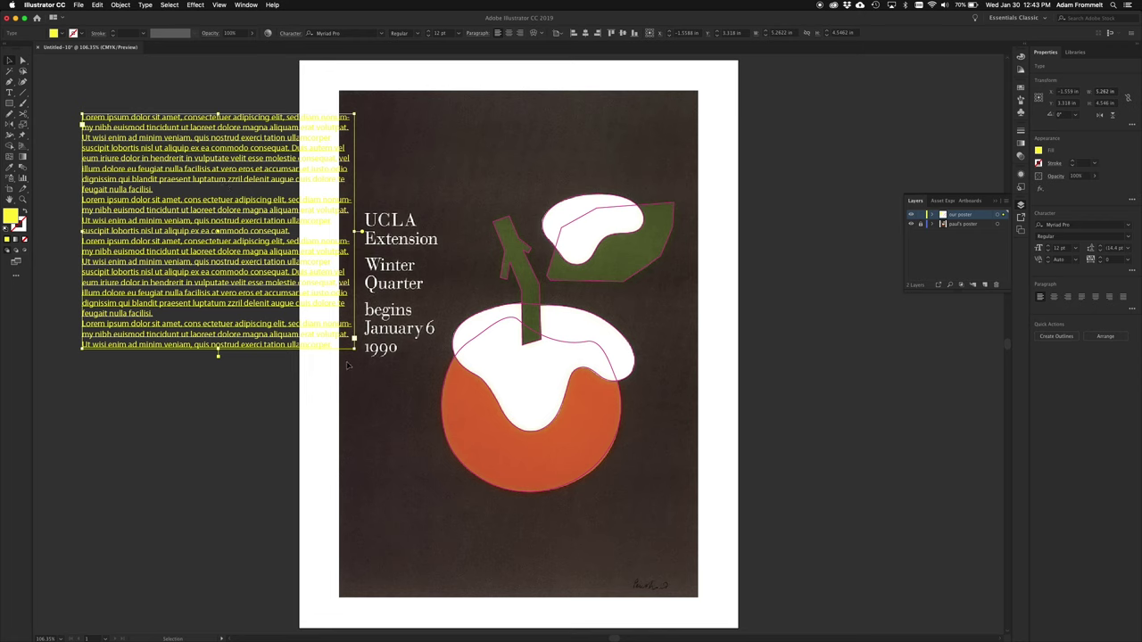
left_click_drag(354, 345, 217, 609)
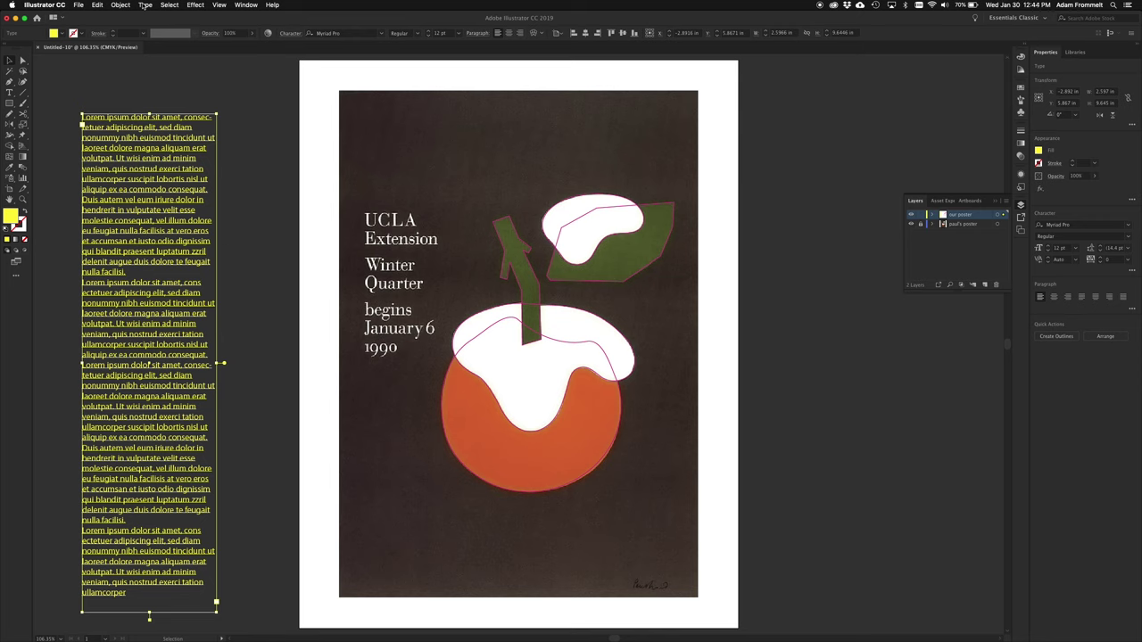
left_click(144, 5)
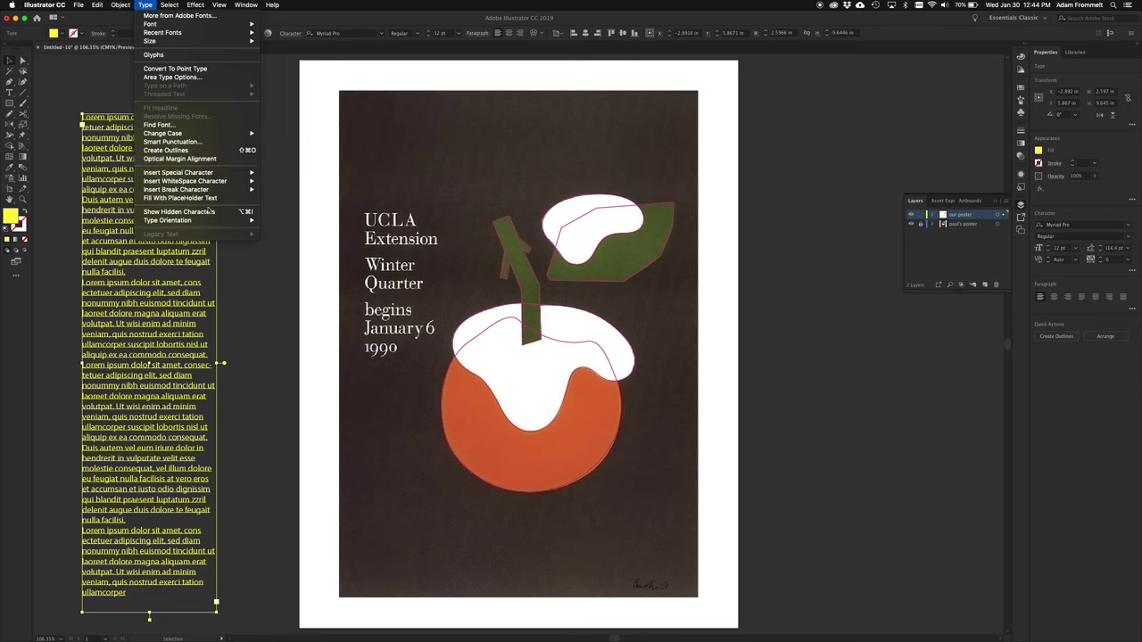
Show hidden characters in the Lorem ipsum column and nudge it slightly right.
left_click(220, 212)
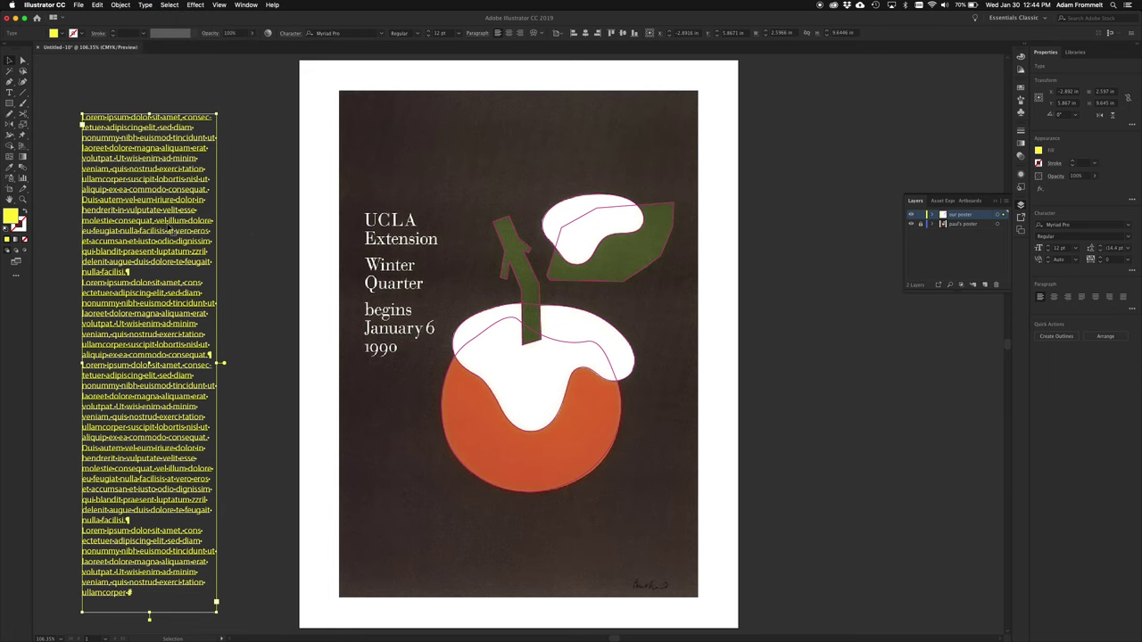
left_click_drag(170, 225, 234, 205)
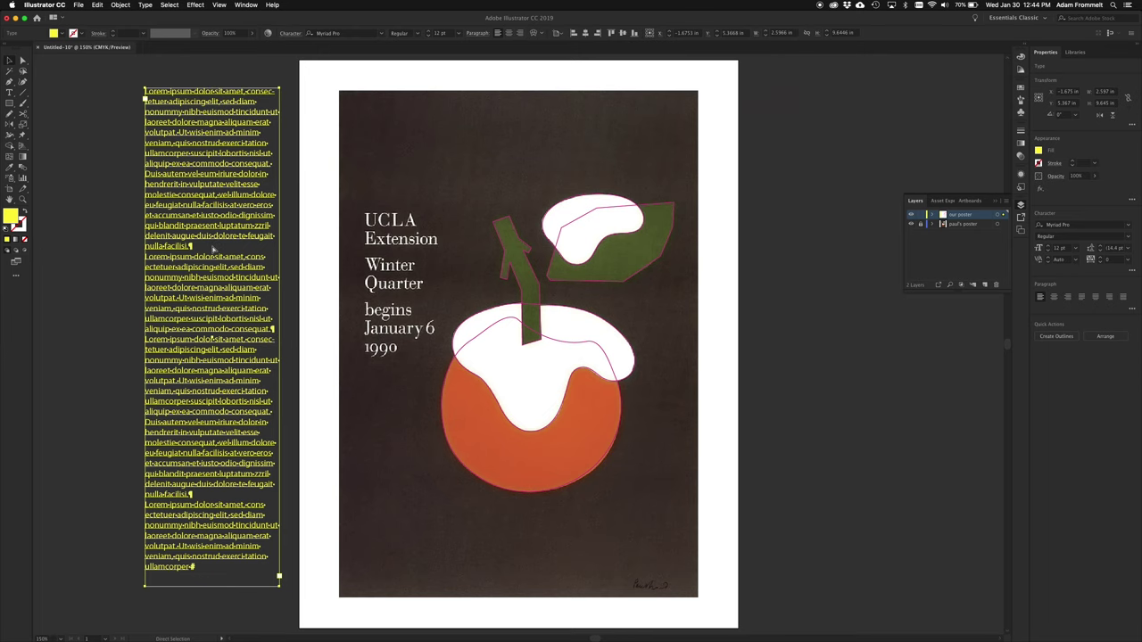
Turn the Lorem ipsum text grey and add a forced line break after 'erat'.
key("super+equal")
key("super+equal")
key("super+equal")
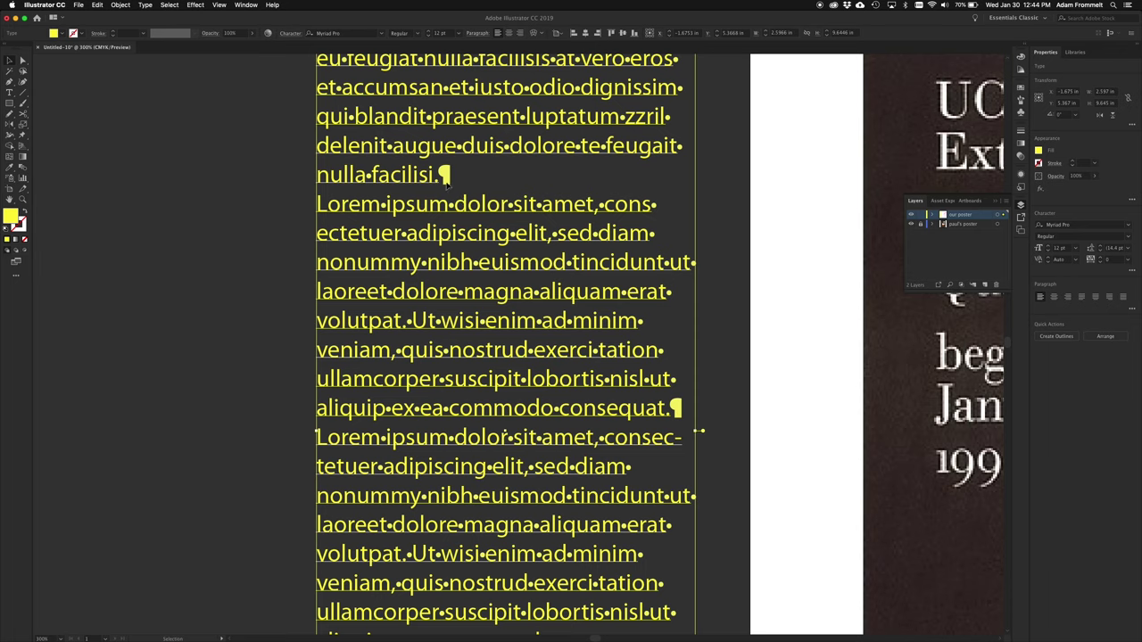
left_click(61, 34)
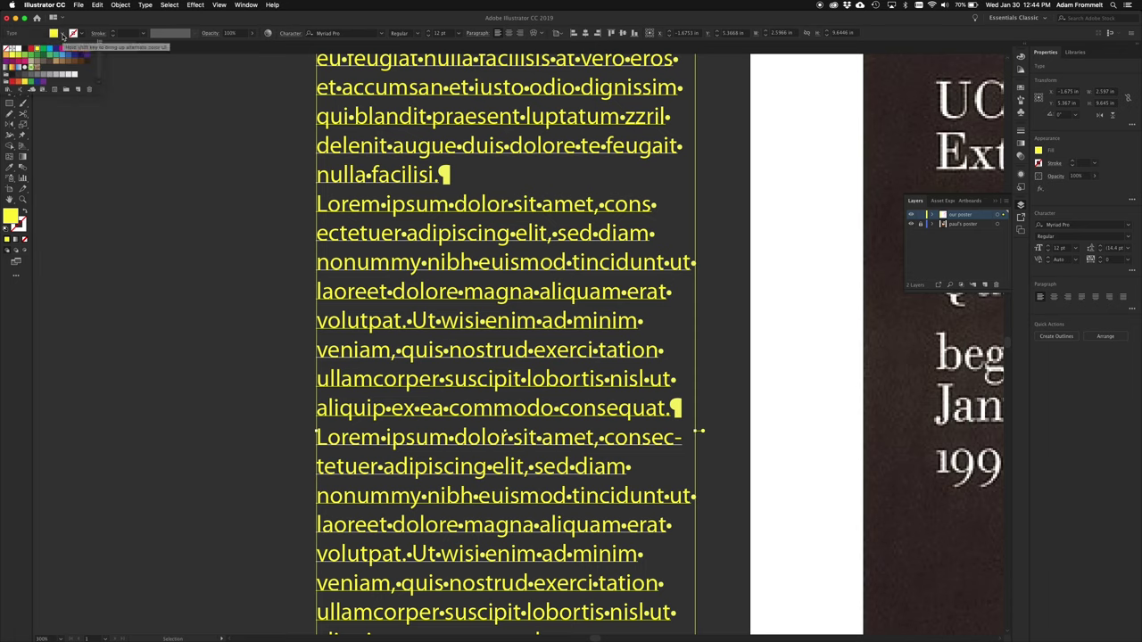
left_click(37, 74)
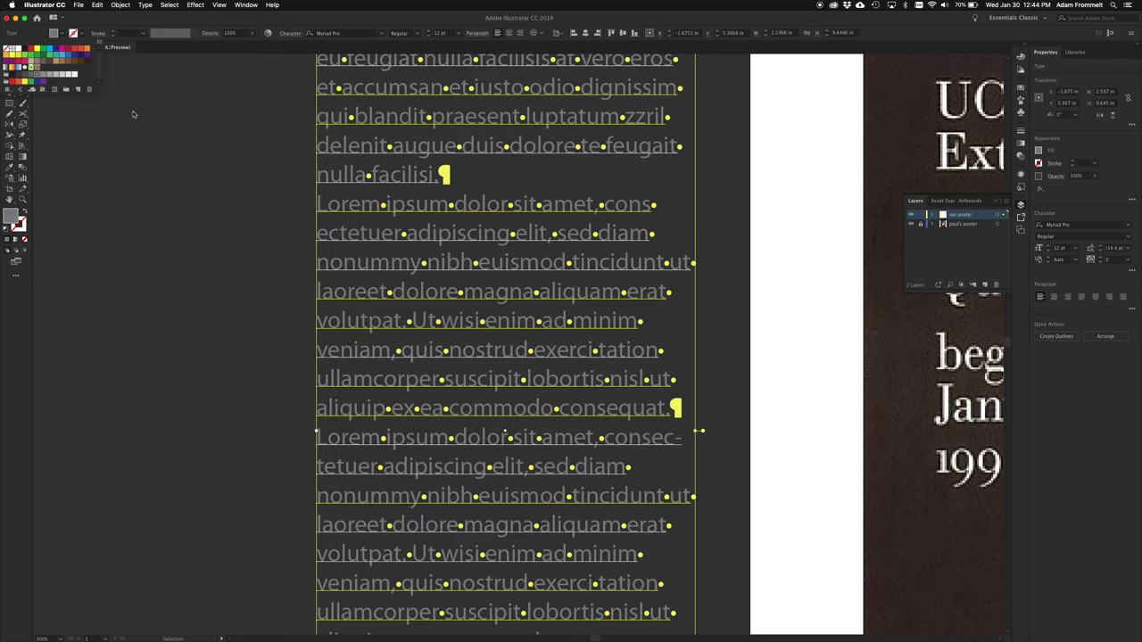
left_click(288, 241)
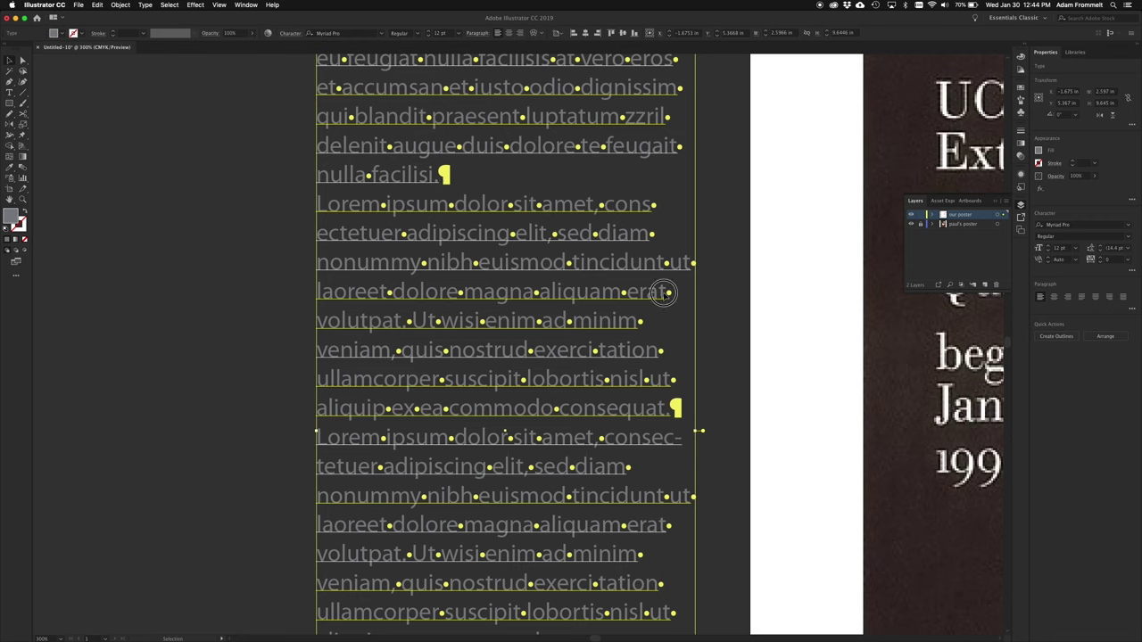
double_click(667, 294)
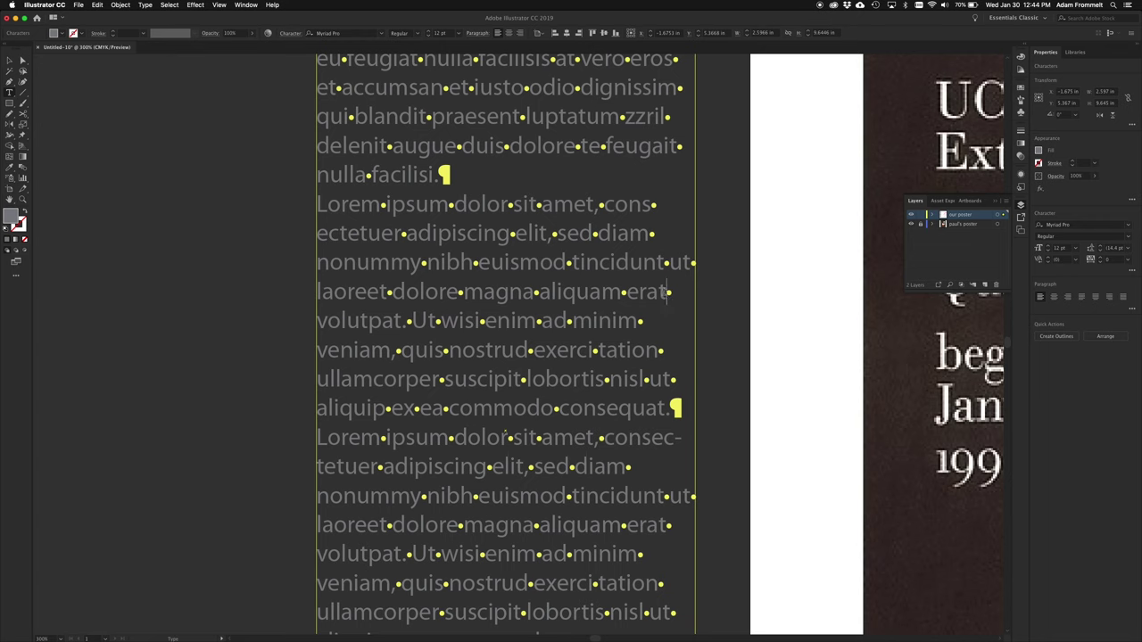
key("shift+Return")
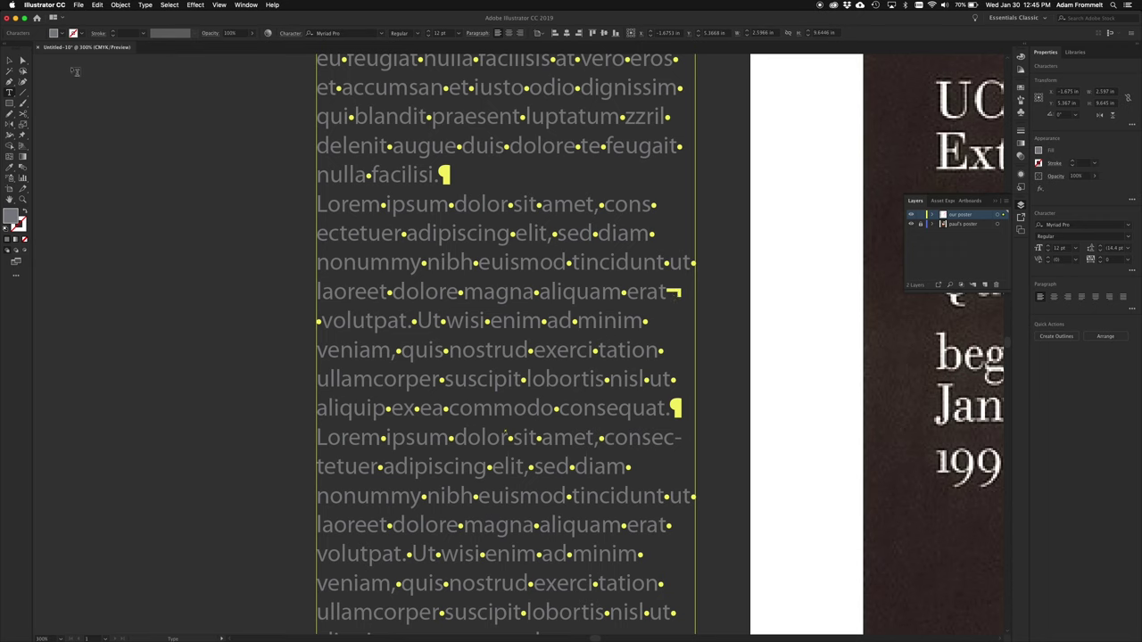
Set the placeholder text frame to 10 pt and tighten its leading in the Character panel.
left_click(9, 59)
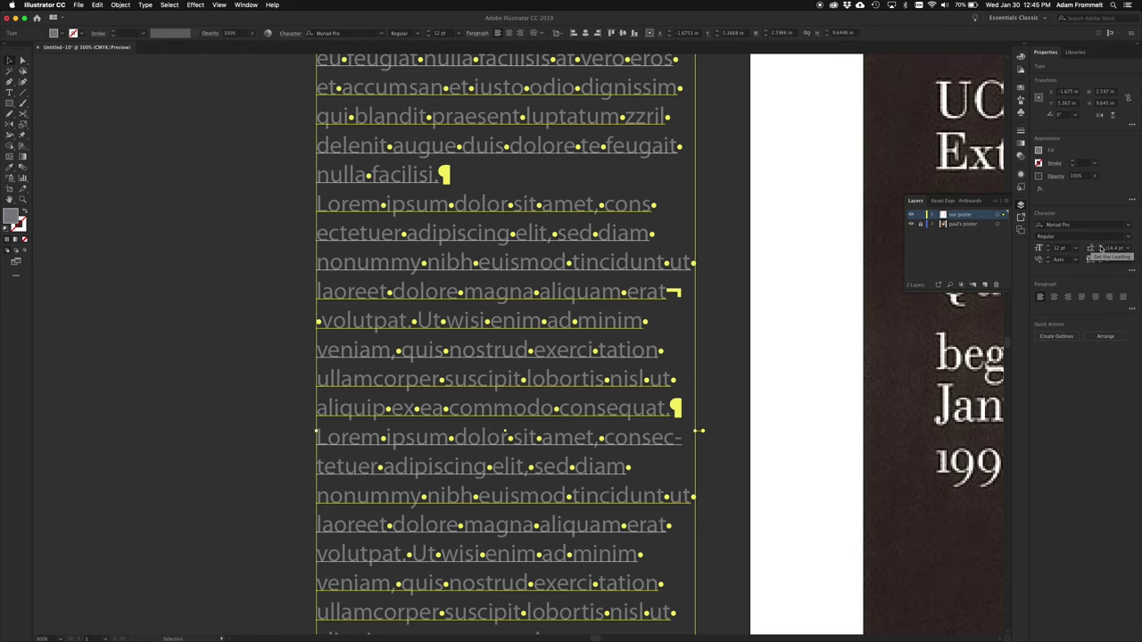
scroll(1050, 251, "up", 7)
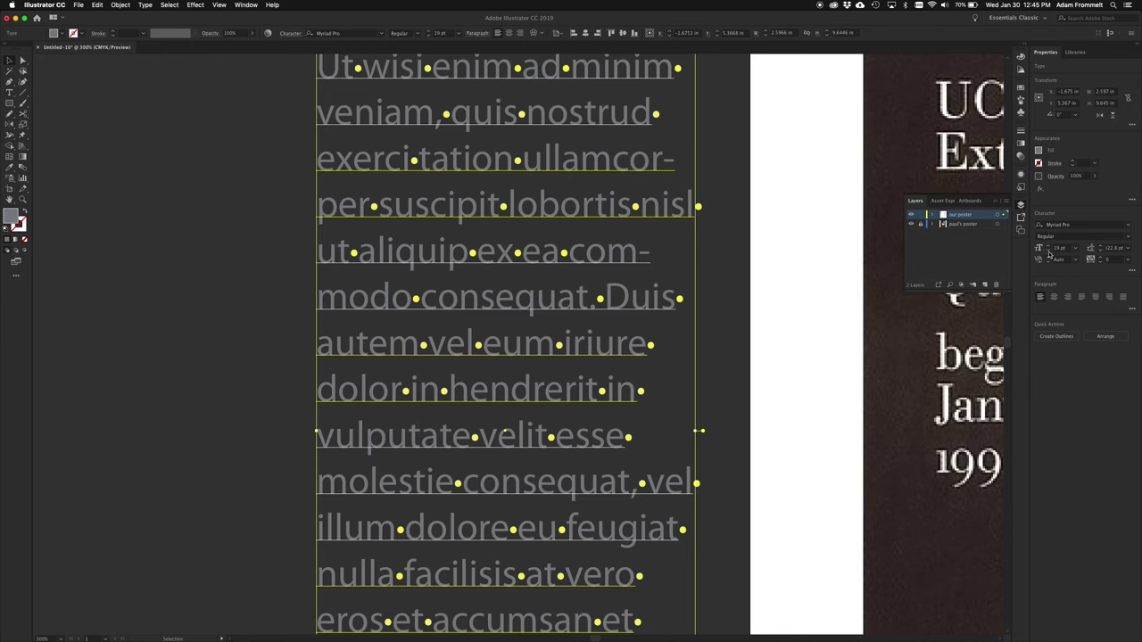
scroll(1050, 250, "down", 6)
scroll(1051, 251, "down", 2)
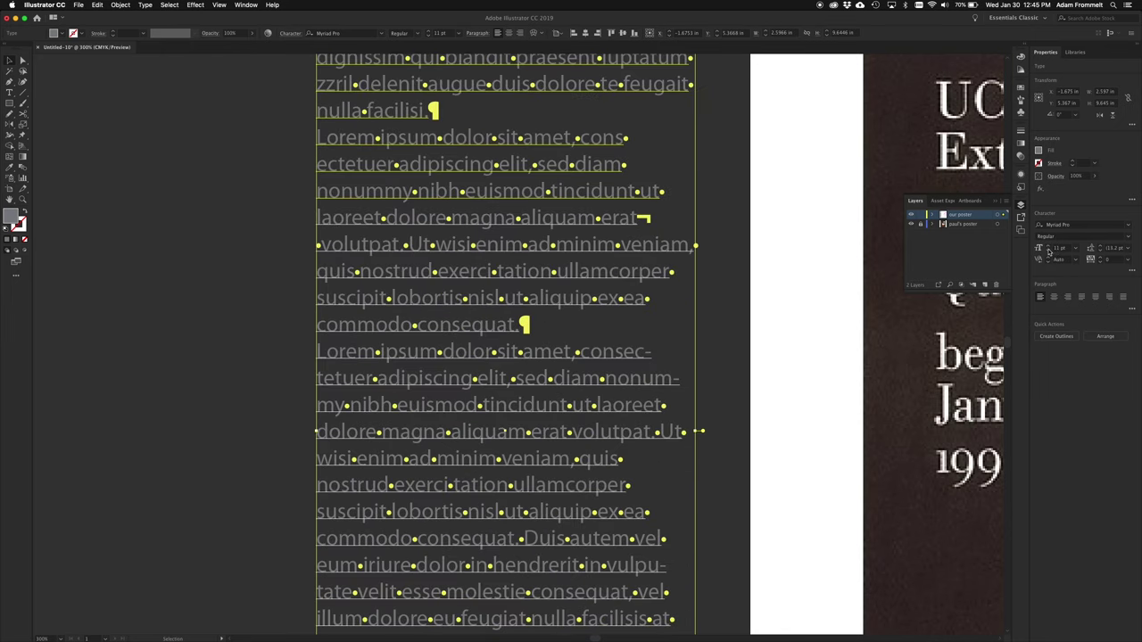
scroll(1051, 251, "down", 1)
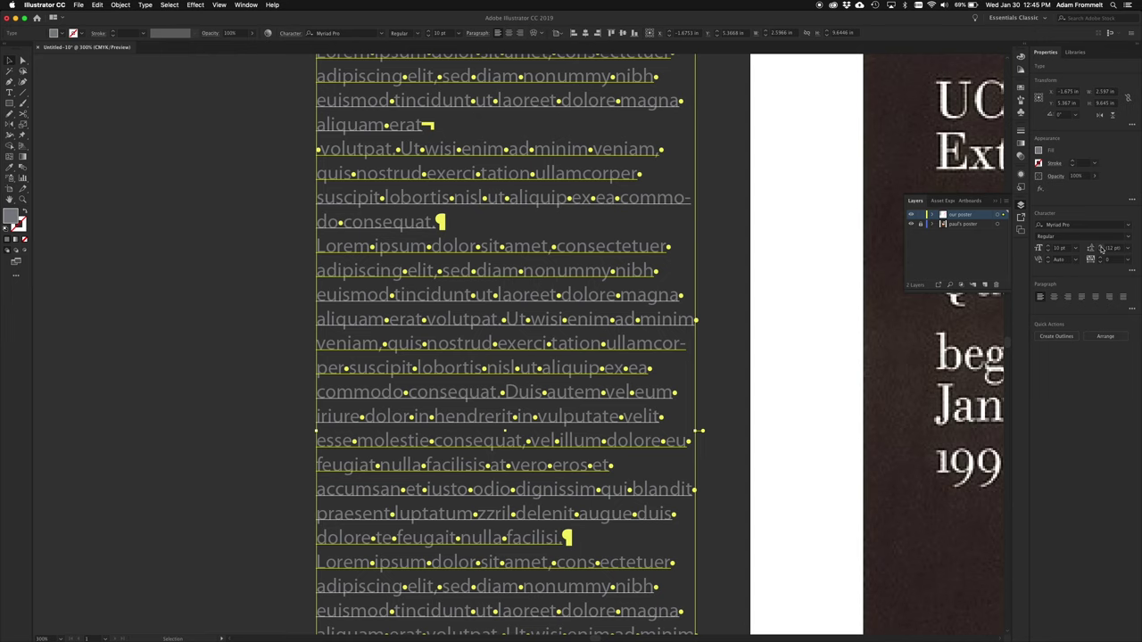
scroll(1102, 248, "up", 1)
scroll(1102, 248, "up", 3)
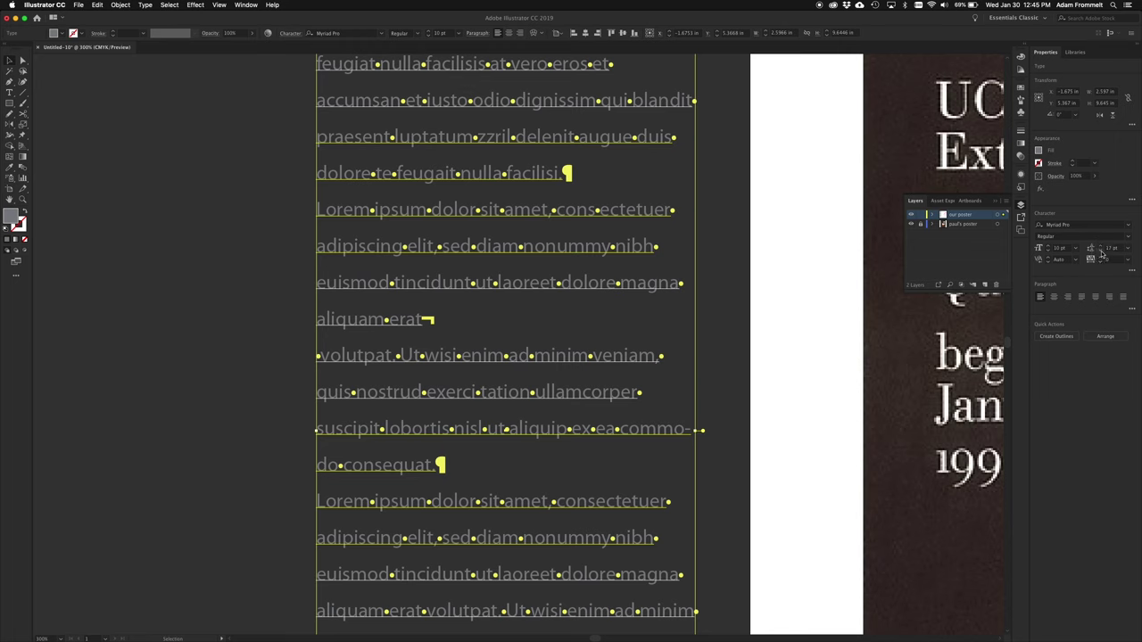
scroll(1102, 252, "down", 4)
scroll(1101, 252, "down", 2)
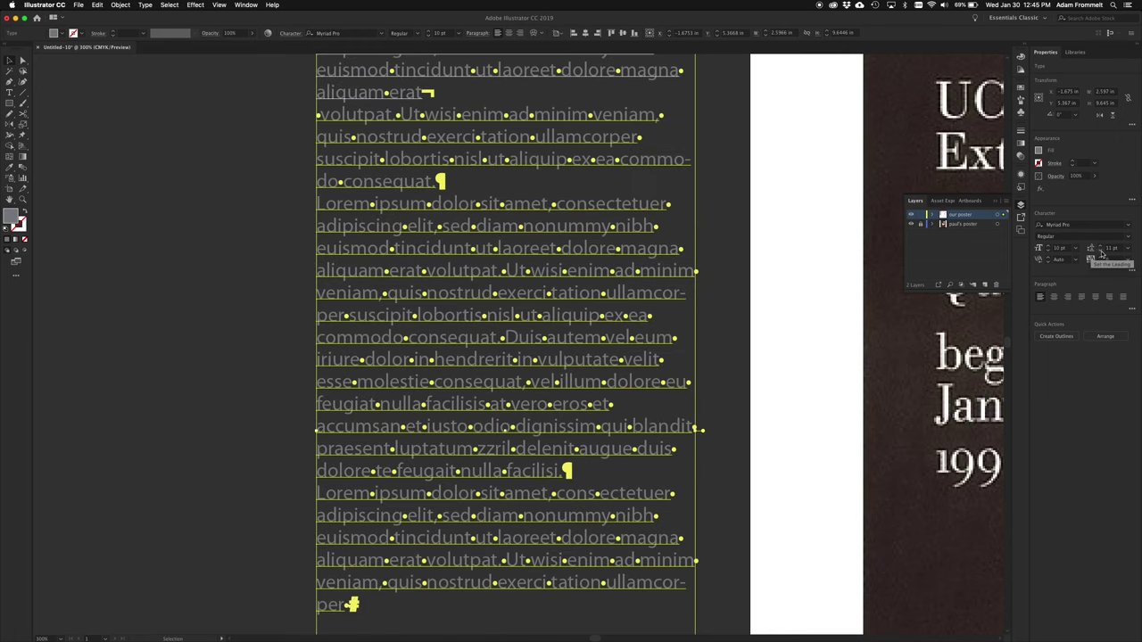
Increase the space after each paragraph of the Lorem ipsum text several steps.
left_click(1132, 310)
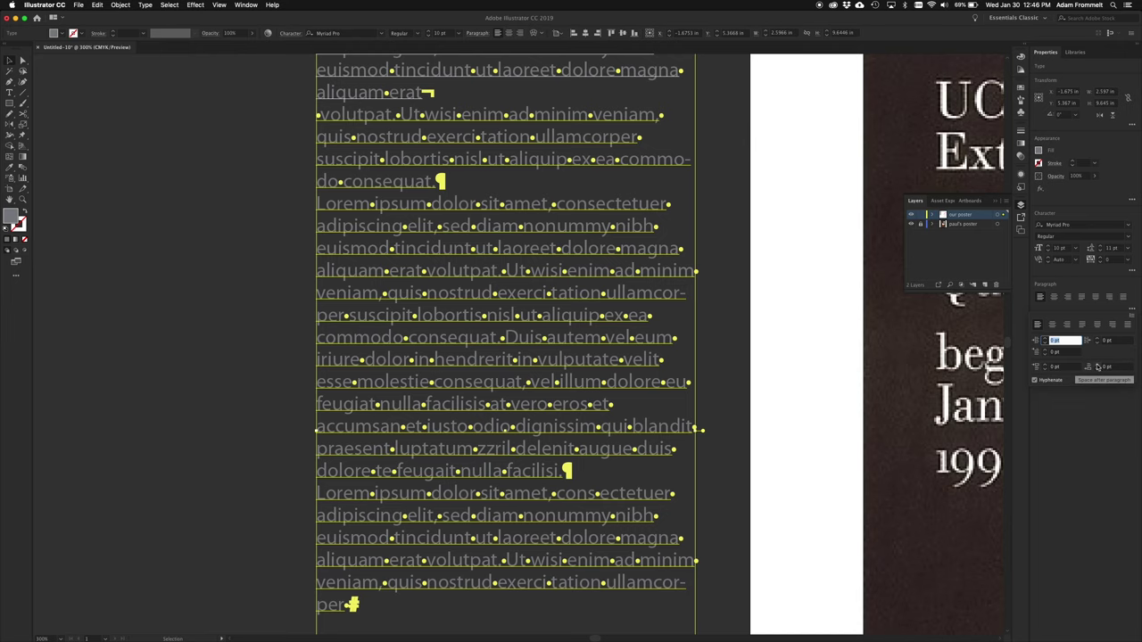
left_click(1088, 365)
left_click(1088, 366)
left_click(1098, 368)
left_click(1099, 368)
left_click(1099, 368)
left_click(1098, 367)
left_click(1098, 367)
left_click(1098, 368)
left_click(1098, 368)
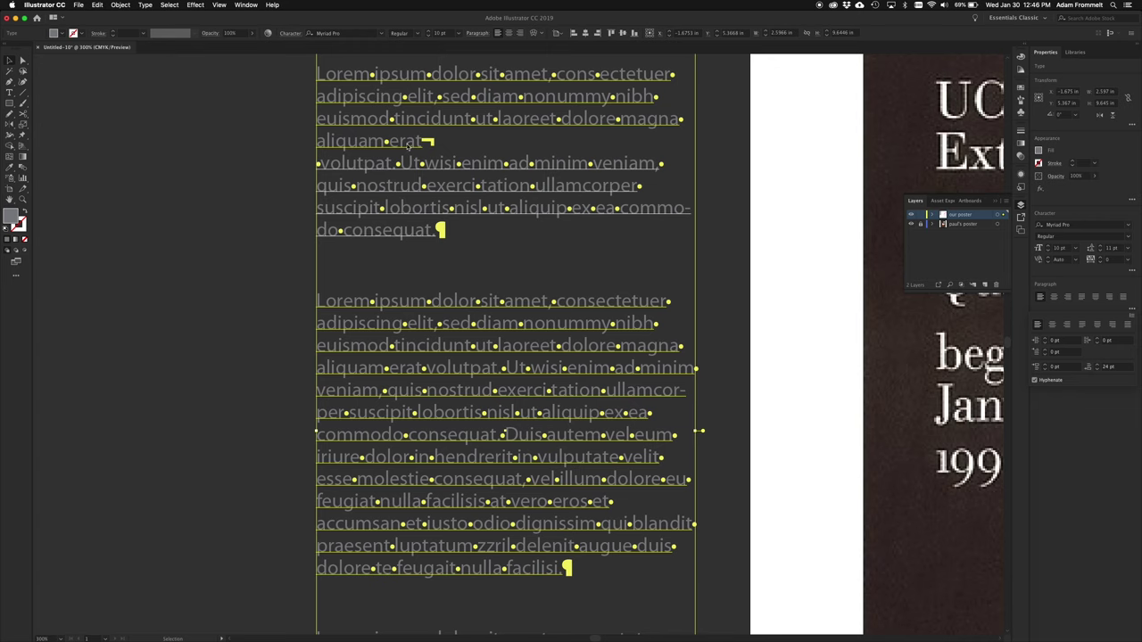
Select the Lorem ipsum text frames and delete them.
key("super+shift+a")
left_click(454, 148)
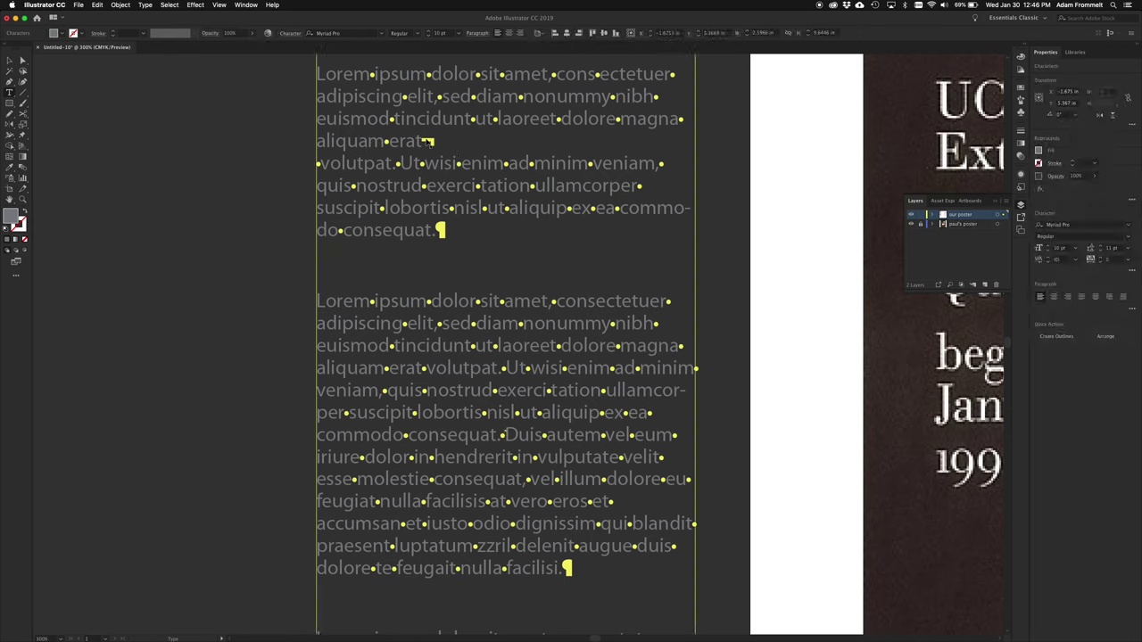
left_click(11, 59)
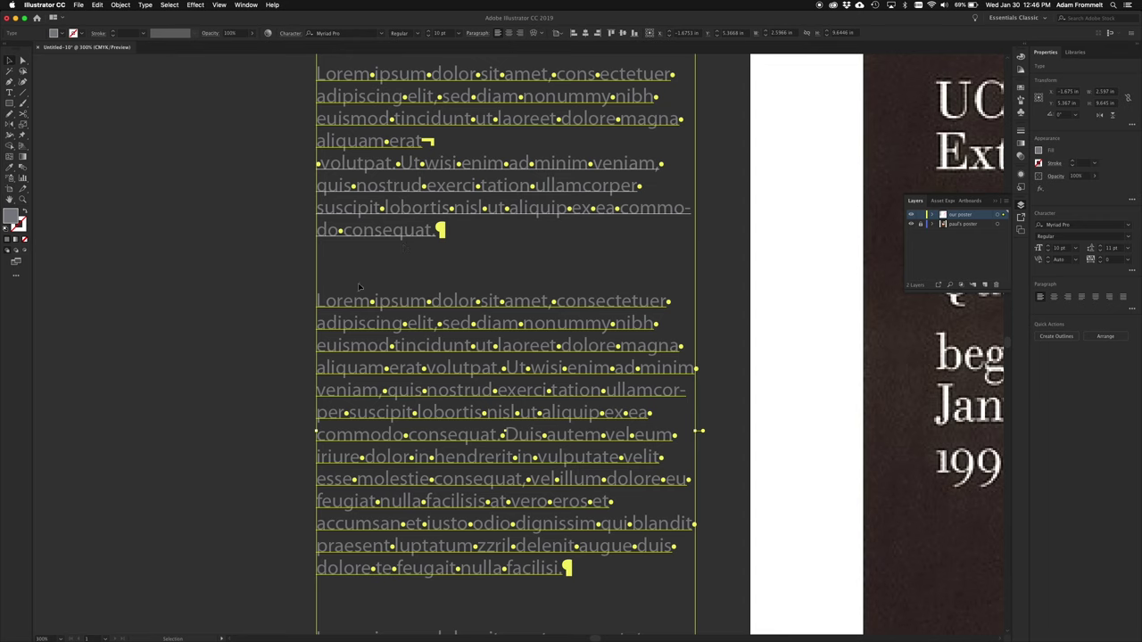
left_click(1131, 308)
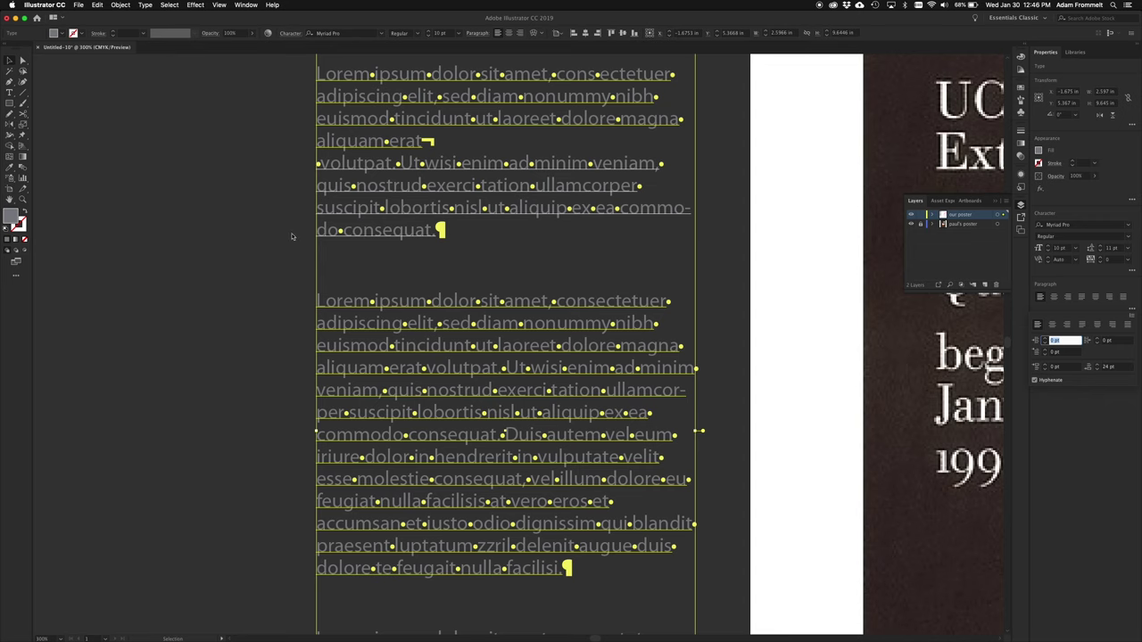
key("Escape")
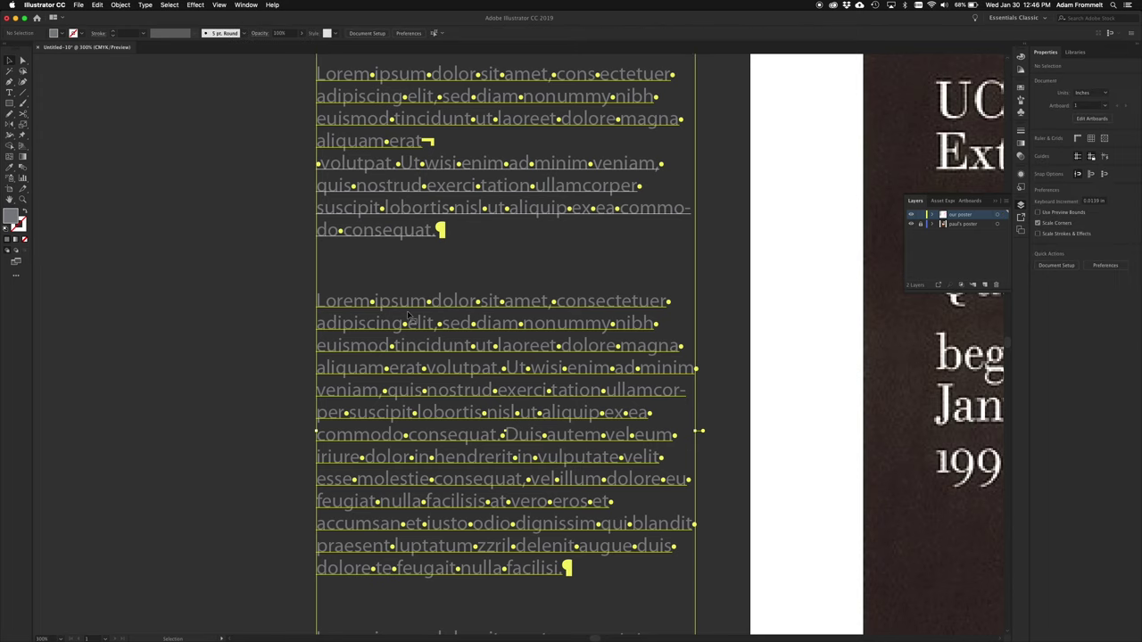
key("Delete")
Fit the artboard in view and draw a text frame over the headline's left side reading 'UCLA'.
left_click(467, 321)
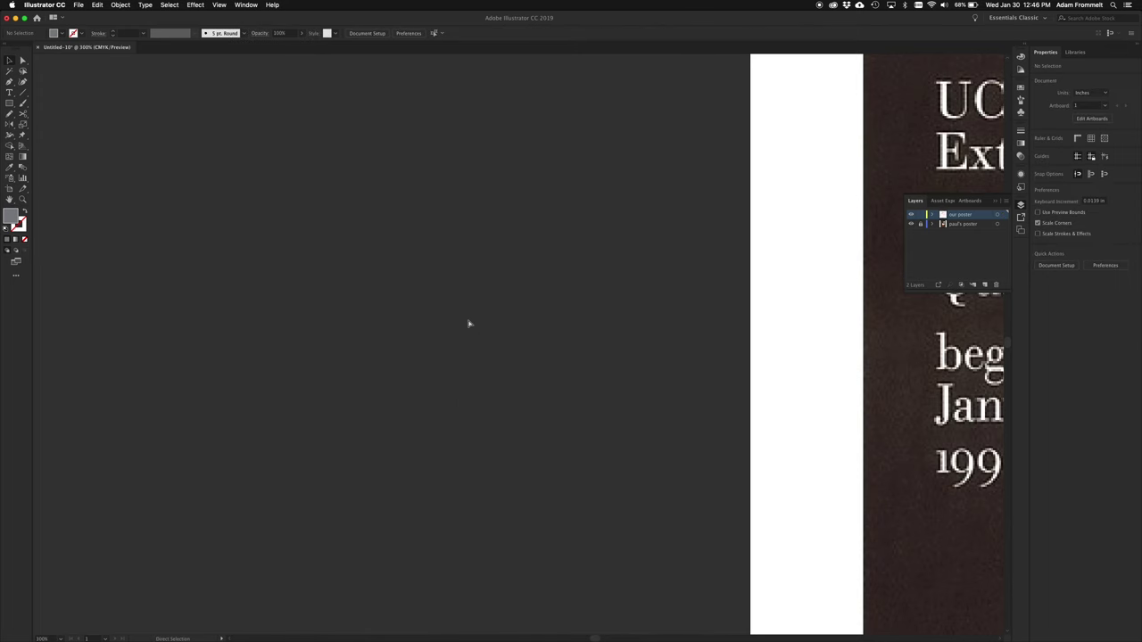
key("super+0")
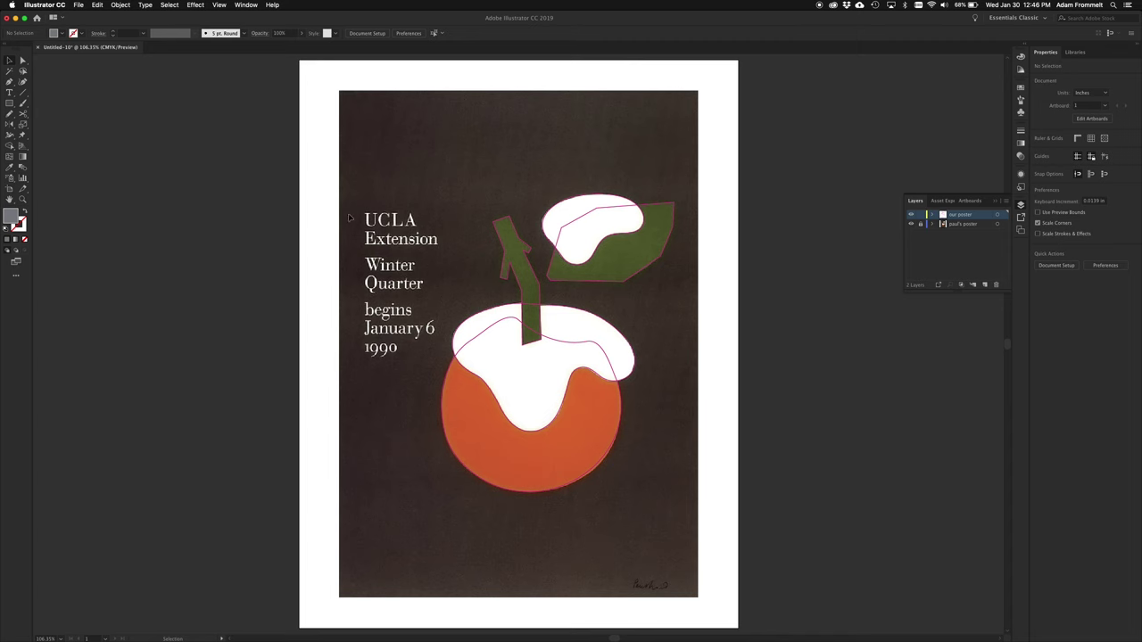
key("t")
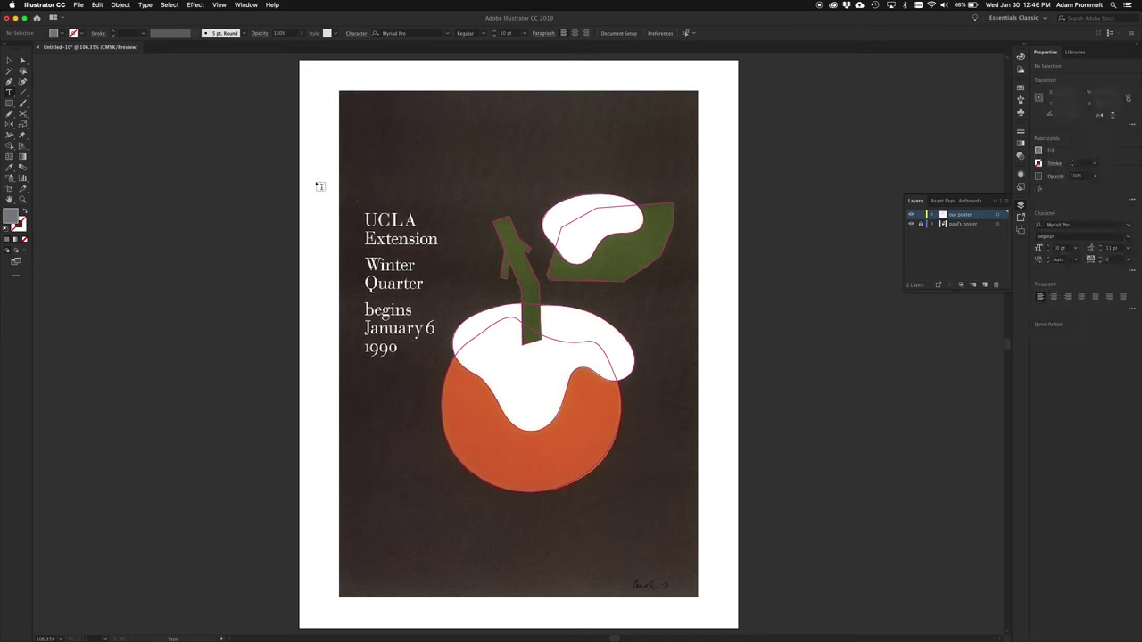
left_click_drag(314, 194, 484, 370)
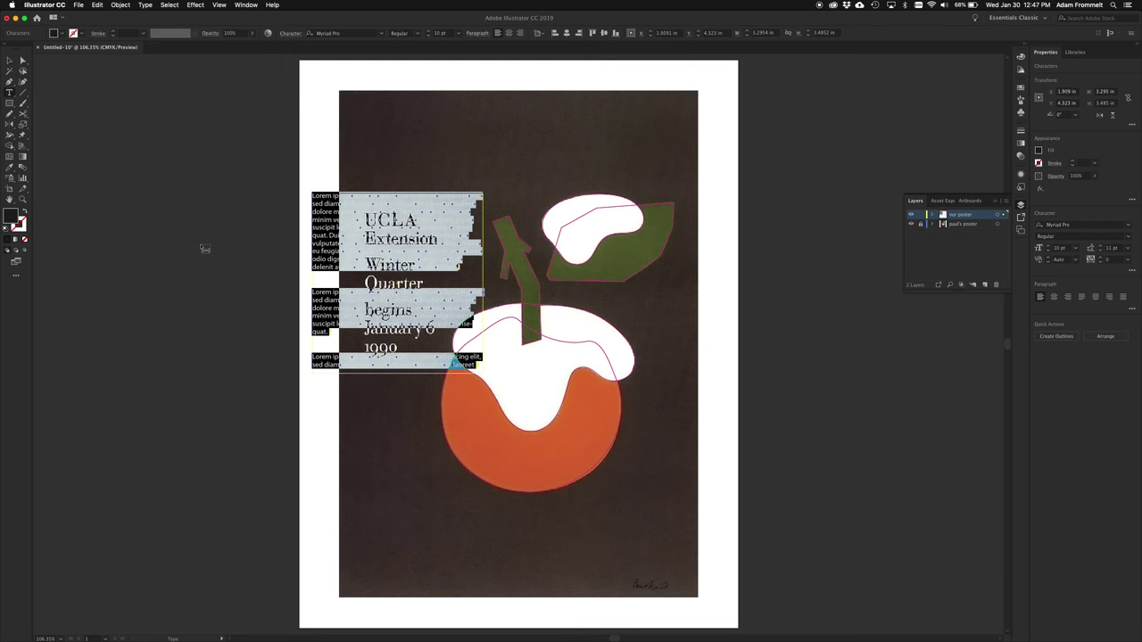
type("uCLA")
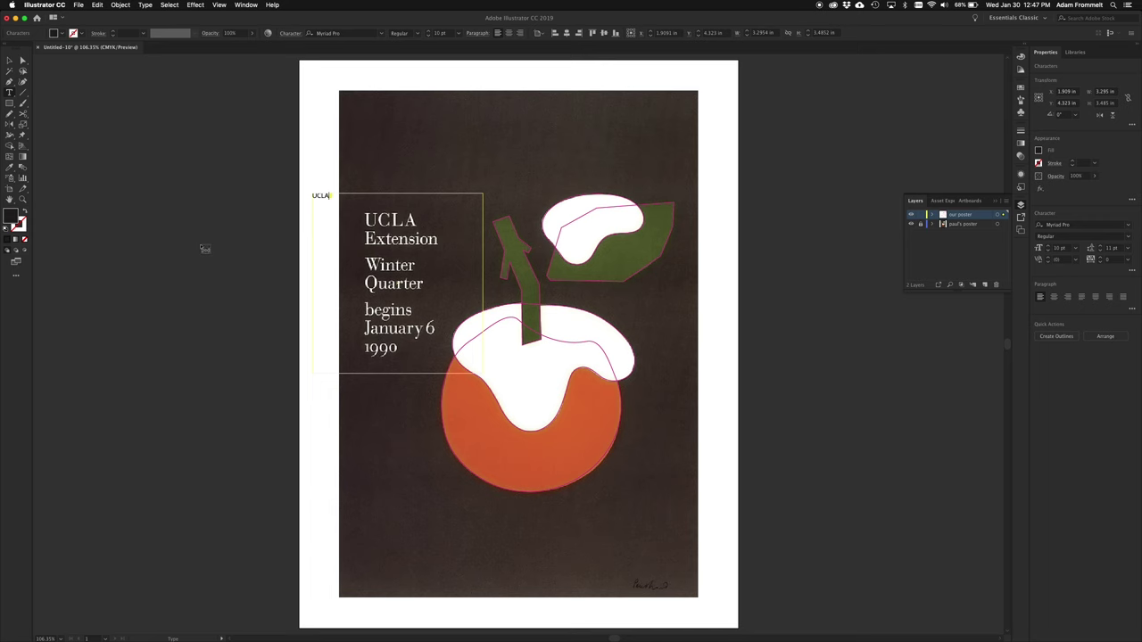
Type Extension, Winter, Quarter, begins, January 6 and 1990 on lines below UCLA.
key("Return")
type("Exten")
type("sion")
type("Winter")
key("Return")
type("Quar")
type("ter")
type("begins")
type("January")
type(" 6")
key("Return")
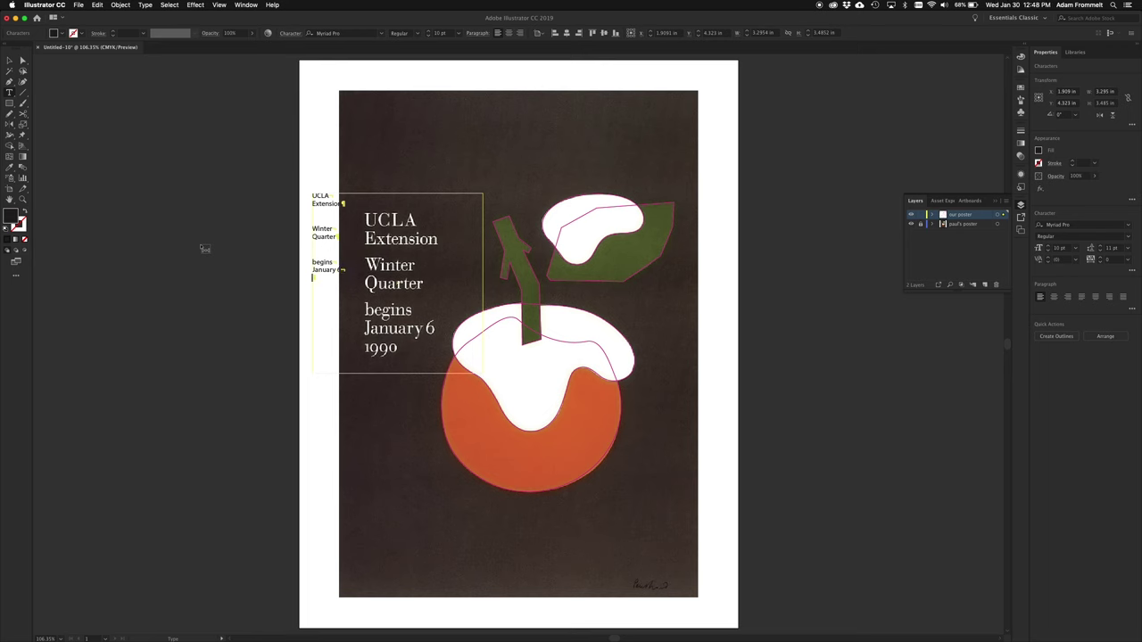
type("1990")
left_click(9, 60)
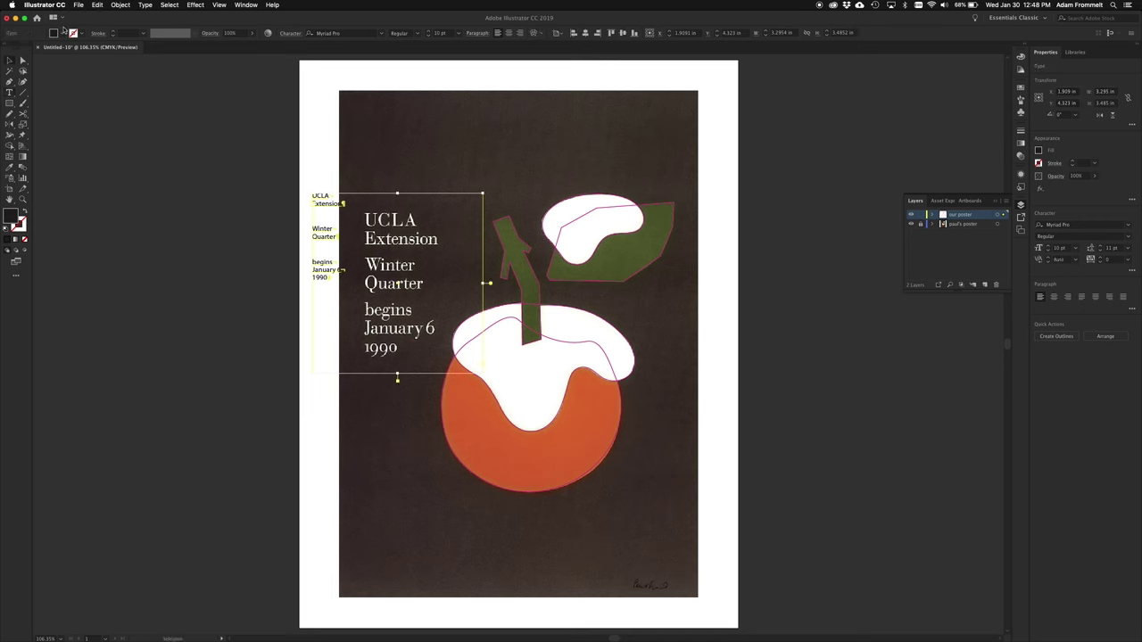
Drag the UCLA text frame onto the poster's headline lettering and fill it white.
left_click_drag(328, 236, 360, 239)
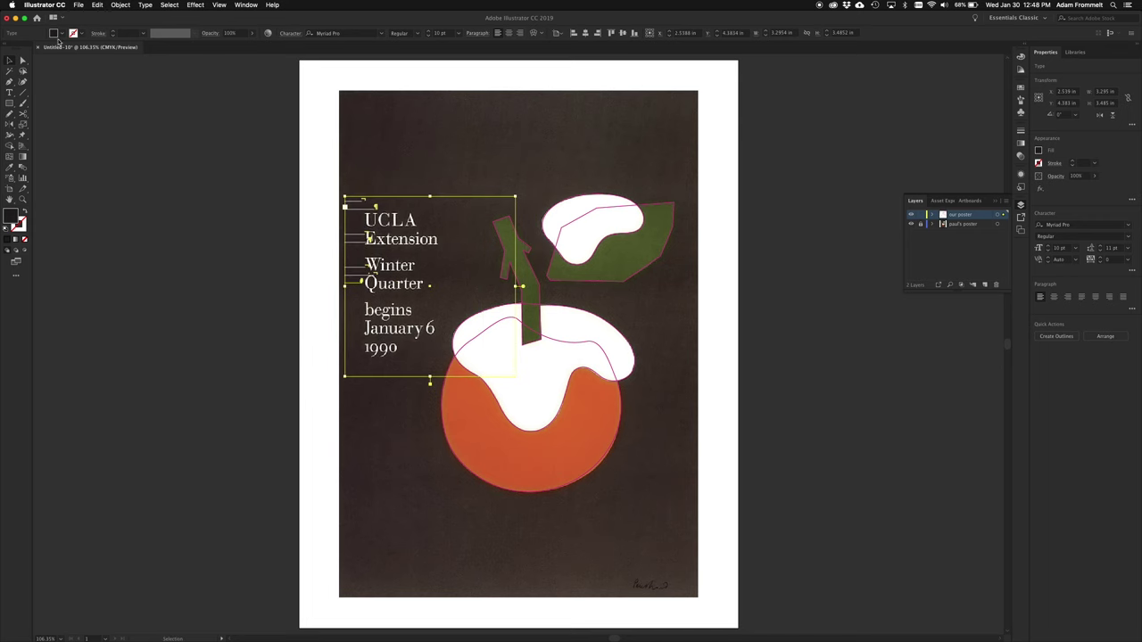
left_click(62, 33)
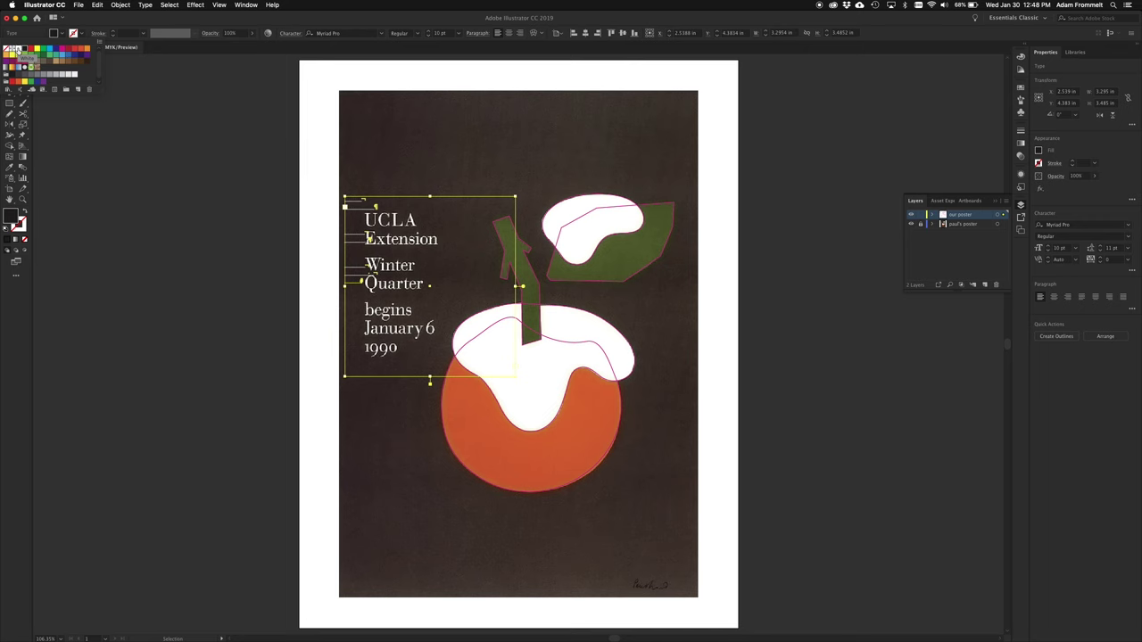
left_click(18, 49)
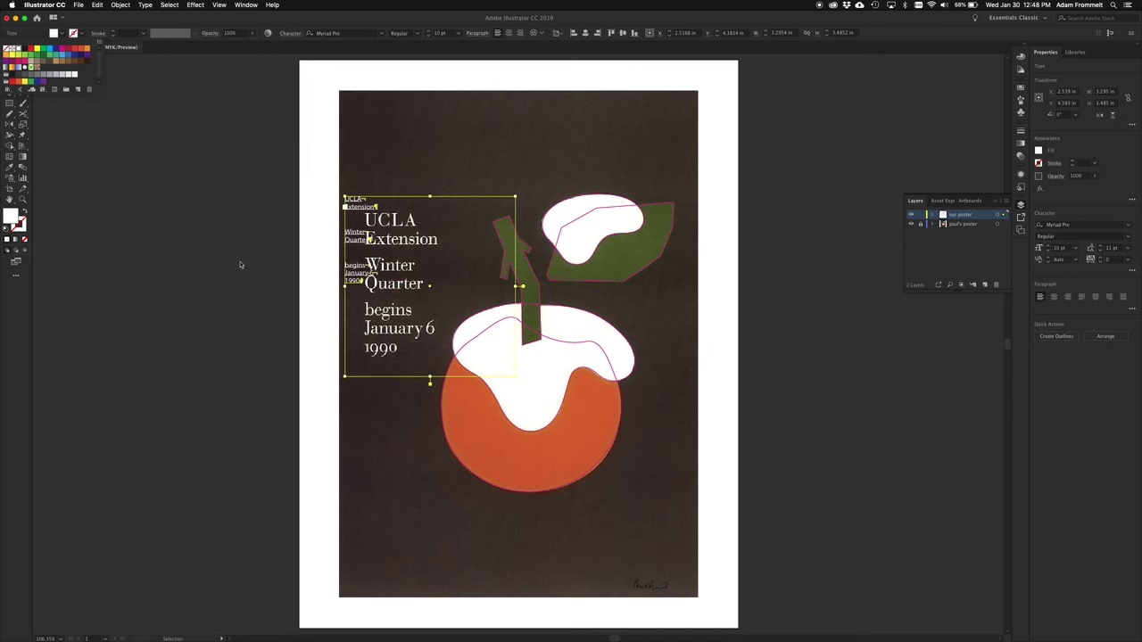
left_click(275, 230)
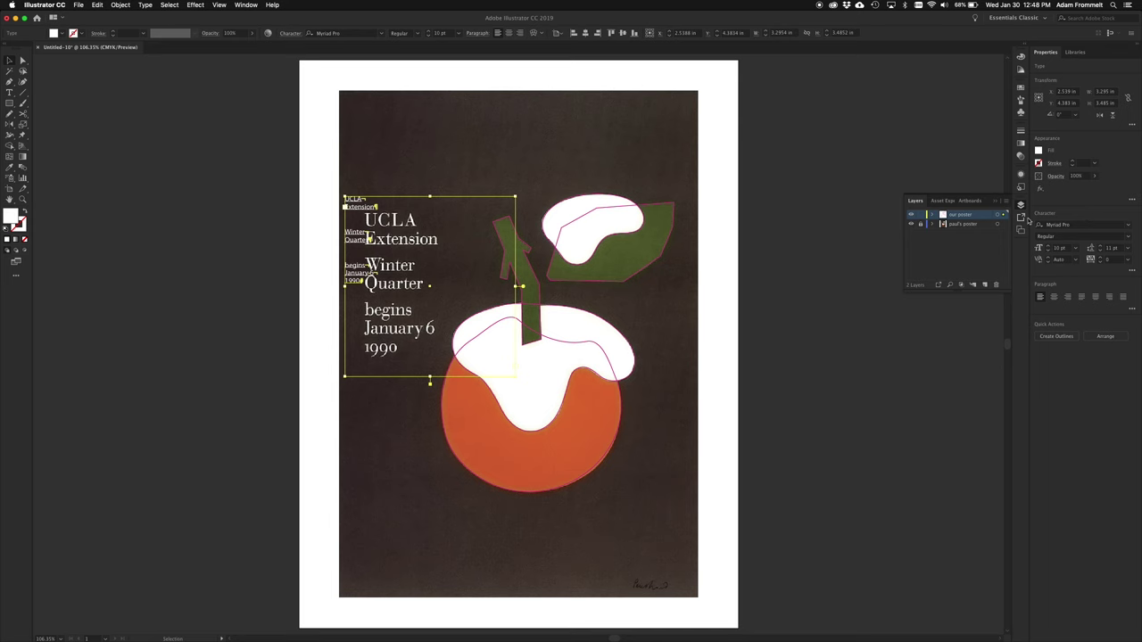
Pick Bodoni 72 Oldstyle Book from the Properties panel font list for the UCLA headline.
left_click(1129, 225)
scroll(1013, 380, "up", 20)
scroll(1013, 381, "up", 15)
scroll(1013, 380, "up", 15)
scroll(1013, 380, "up", 5)
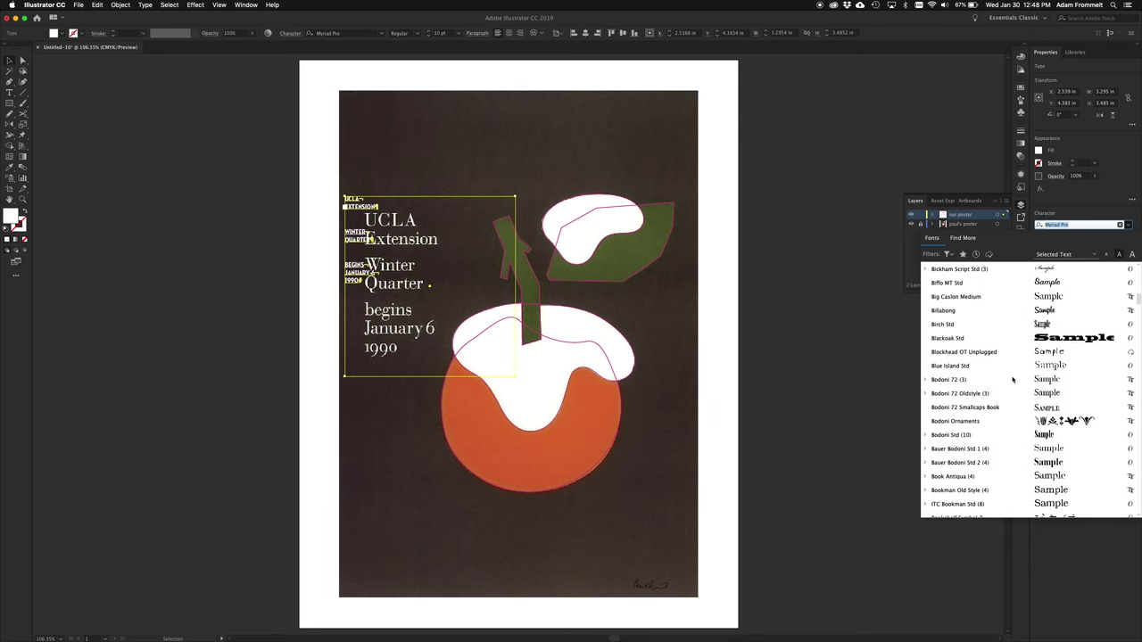
left_click(966, 394)
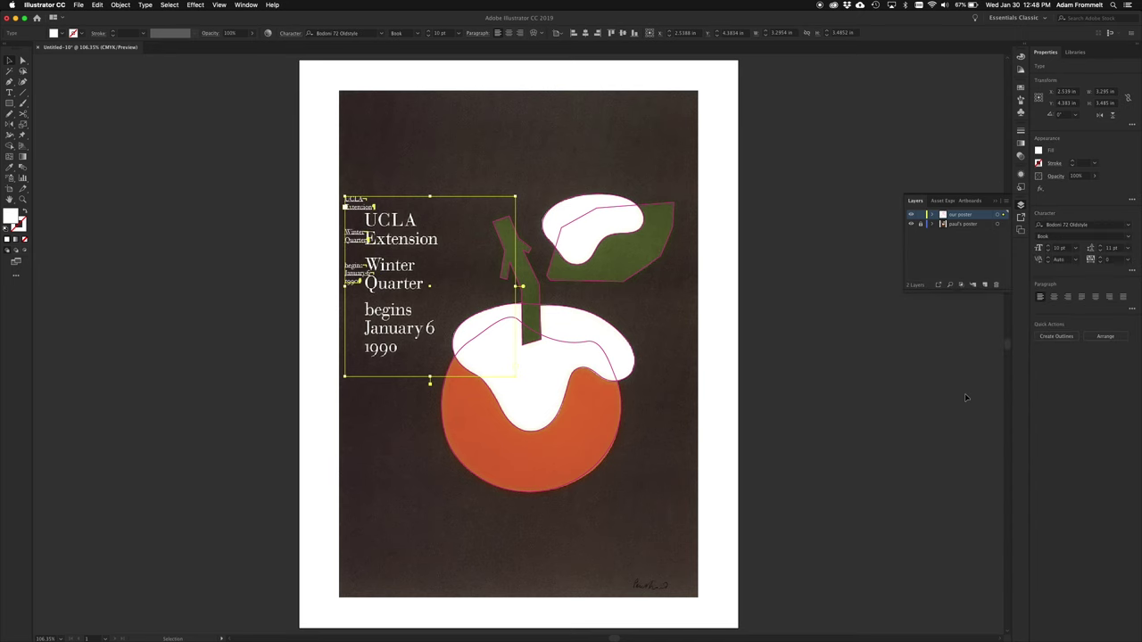
Raise the headline's font size from 10 pt to about 33 pt, then step it back toward 30 pt.
left_click(1049, 248)
left_click(1049, 248)
left_click(1049, 249)
left_click(1050, 248)
left_click(1049, 249)
left_click(1049, 248)
left_click(1050, 248)
left_click(1049, 248)
left_click(1050, 248)
left_click(1049, 249)
left_click(1049, 248)
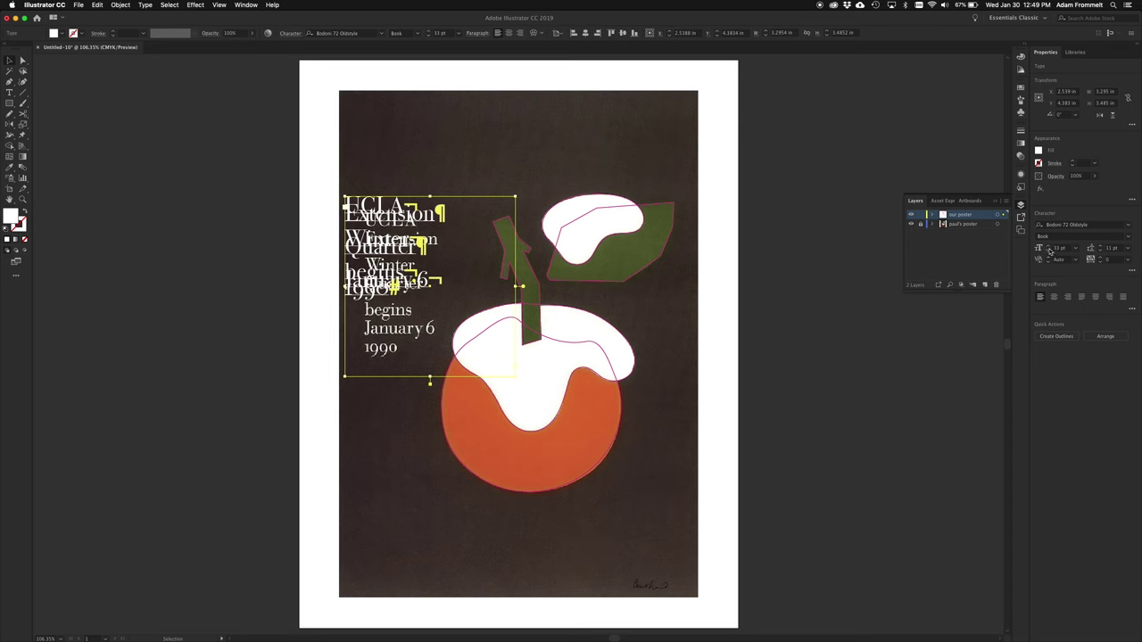
left_click(1048, 253)
left_click(1048, 254)
left_click(1048, 253)
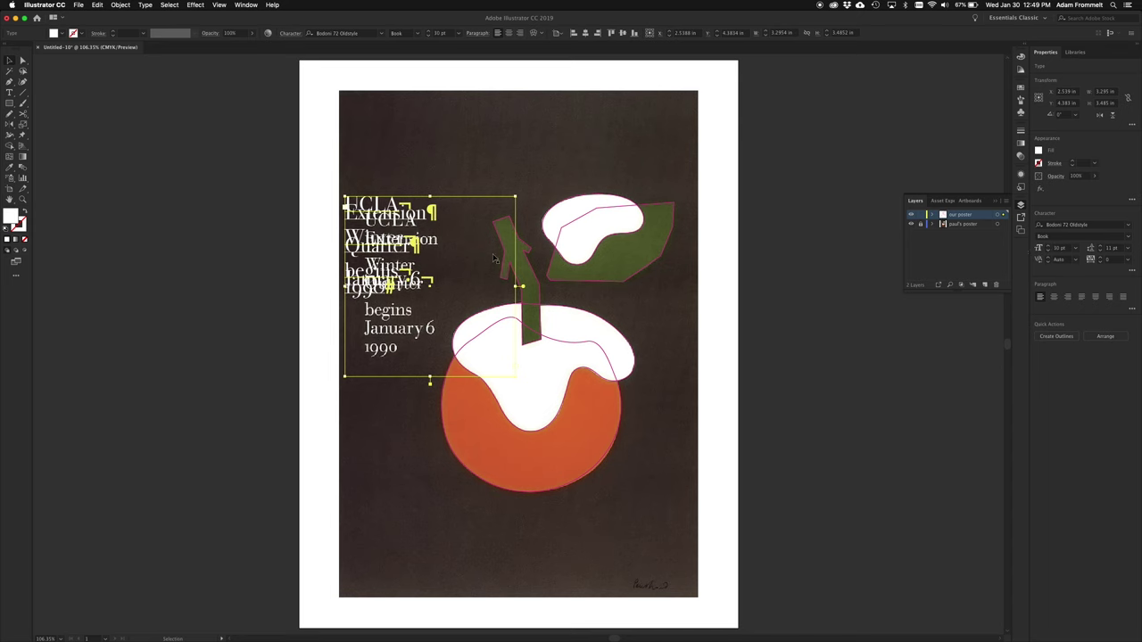
Set the headline to 26 pt and move it up above the orange.
left_click_drag(415, 212, 439, 225)
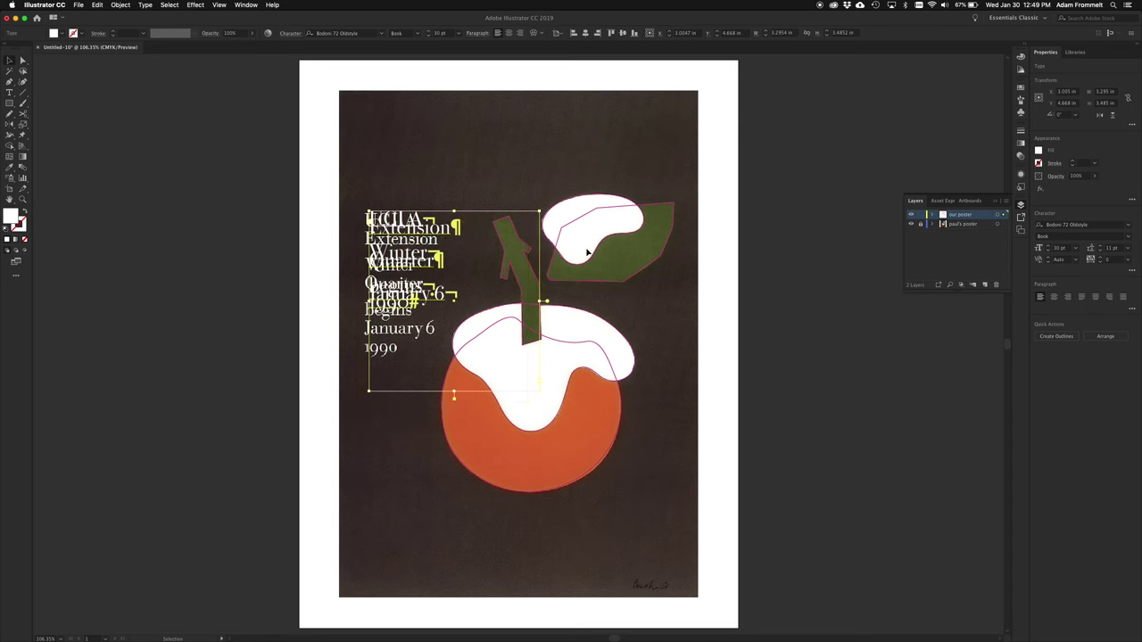
left_click(1049, 251)
left_click(1049, 250)
left_click(1048, 251)
left_click(1049, 251)
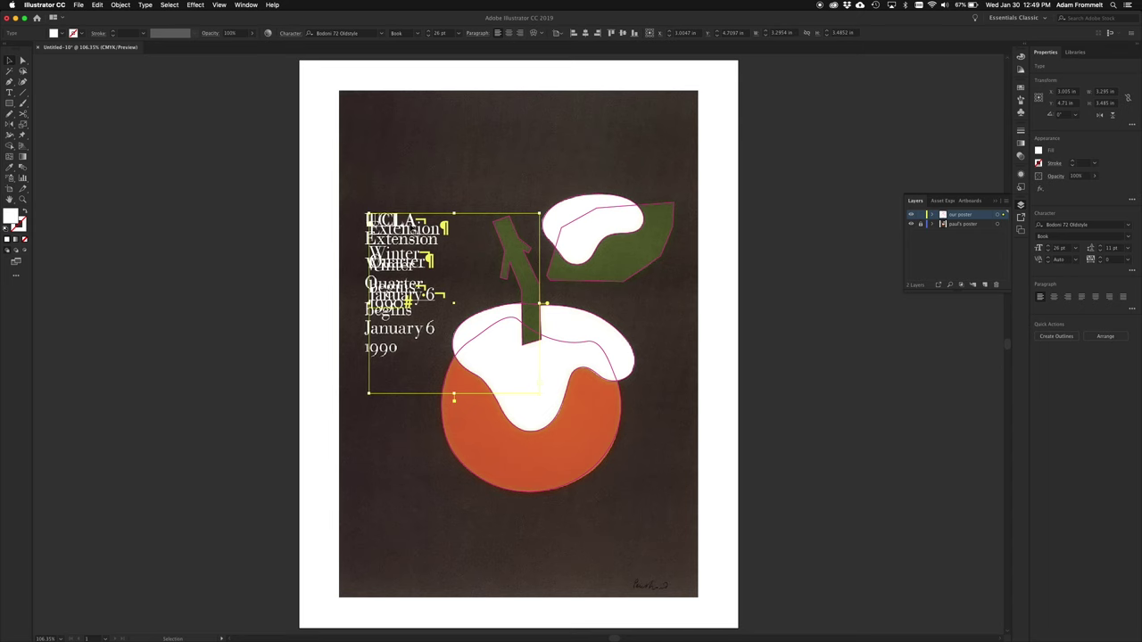
left_click_drag(414, 223, 494, 135)
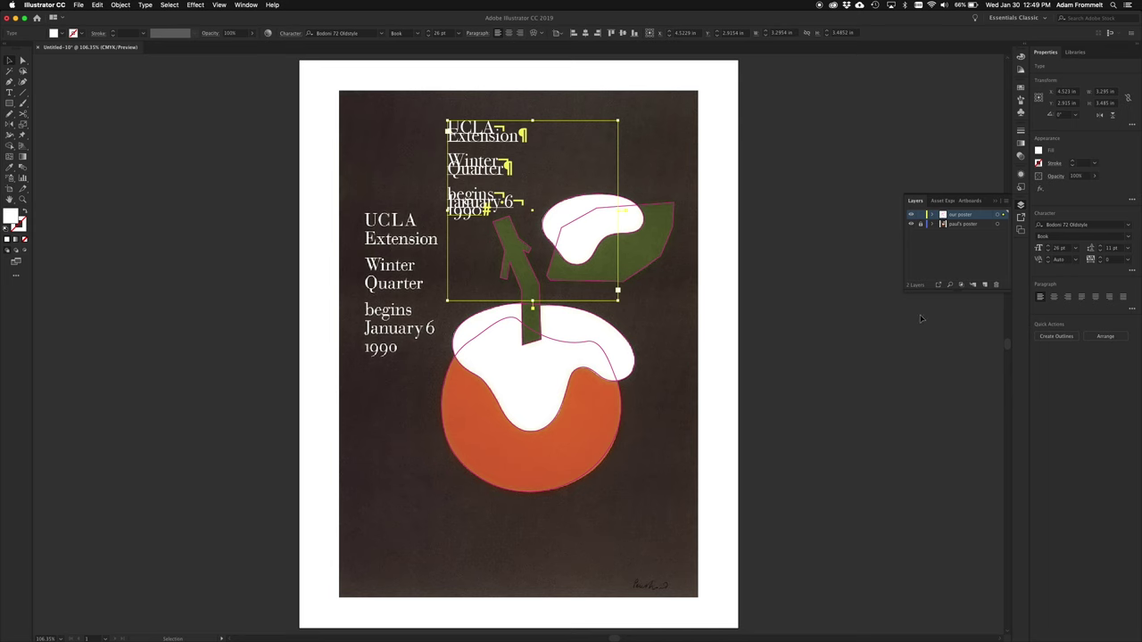
Increase the headline's leading to 25 pt.
left_click(1101, 247)
left_click(1102, 247)
left_click(1103, 249)
left_click(1103, 248)
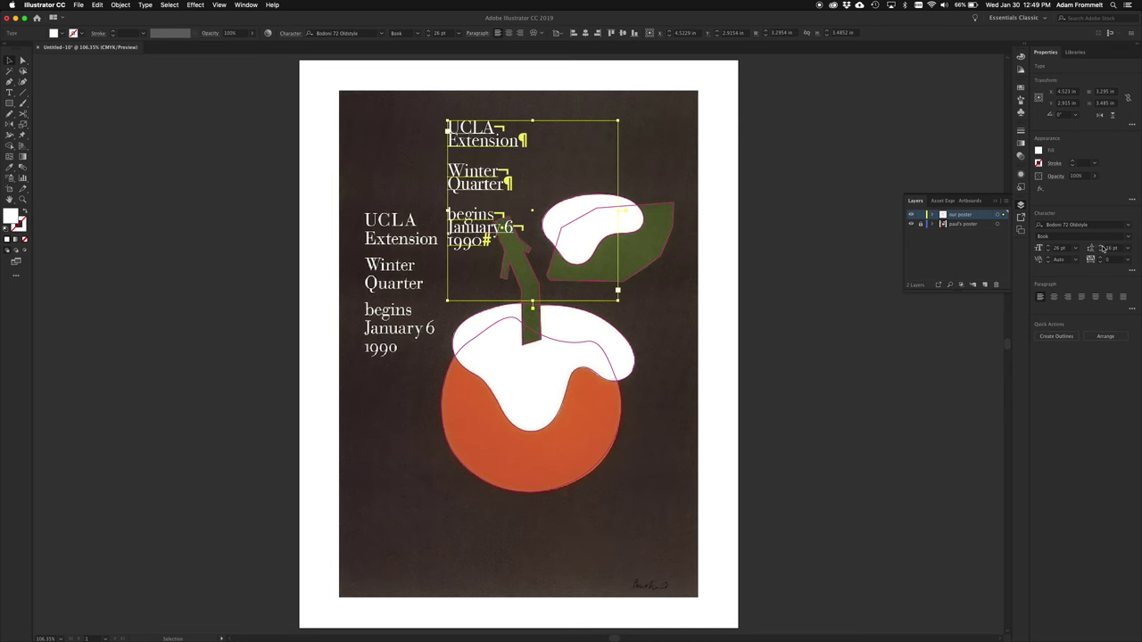
left_click(1103, 248)
left_click(1103, 249)
left_click(1103, 248)
left_click(1103, 248)
left_click(1104, 248)
left_click(1104, 248)
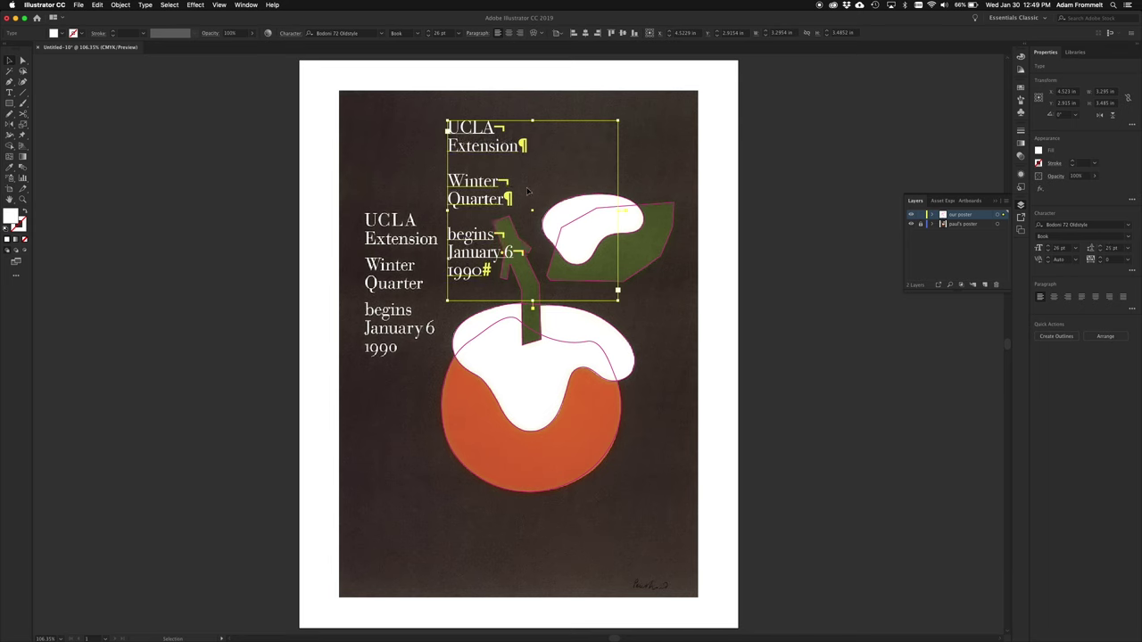
Reposition the headline back over the poster's original lettering, slightly offset right.
left_click_drag(472, 198, 427, 275)
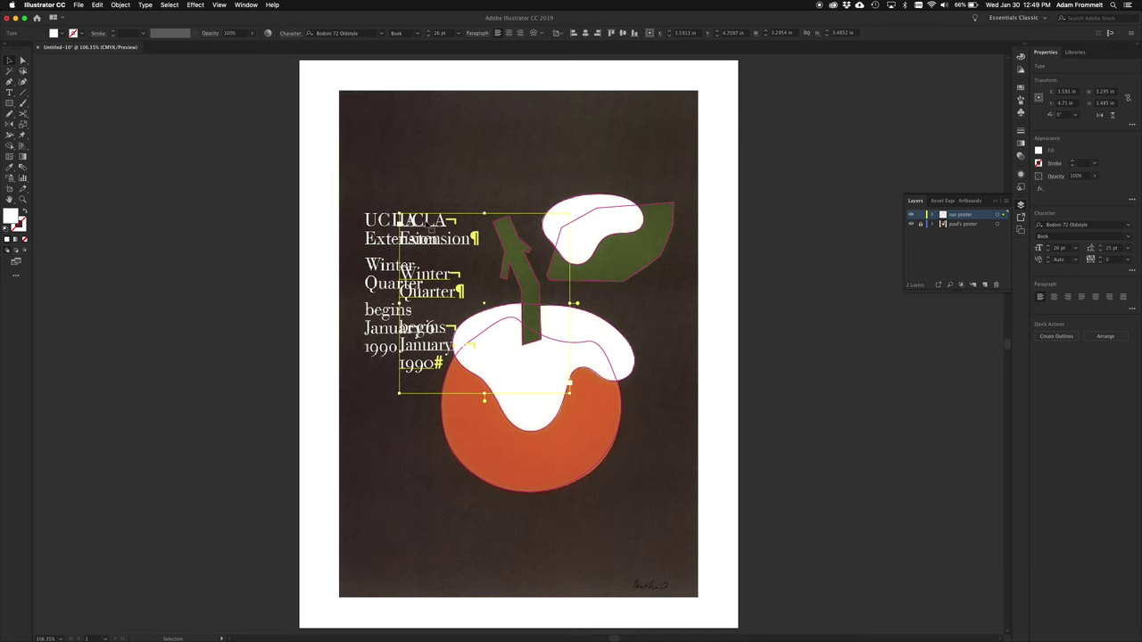
left_click_drag(400, 218, 467, 130)
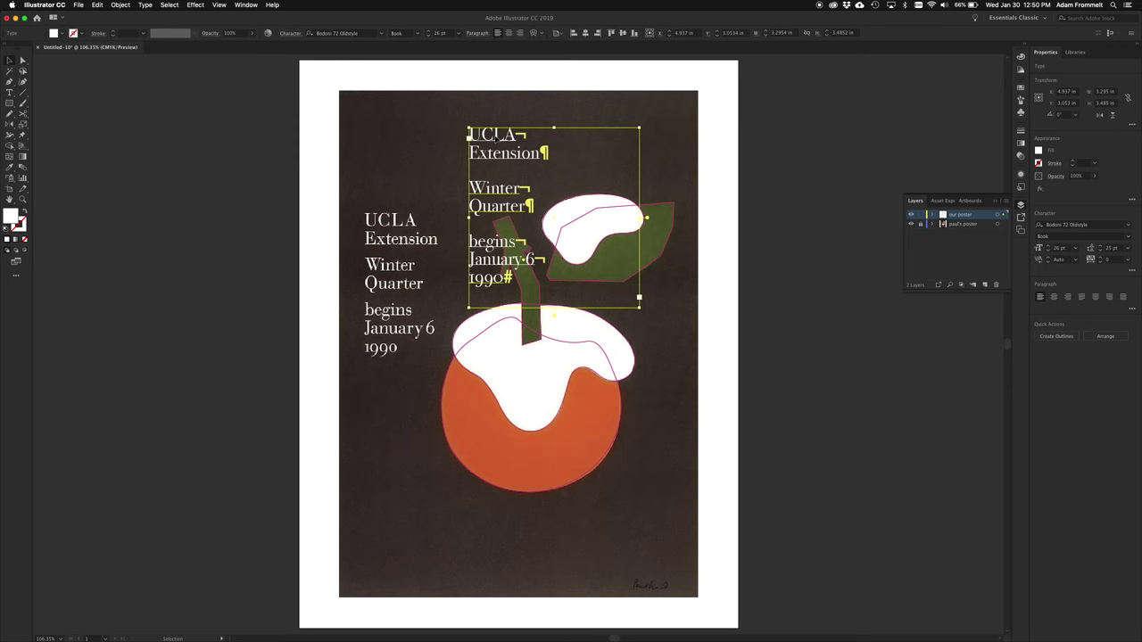
left_click_drag(491, 156, 409, 241)
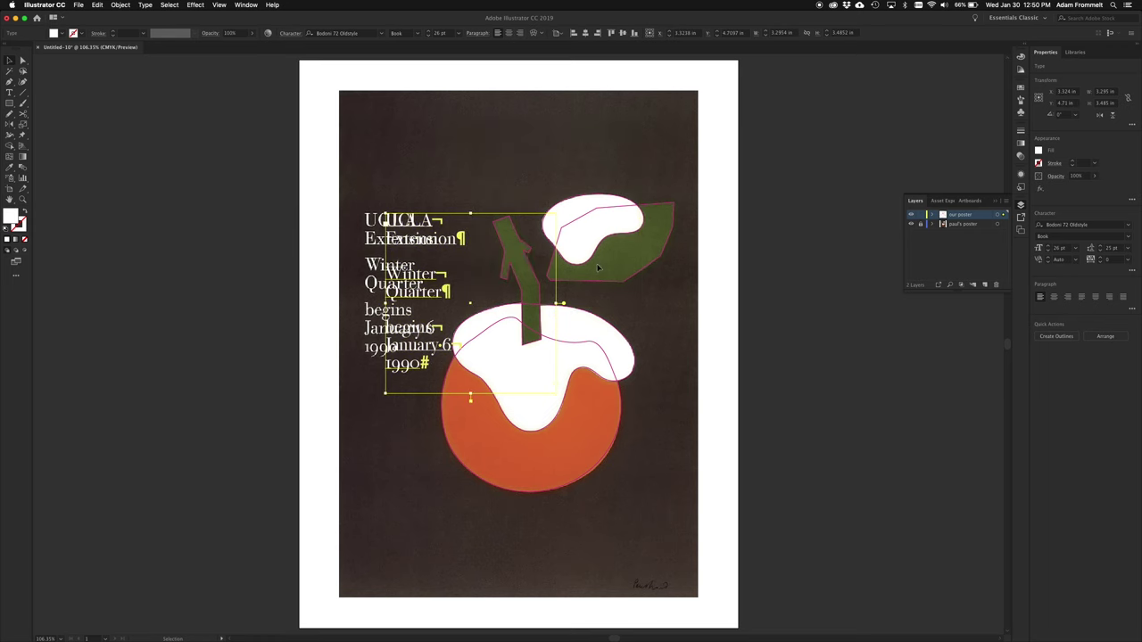
Set the Paragraph panel's Space After value to 12 pt, after briefly zeroing it.
left_click(1132, 310)
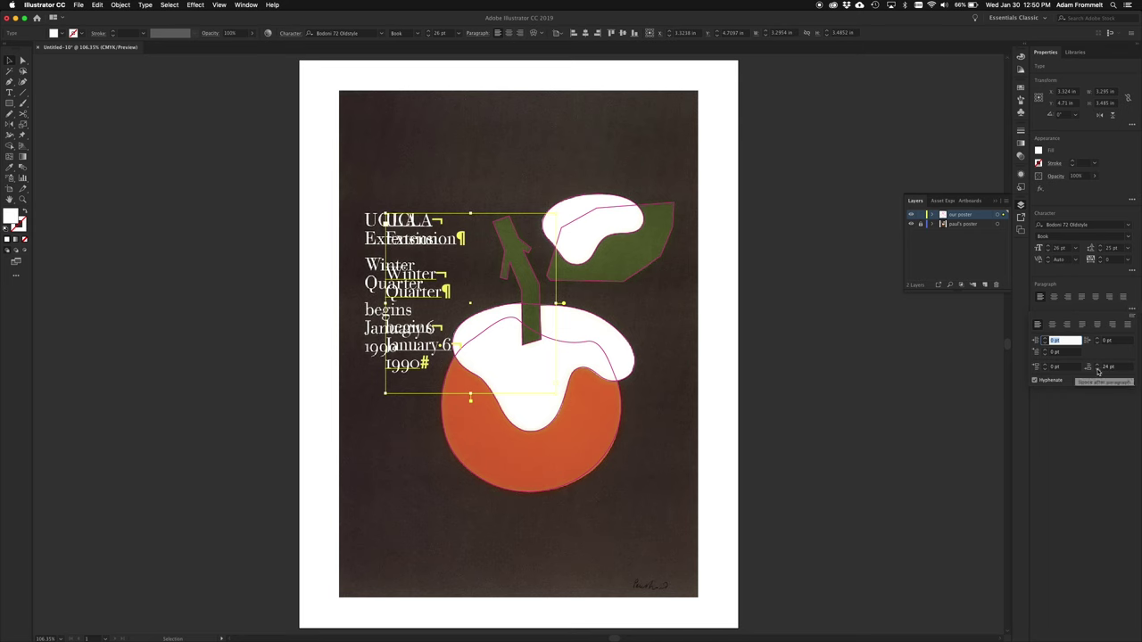
left_click(1098, 370)
left_click(1108, 368)
type("0")
key("Return")
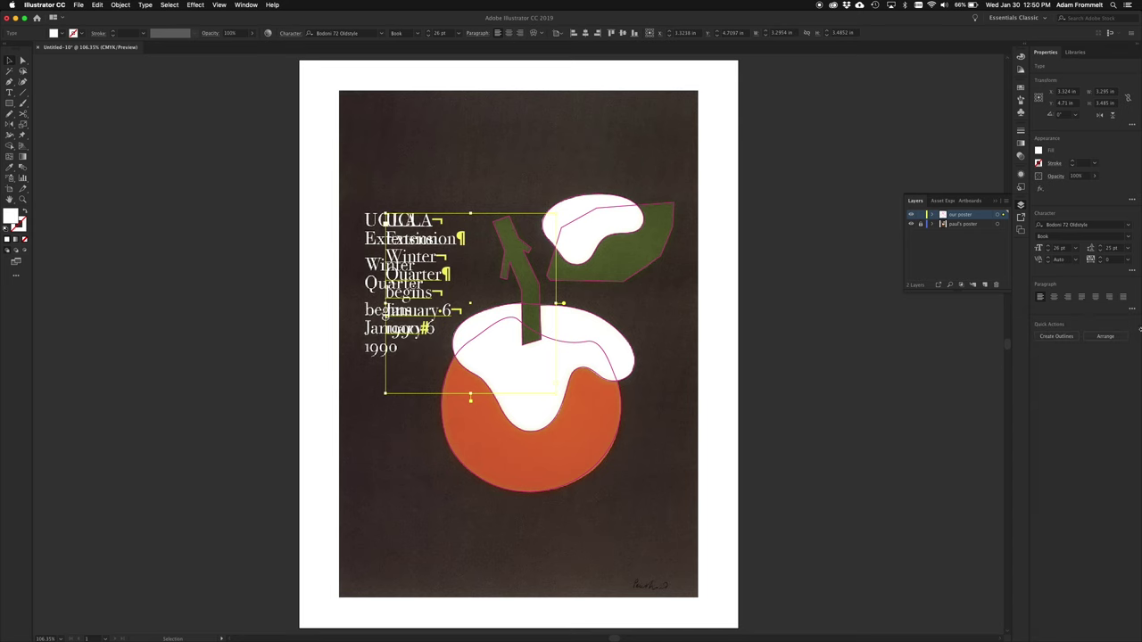
left_click(1133, 310)
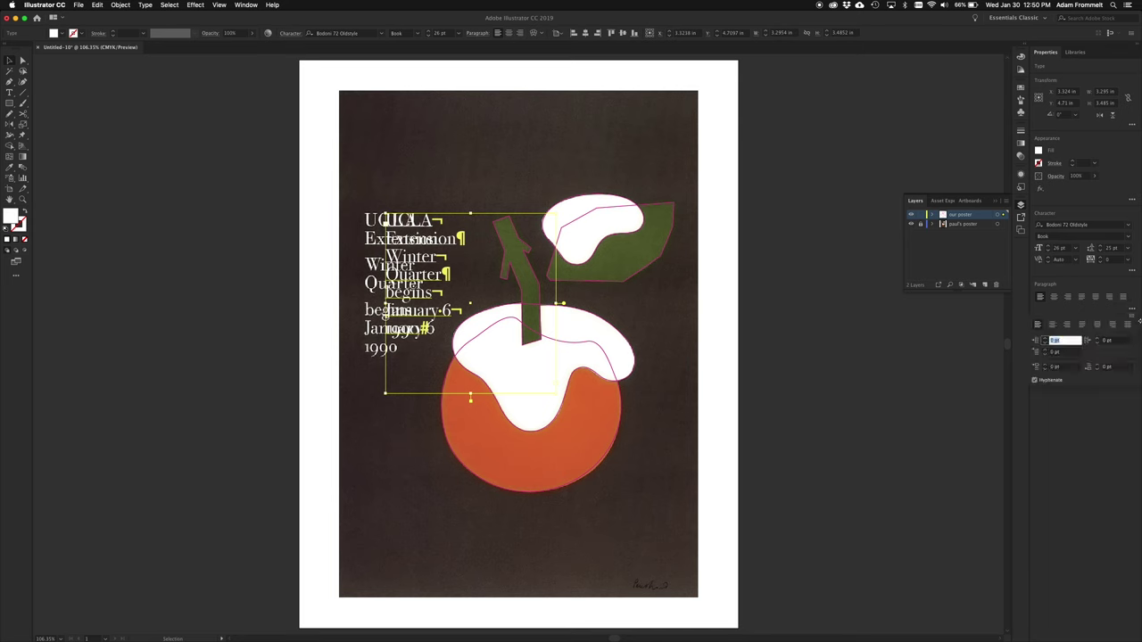
left_click(1099, 367)
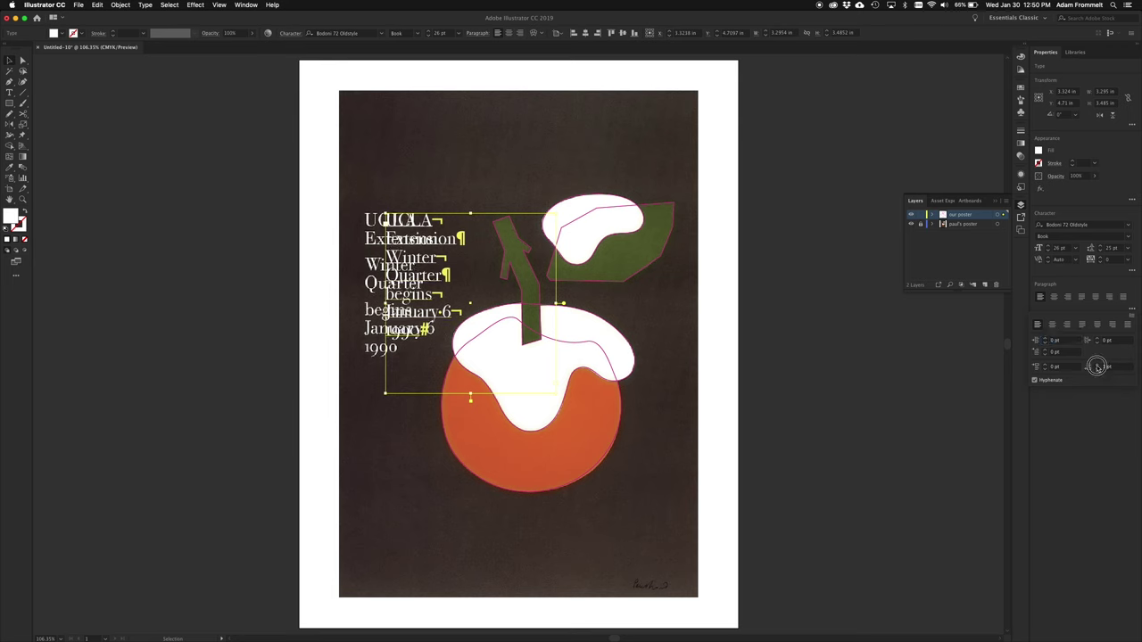
left_click(1098, 368)
left_click(1099, 368)
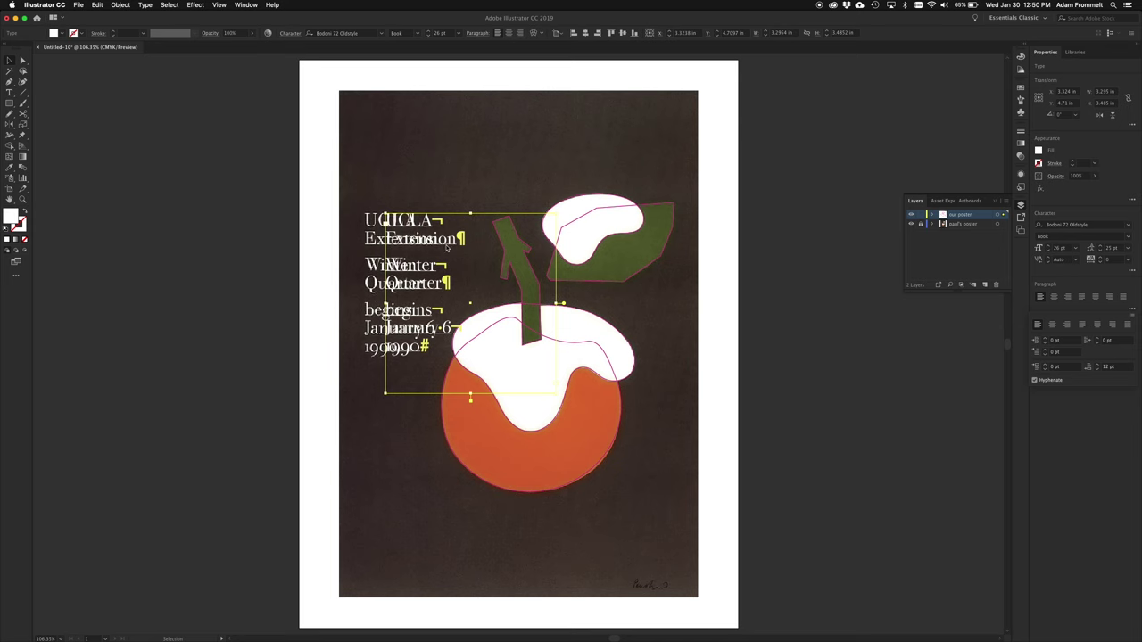
Shift the headline left over the original lettering, make its frame narrower and taller, and move it down.
key("Escape")
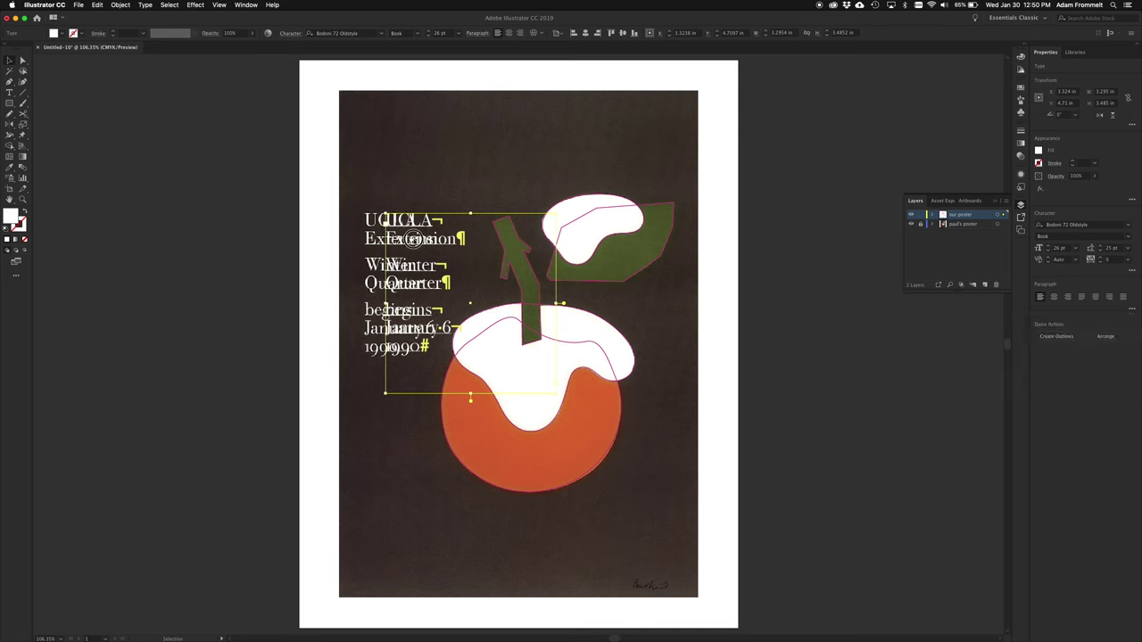
left_click_drag(443, 250, 416, 240)
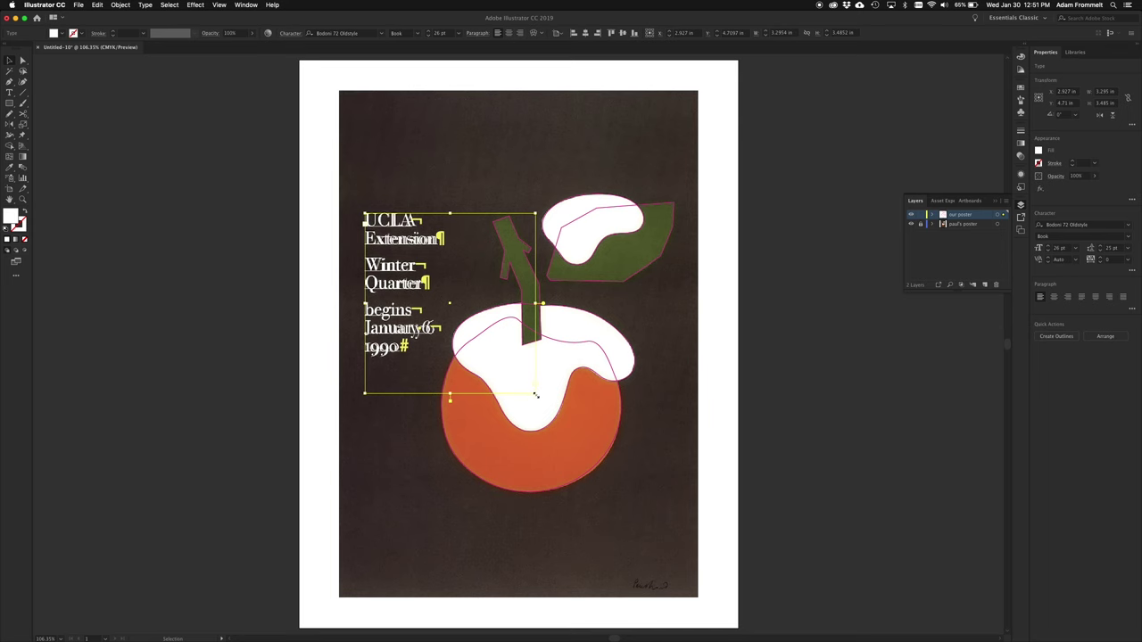
left_click_drag(536, 394, 497, 407)
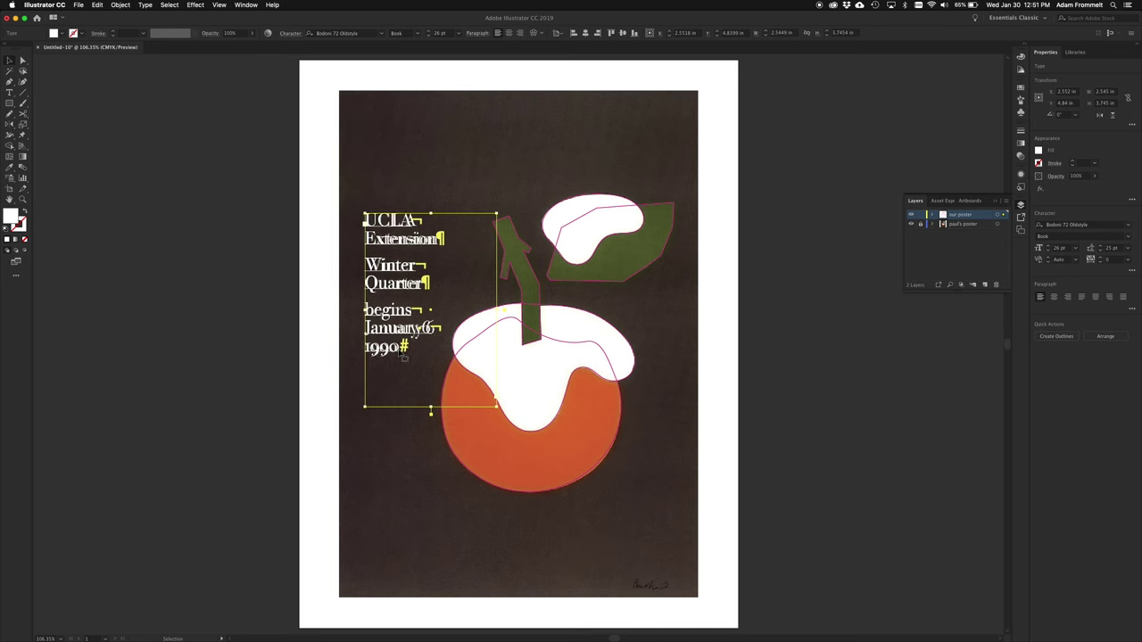
left_click_drag(413, 337, 398, 396)
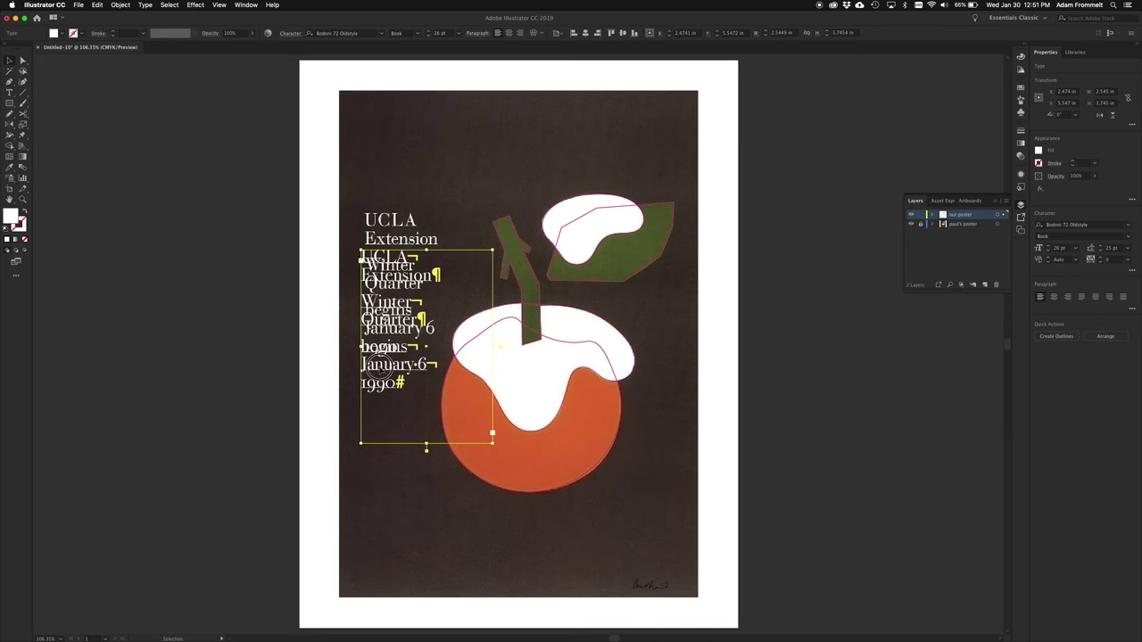
Move the text frame up and resize it until the headline wraps into its original three line groups.
left_click_drag(382, 368, 381, 330)
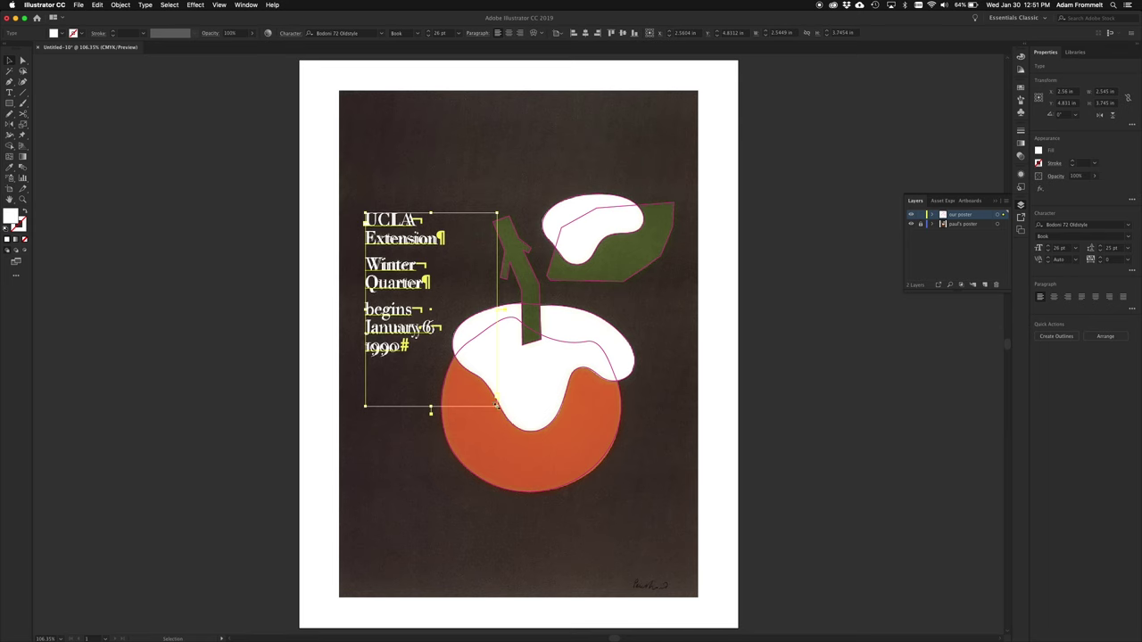
left_click_drag(496, 404, 496, 404)
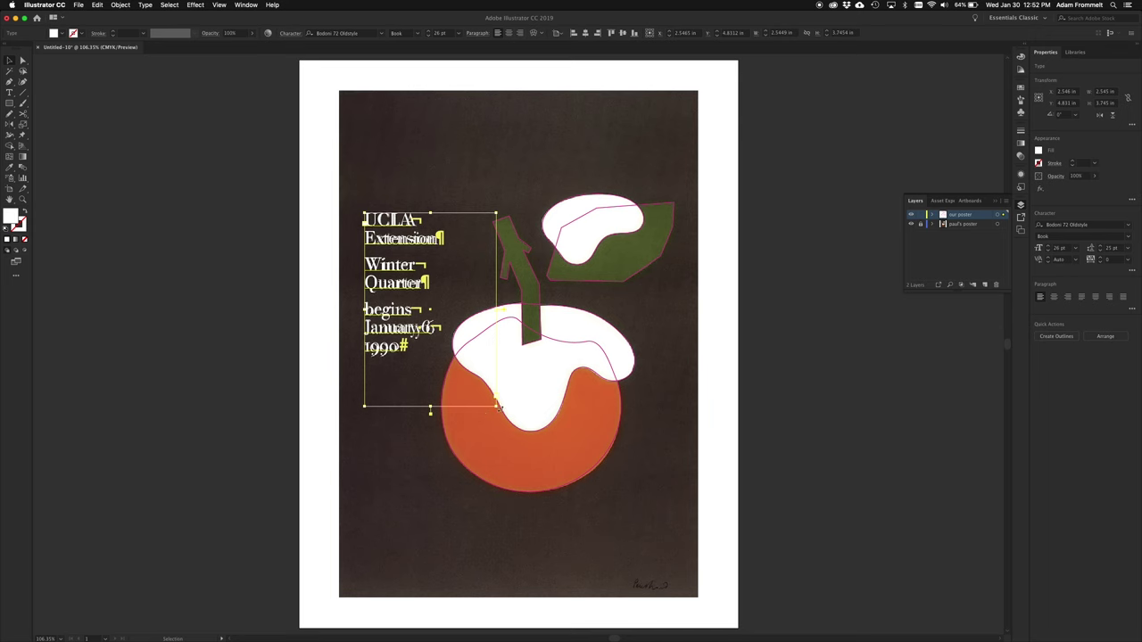
left_click_drag(495, 403, 417, 340)
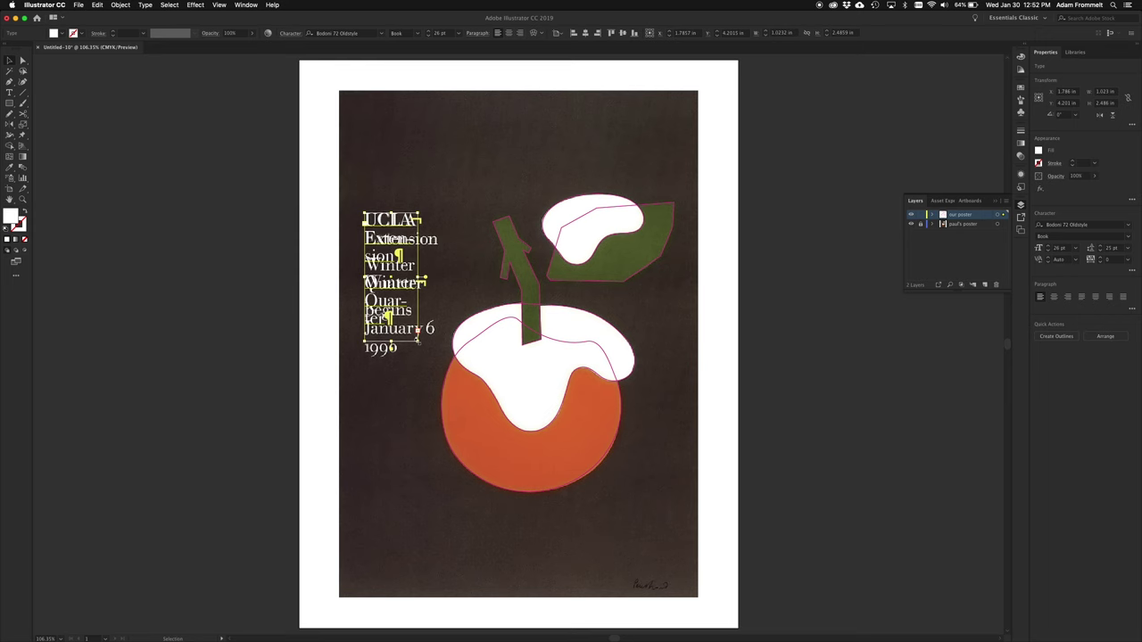
left_click_drag(417, 338, 444, 359)
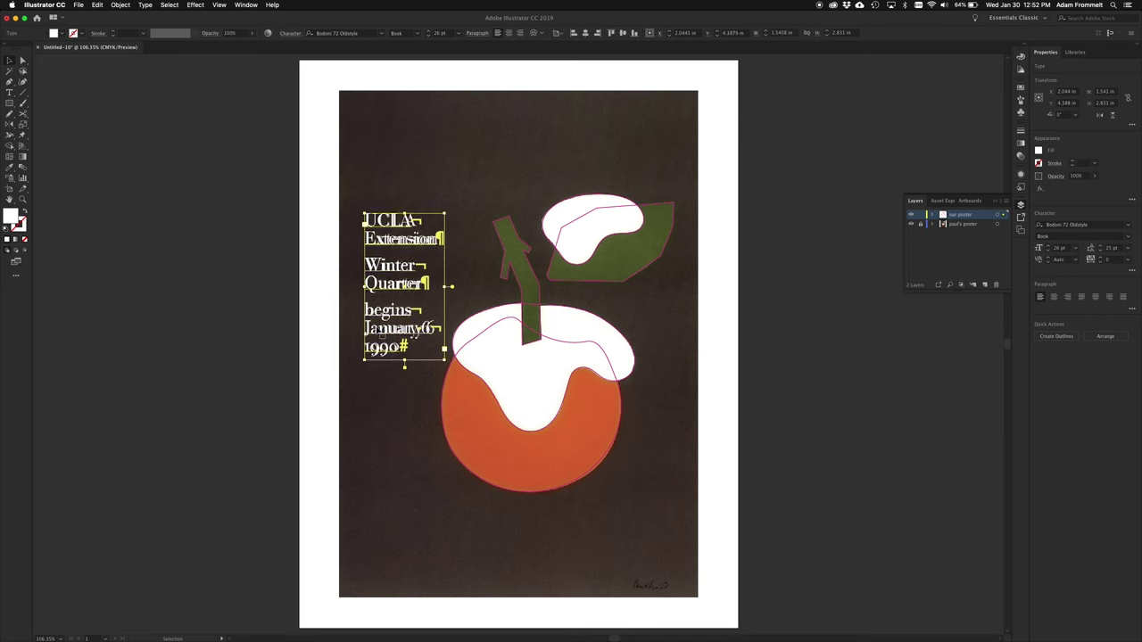
left_click_drag(382, 336, 382, 336)
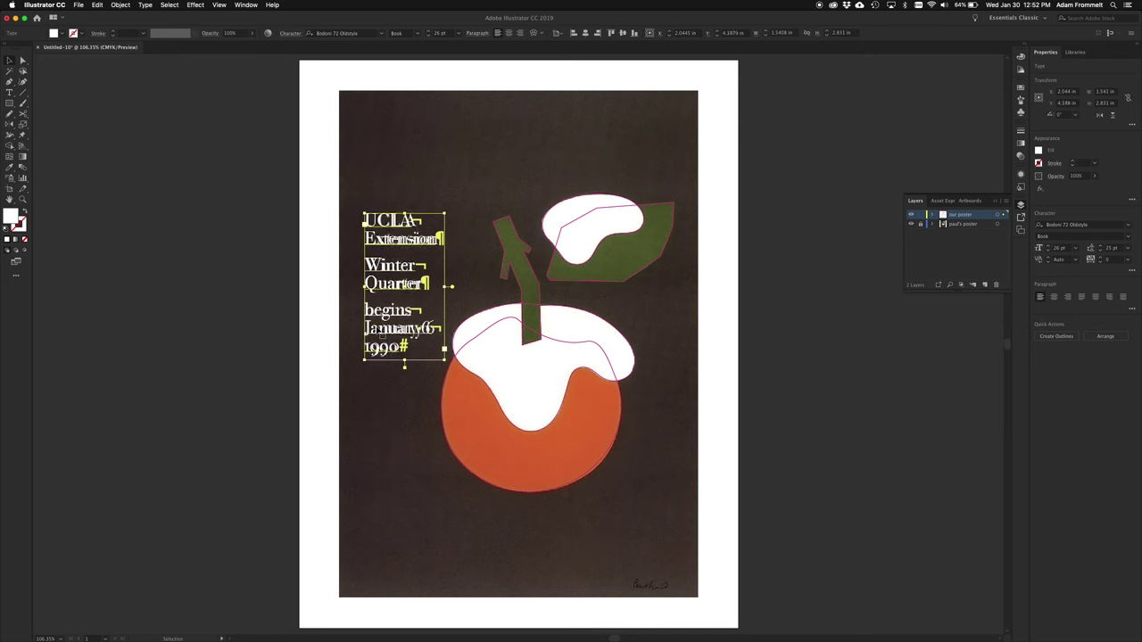
Draw a thin rectangular bar on the pasteboard beside the poster.
left_click(797, 323)
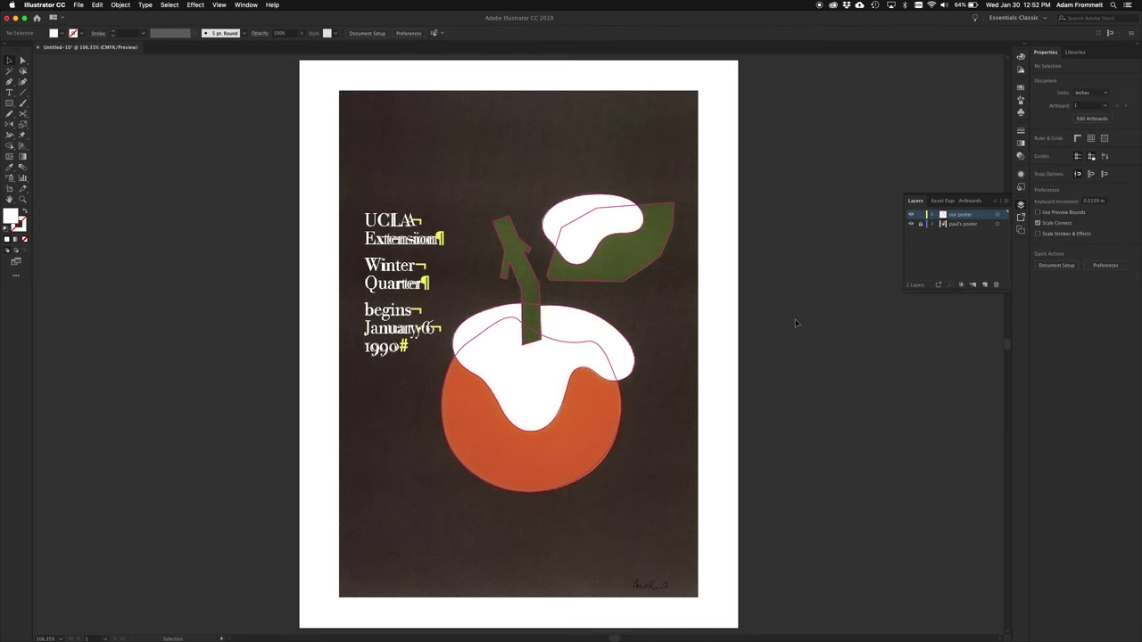
key("m")
left_click_drag(160, 204, 258, 223)
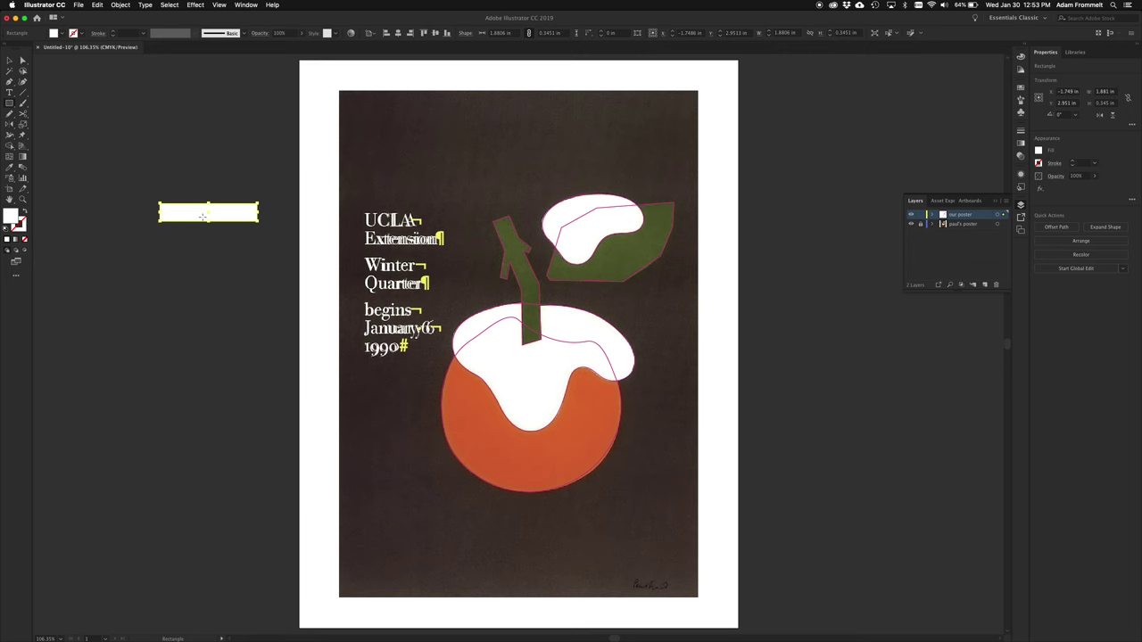
Copy the bar straight down and repeat twice to make four evenly spaced bars.
key("v")
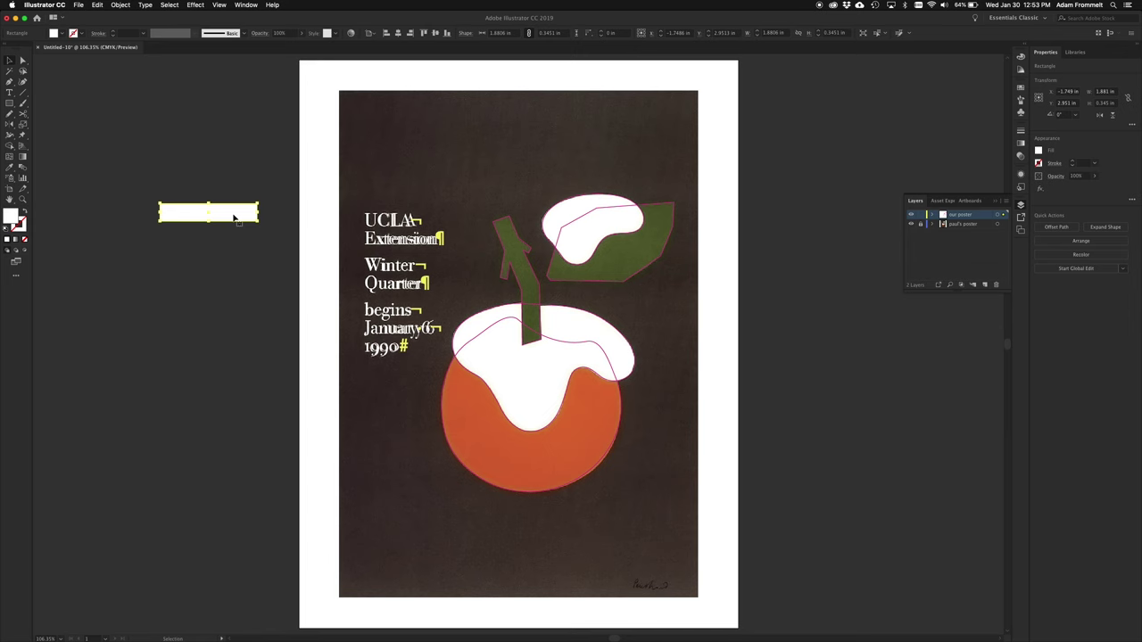
left_click_drag(235, 216, 232, 239)
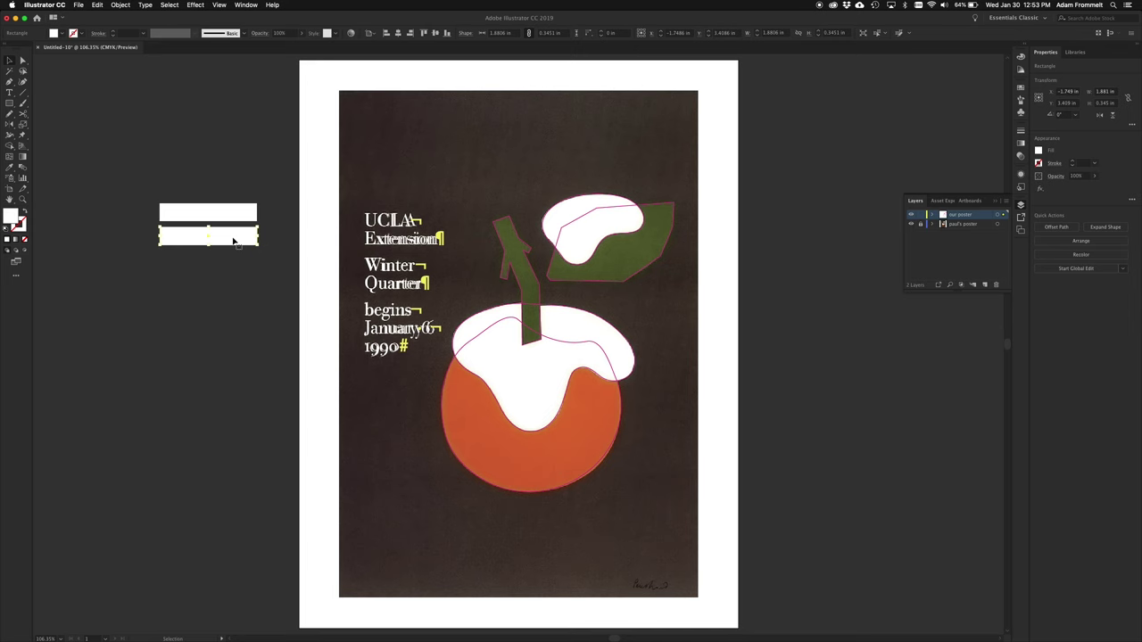
key("super+d")
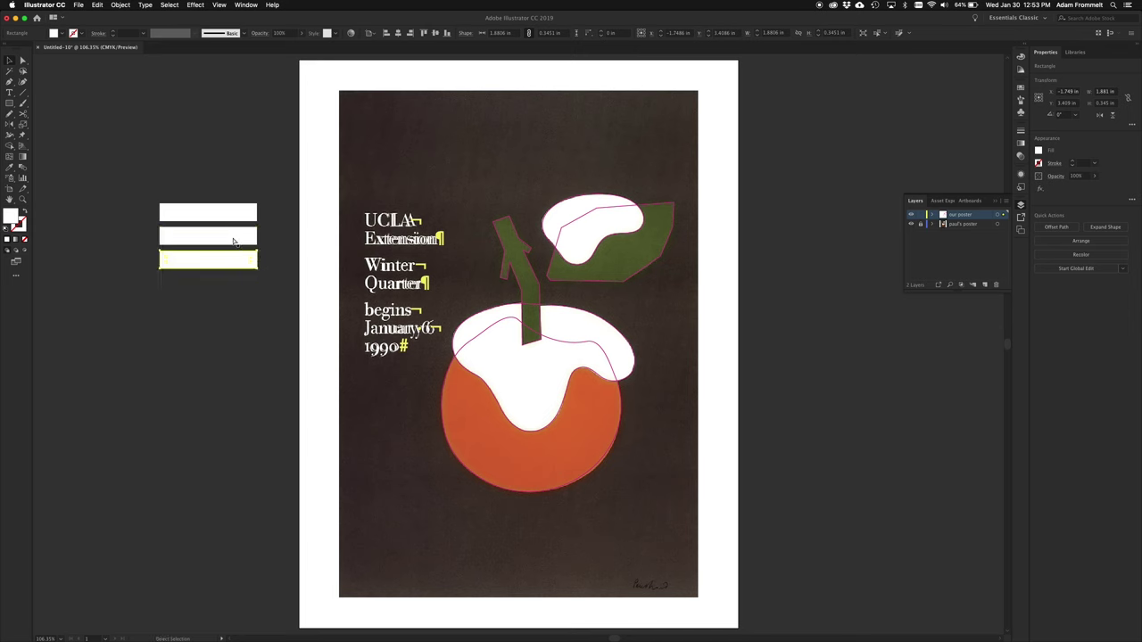
key("super+d")
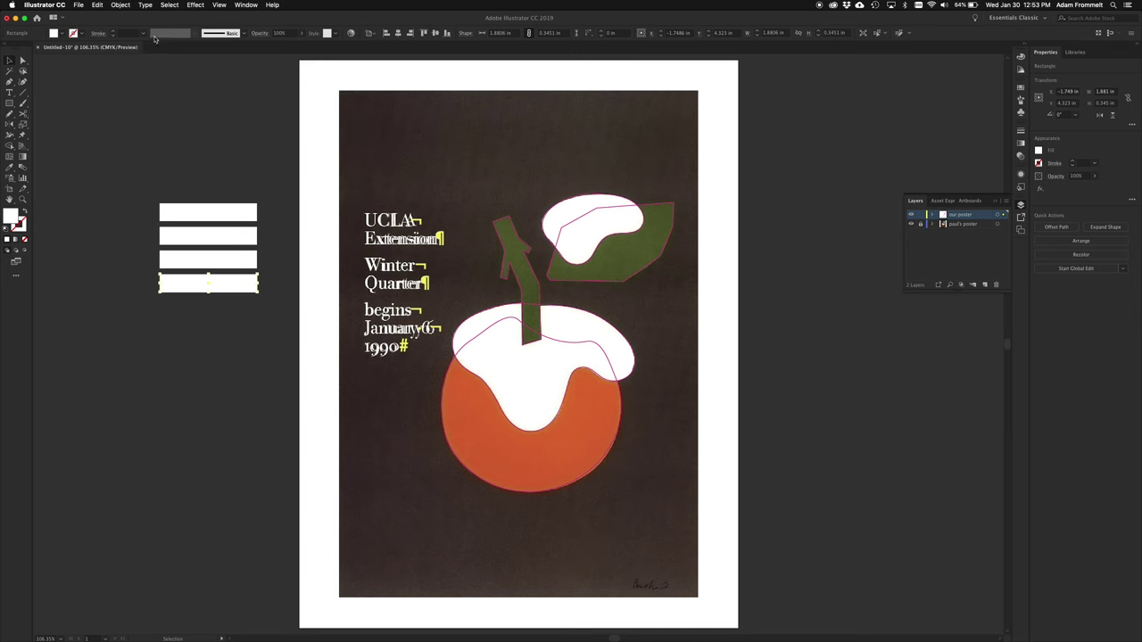
left_click(121, 6)
mouse_move(120, 15)
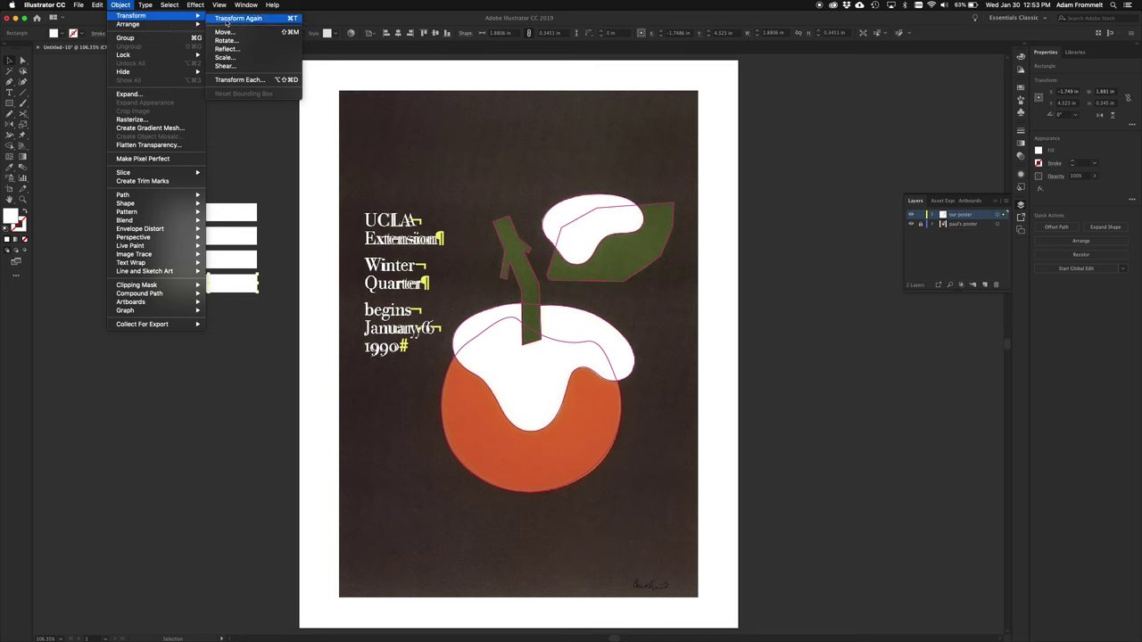
left_click(226, 130)
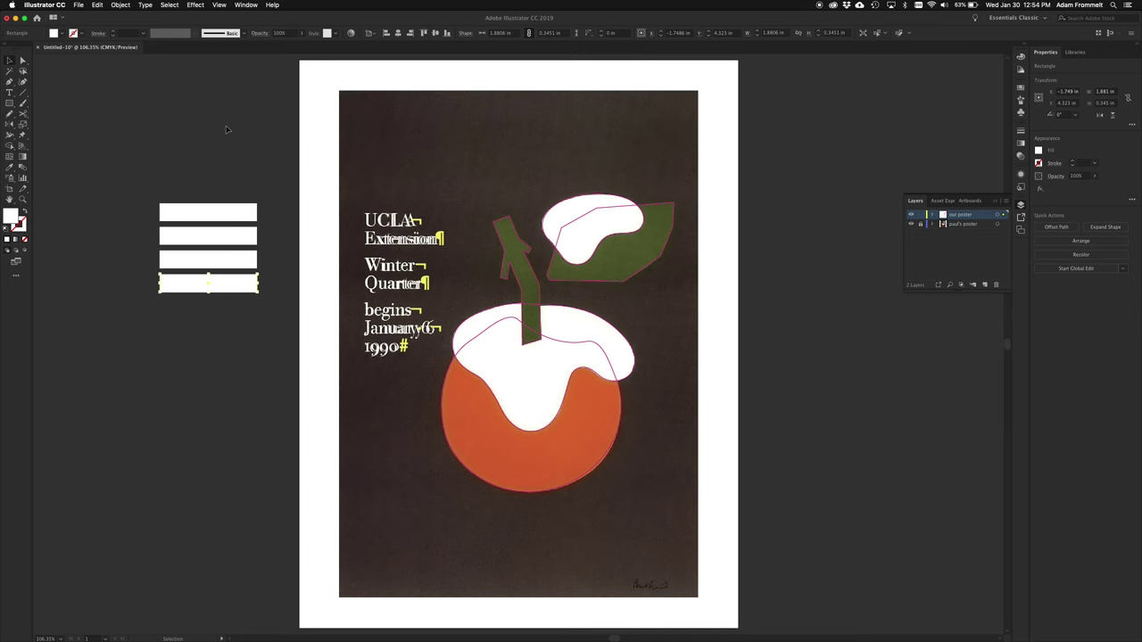
Fill the top bar with off-white F9F5EF using the Color Picker.
left_click(232, 212)
left_click(1021, 87)
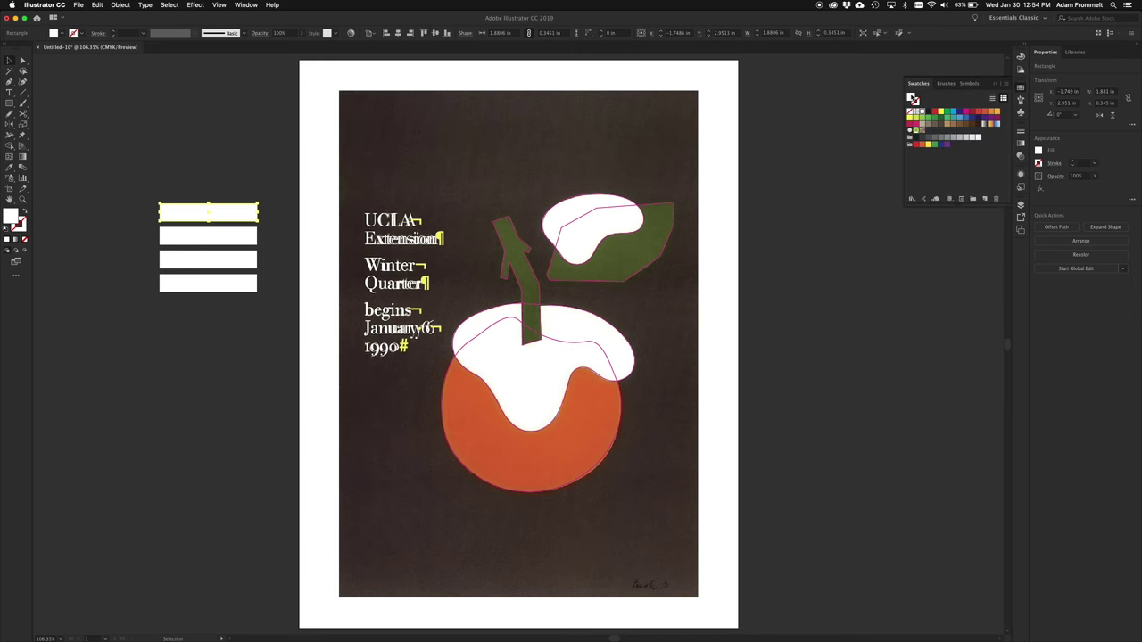
double_click(912, 99)
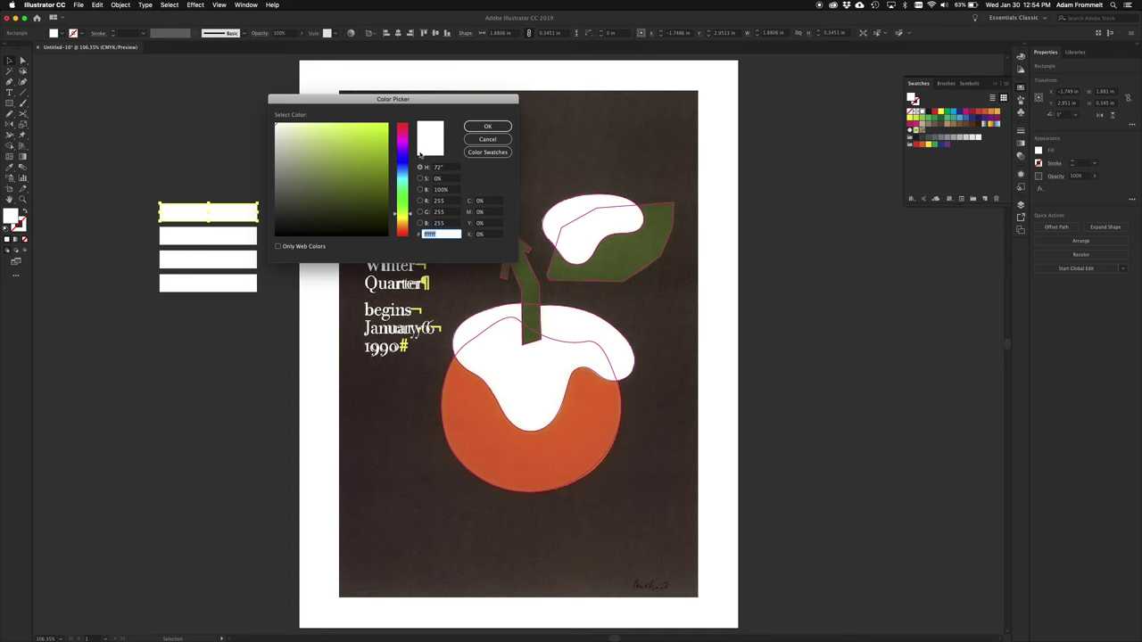
left_click(403, 222)
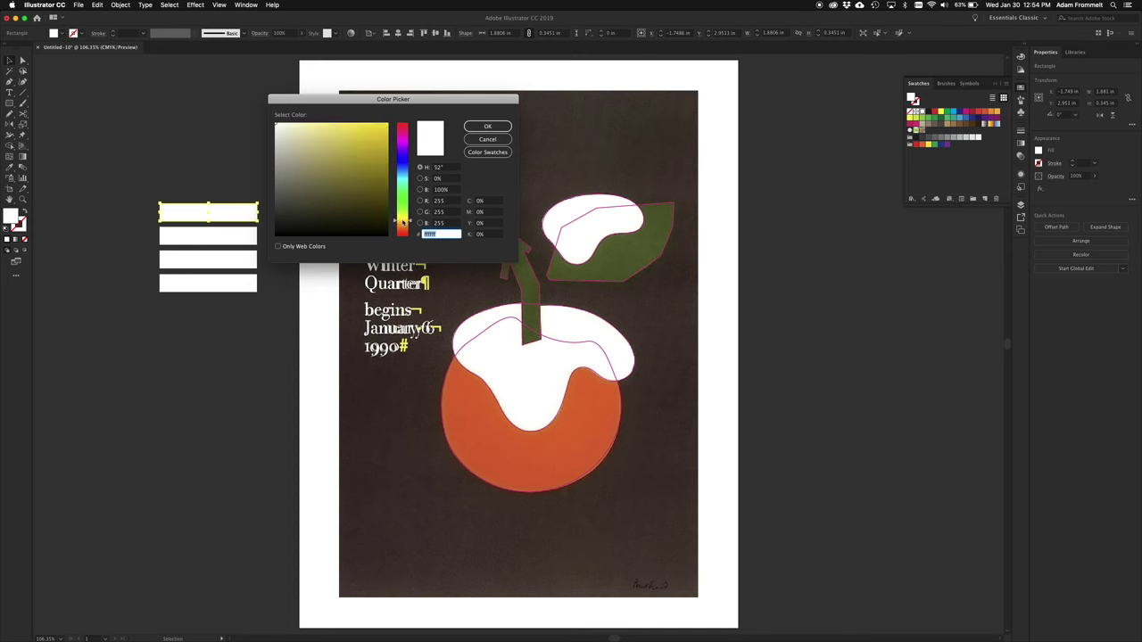
left_click_drag(403, 226, 403, 228)
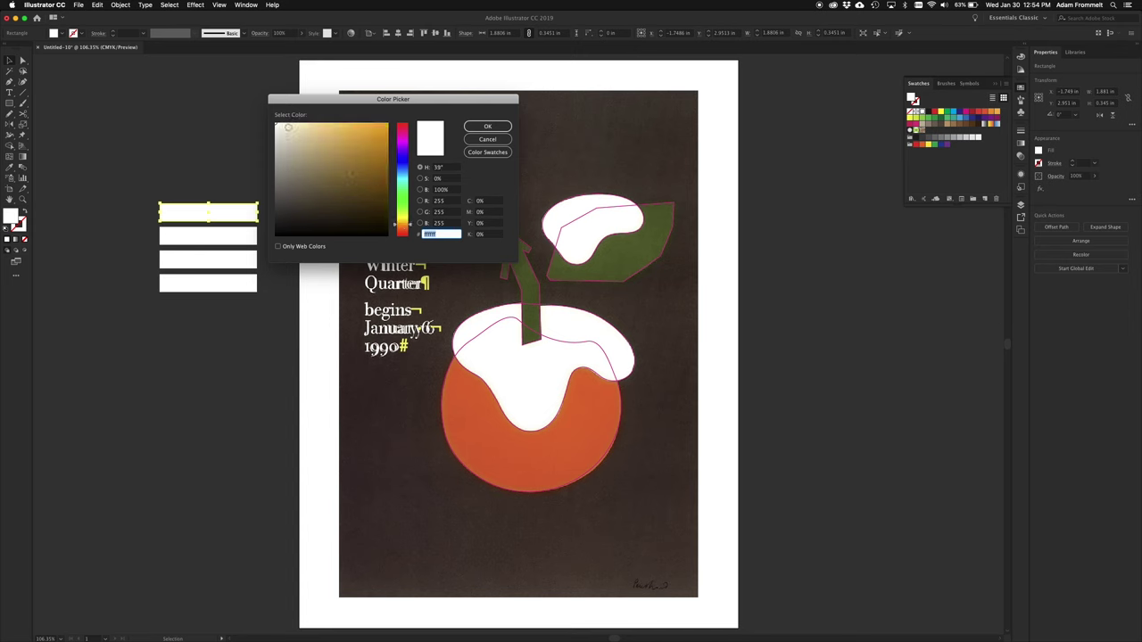
left_click(276, 126)
left_click_drag(277, 125, 278, 125)
left_click(279, 125)
left_click(483, 125)
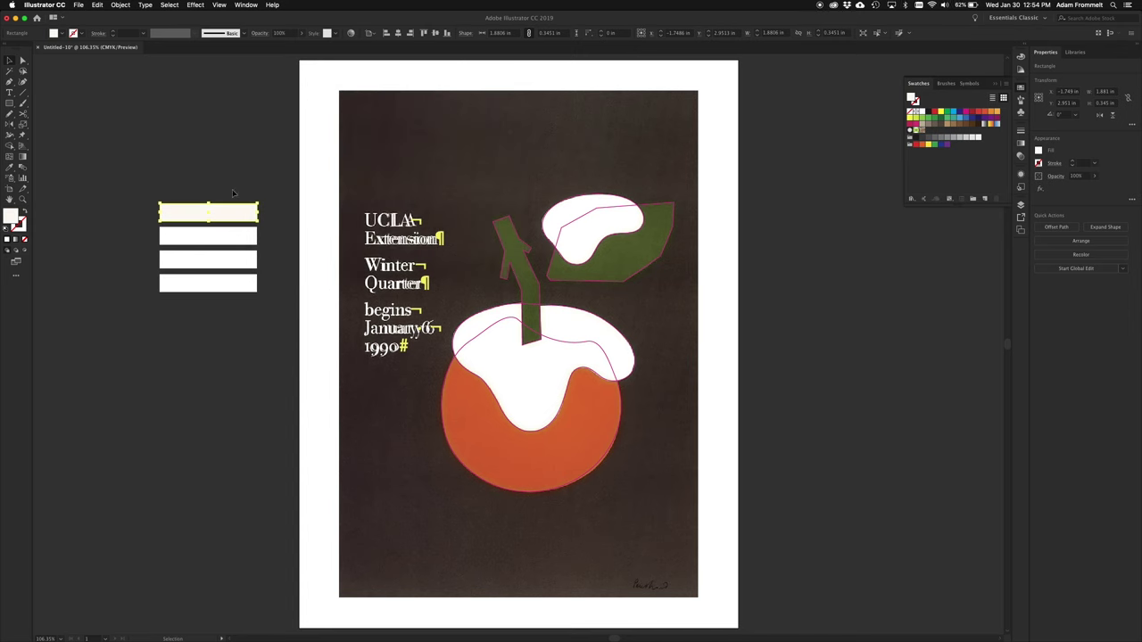
left_click(237, 239)
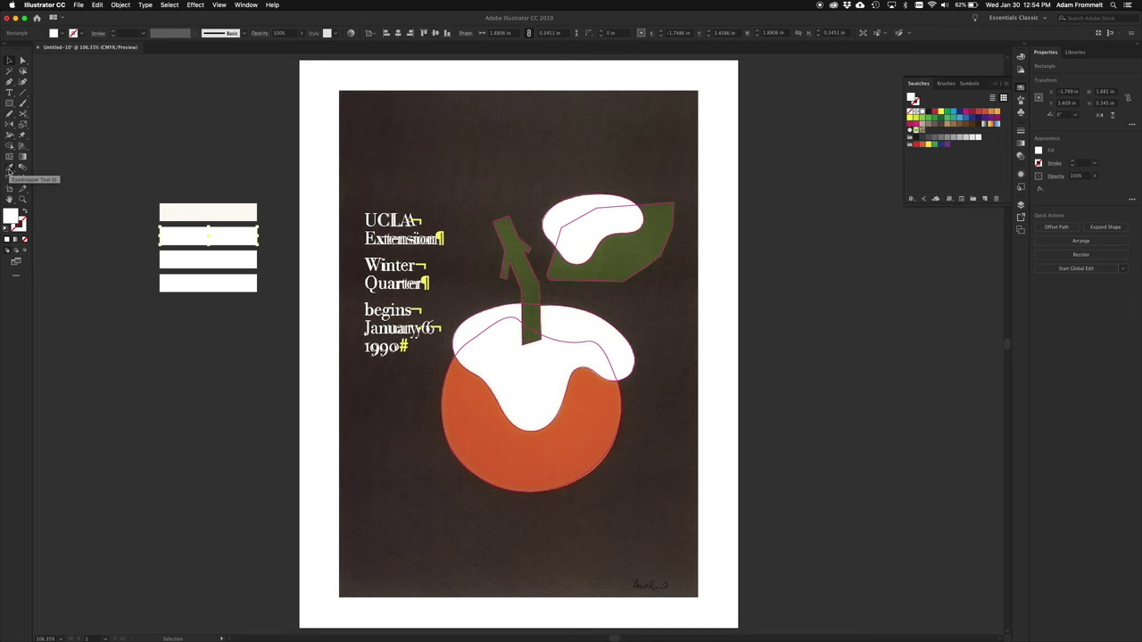
Fill the second bar with the fruit's orange using the Eyedropper.
left_click(9, 170)
left_click(542, 453)
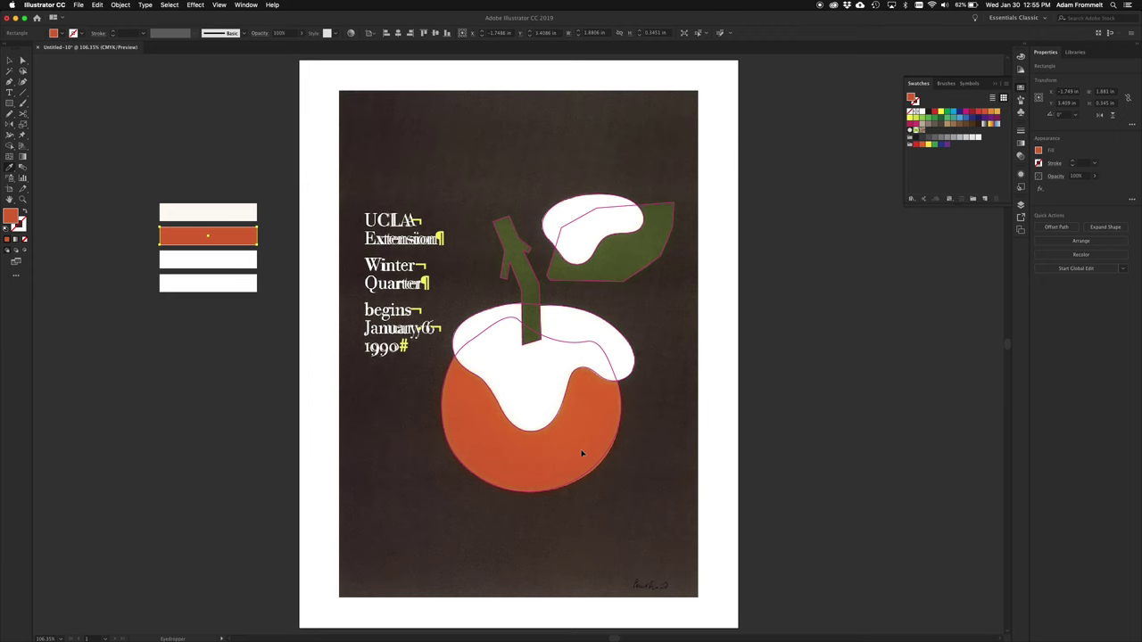
Zoom in on the fruit's edge and re-sample its orange into the second bar.
key("super+equal")
key("super+equal")
key("super+equal")
key("super+equal")
key("super+equal")
key("super+equal")
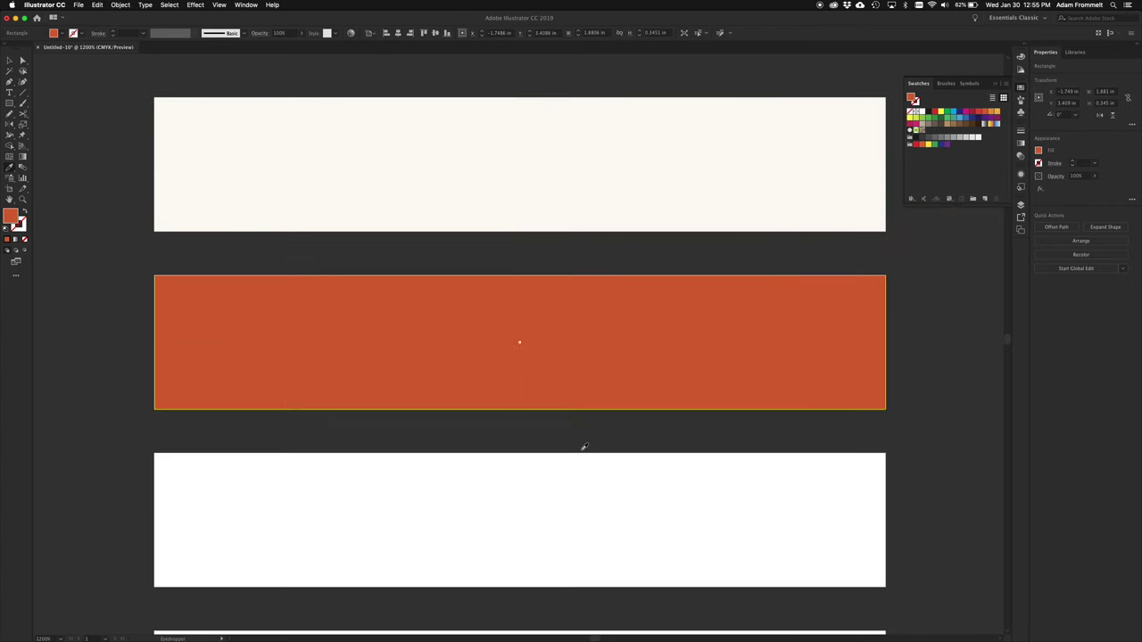
key("super+equal")
scroll(724, 510, "down", 10)
scroll(541, 339, "right", 10)
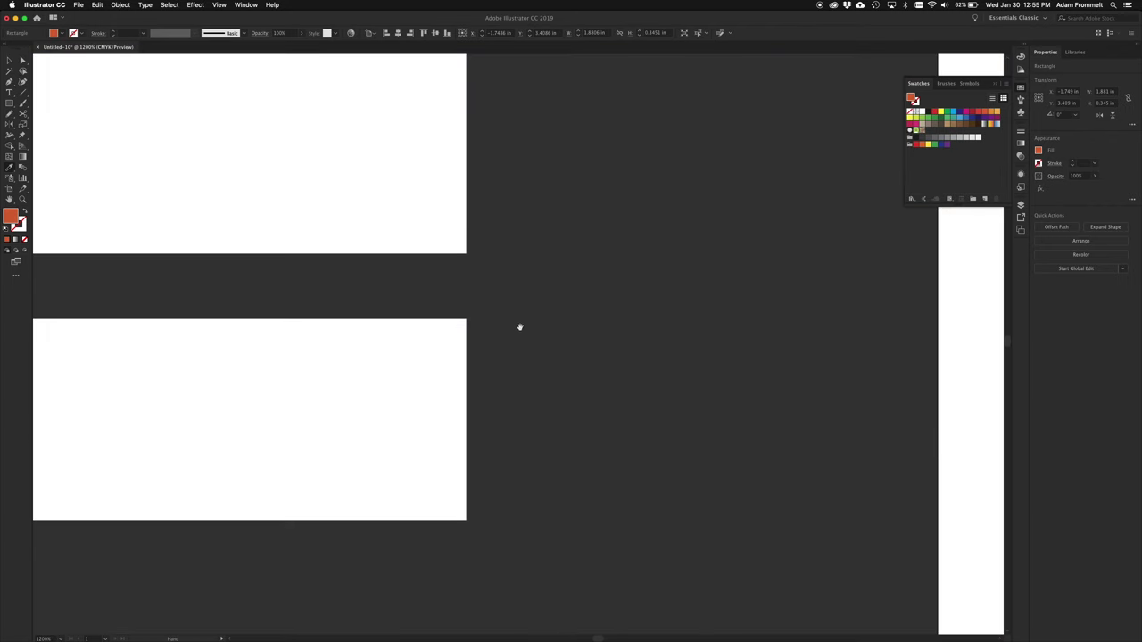
scroll(369, 252, "right", 10)
left_click_drag(619, 411, 129, 146)
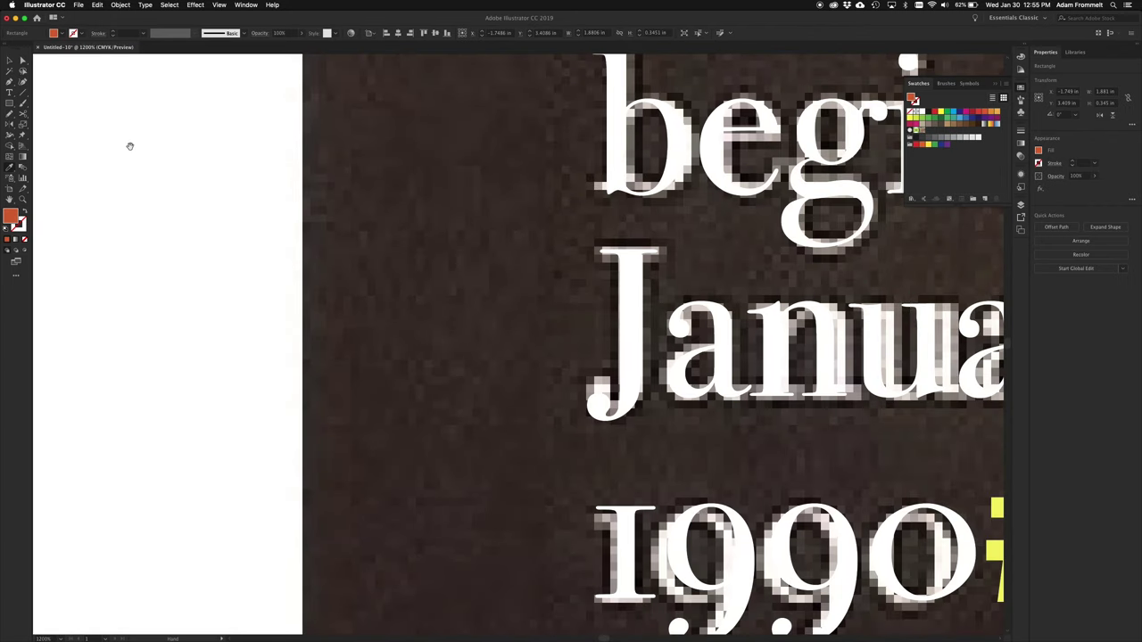
left_click_drag(653, 454, 260, 214)
left_click_drag(716, 556, 191, 230)
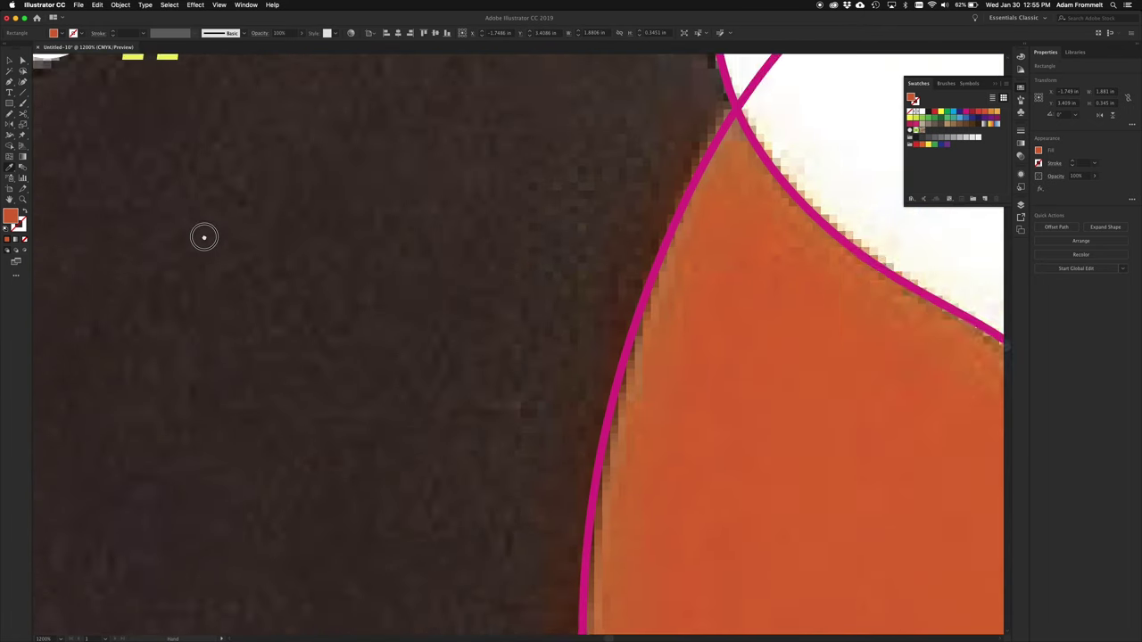
left_click_drag(602, 408, 326, 211)
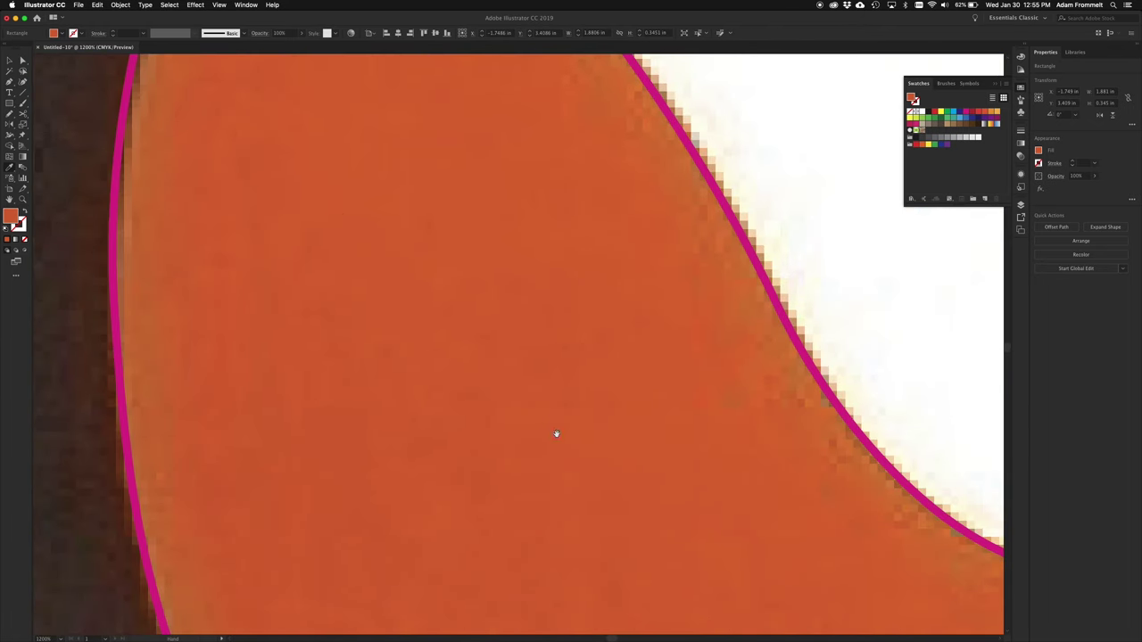
left_click_drag(559, 438, 592, 226)
left_click(184, 329)
left_click(187, 344)
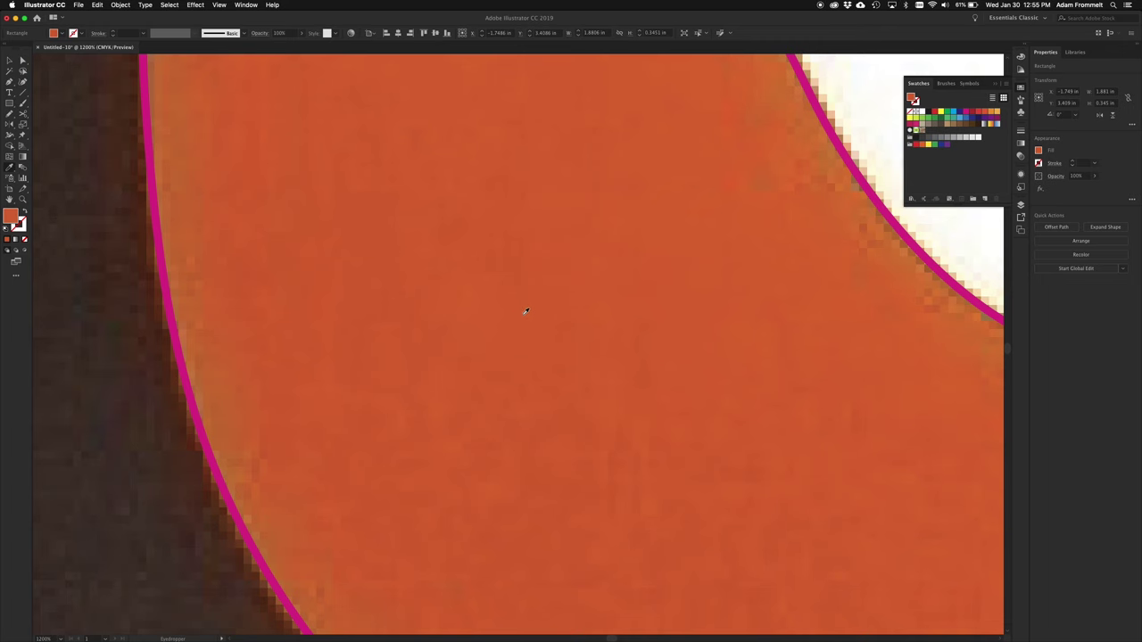
key("super+0")
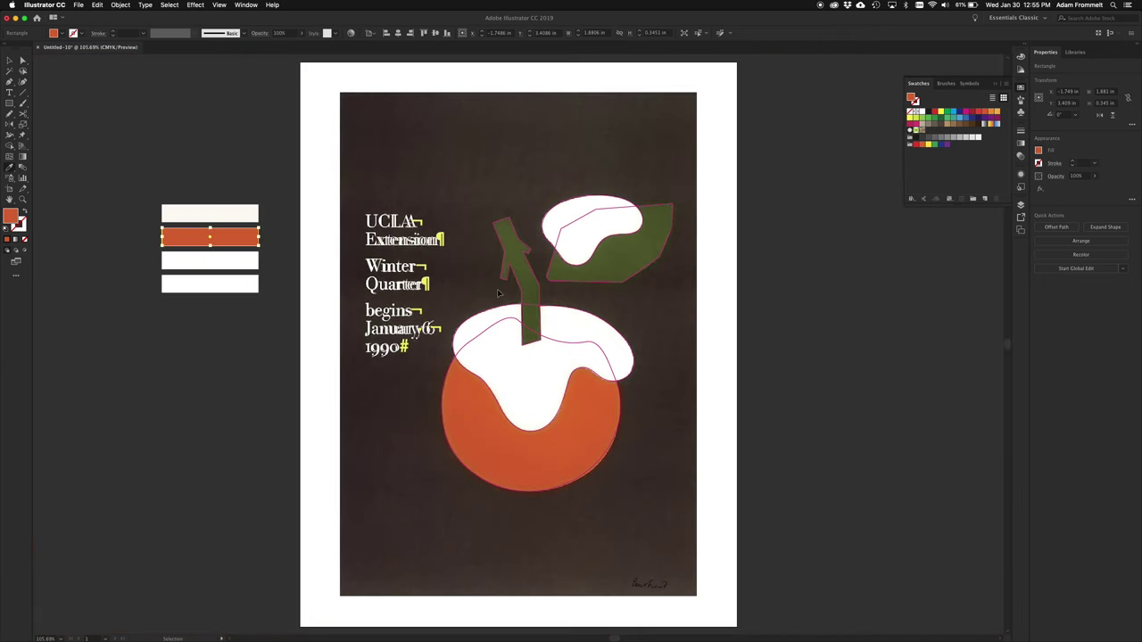
Fill the third bar with the stem's olive green using the Eyedropper.
key("v")
left_click(241, 265)
key("i")
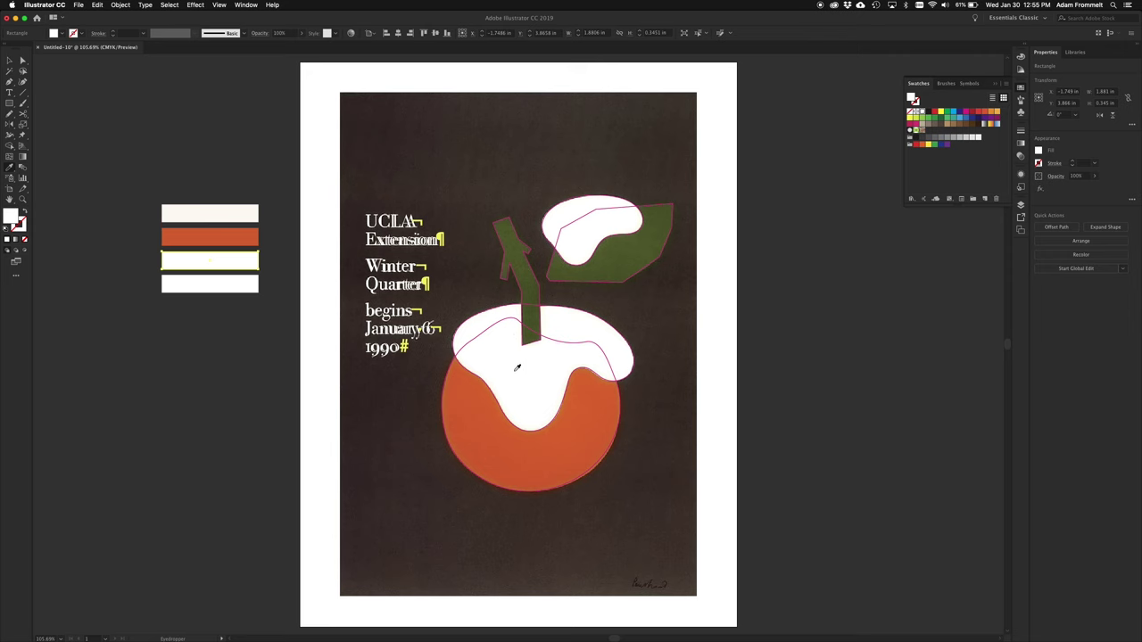
left_click(533, 282)
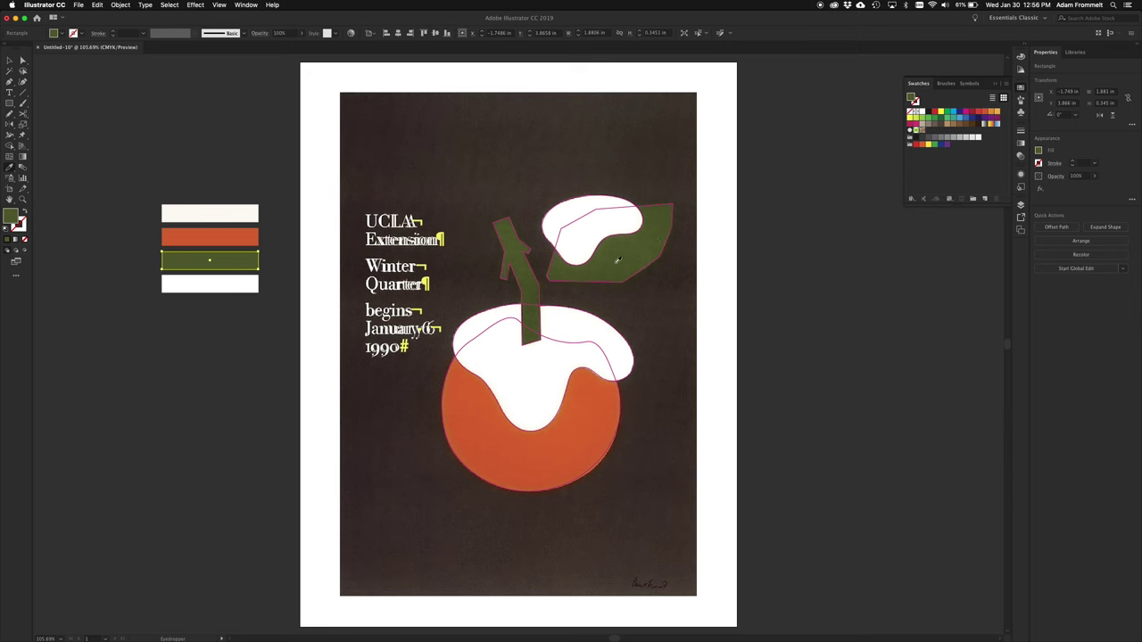
Fill the fourth bar with the poster's dark brown background colour, then deselect.
key("v")
left_click(230, 285)
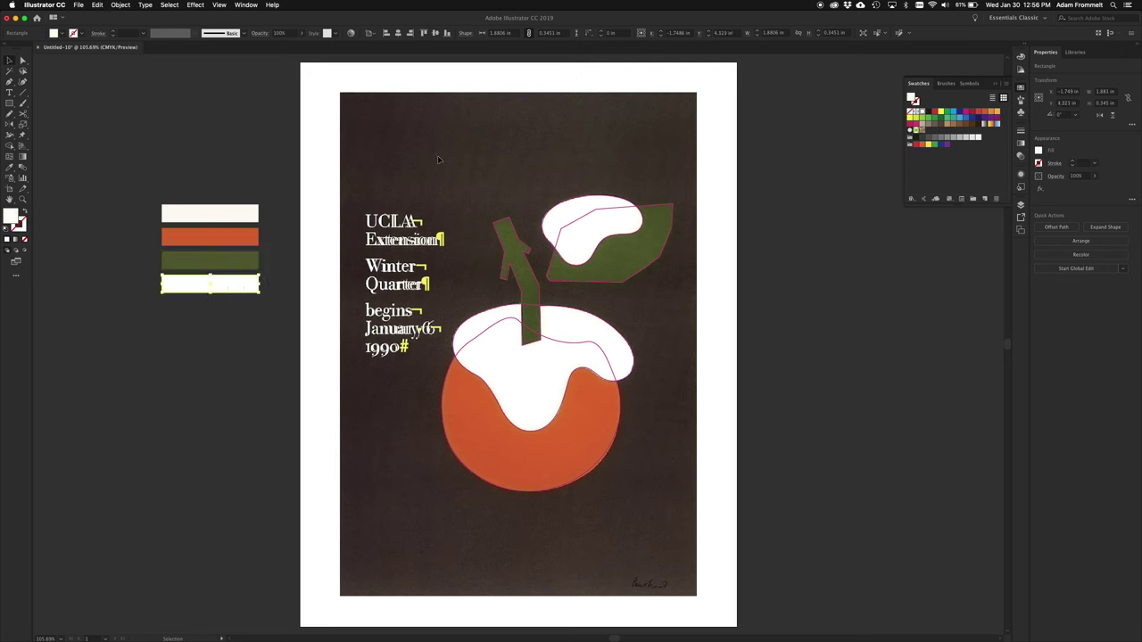
key("i")
left_click(505, 132)
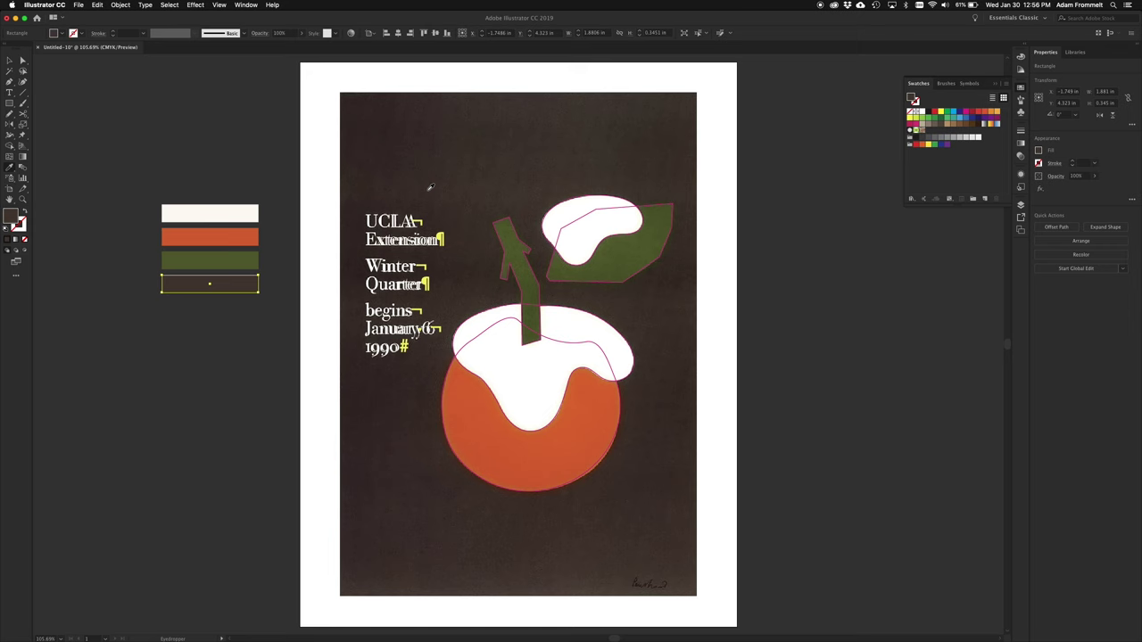
key("v")
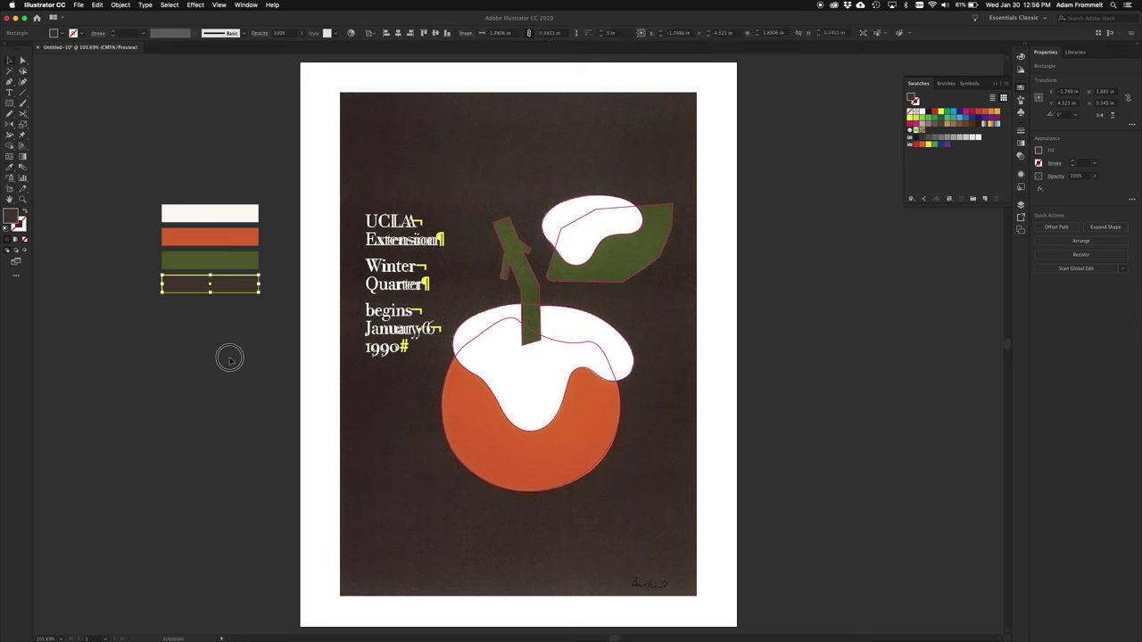
left_click(230, 360)
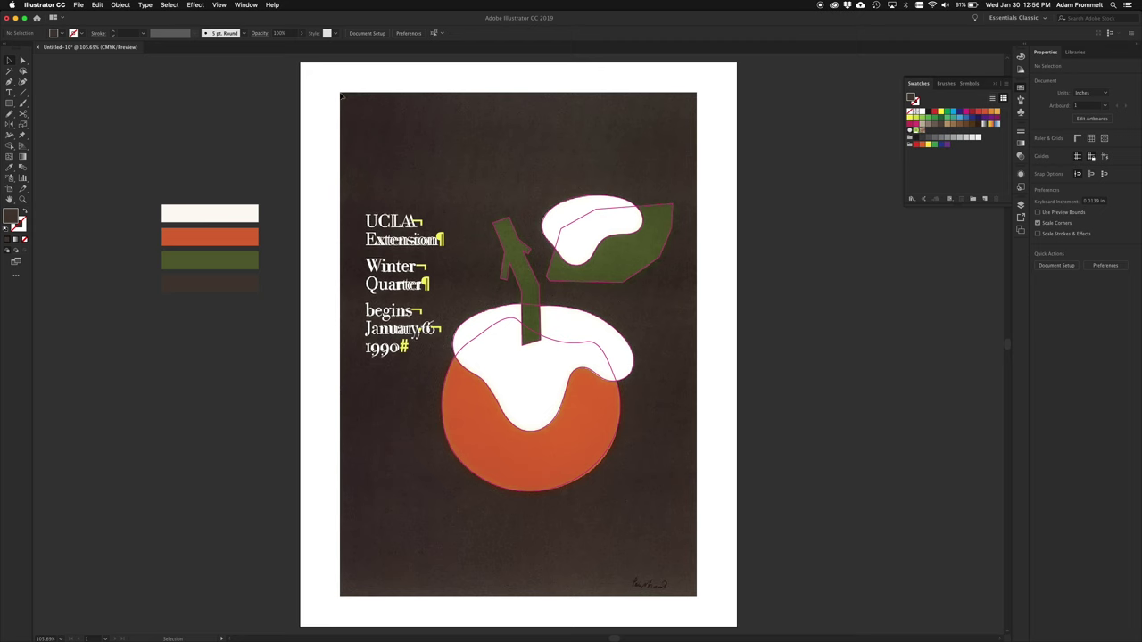
Draw a dark brown rectangle covering the poster's dark area.
key("m")
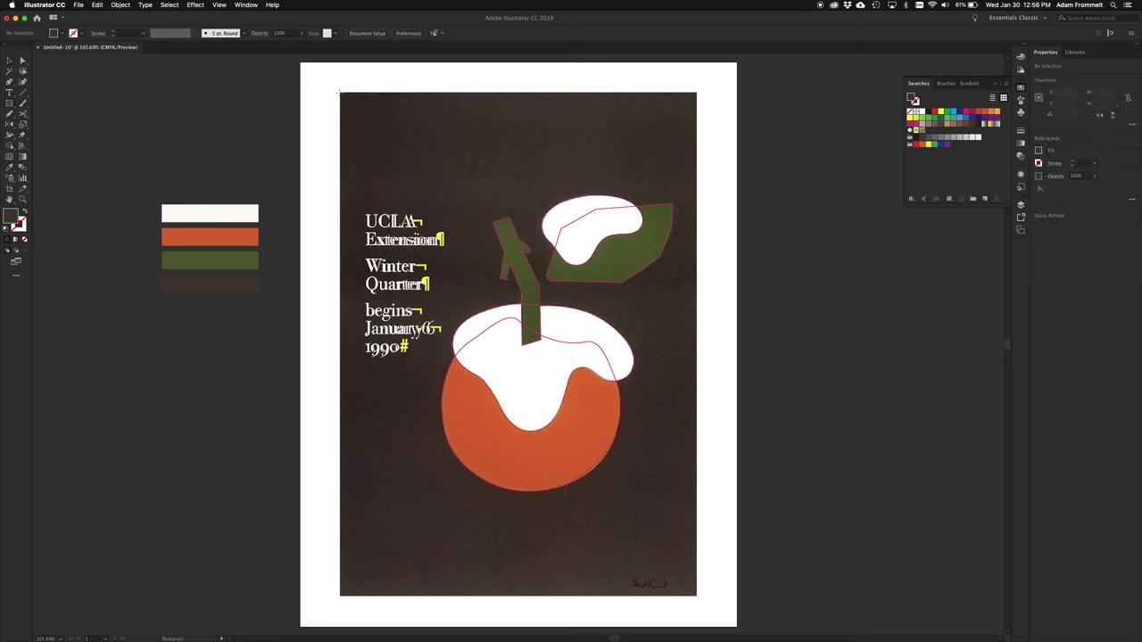
left_click_drag(340, 93, 698, 595)
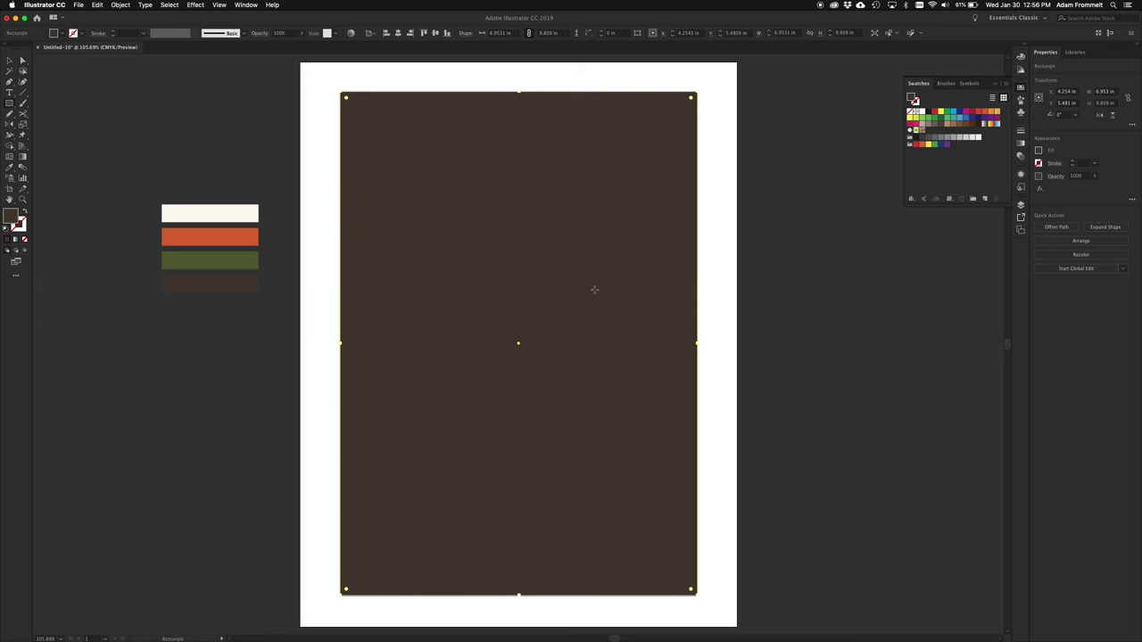
key("v")
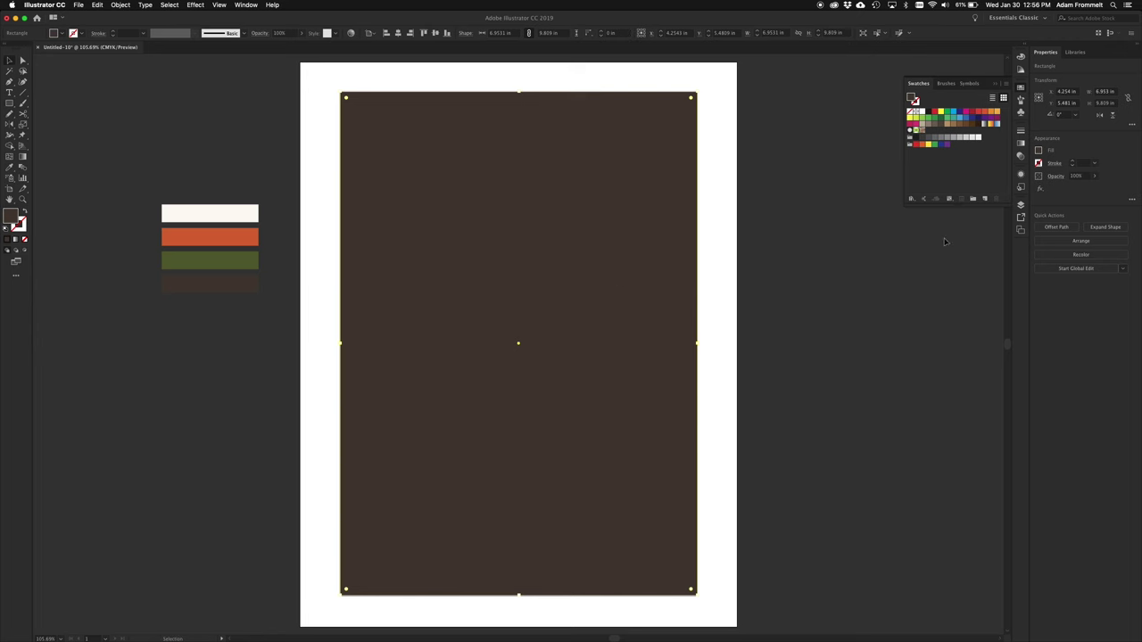
left_click(1022, 205)
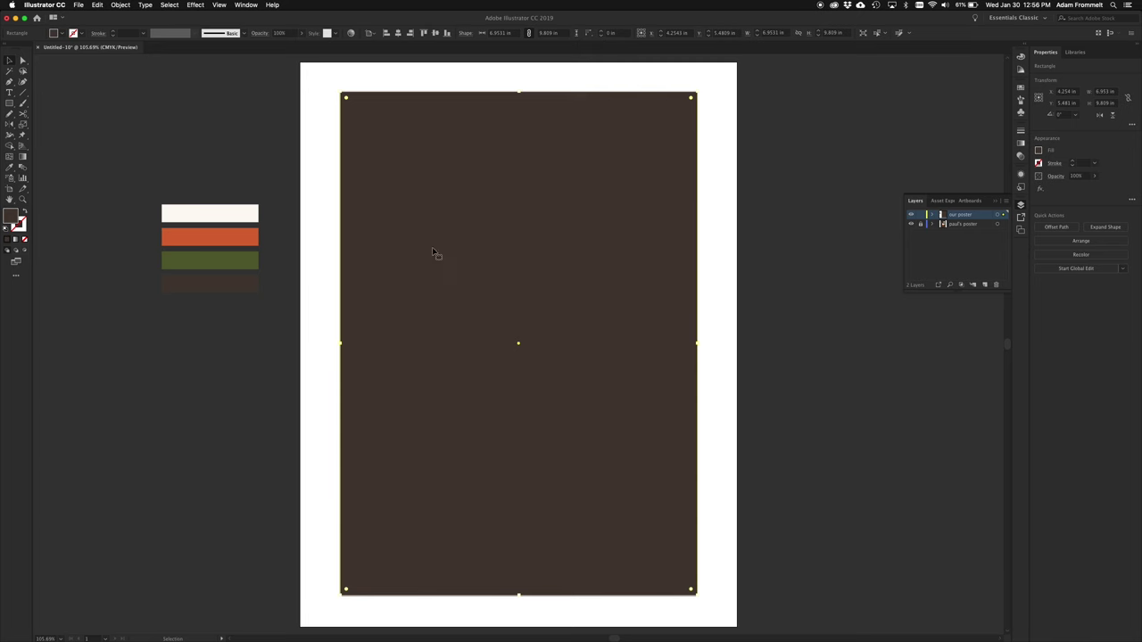
Send the brown rectangle to the back, behind the white headline and magenta outlines.
left_click(120, 4)
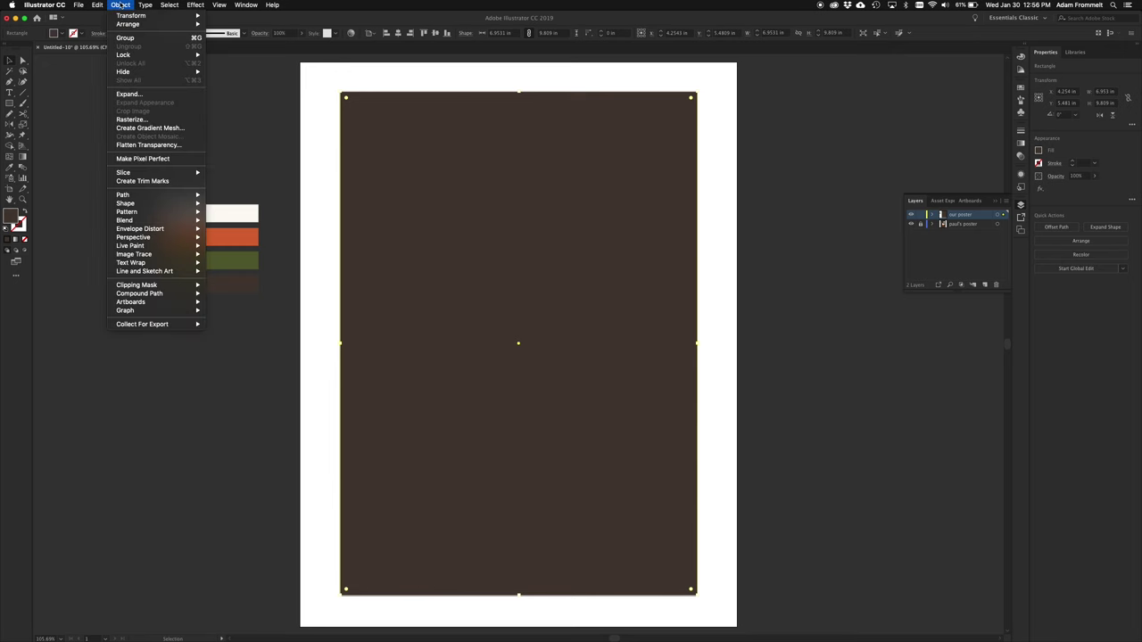
mouse_move(153, 26)
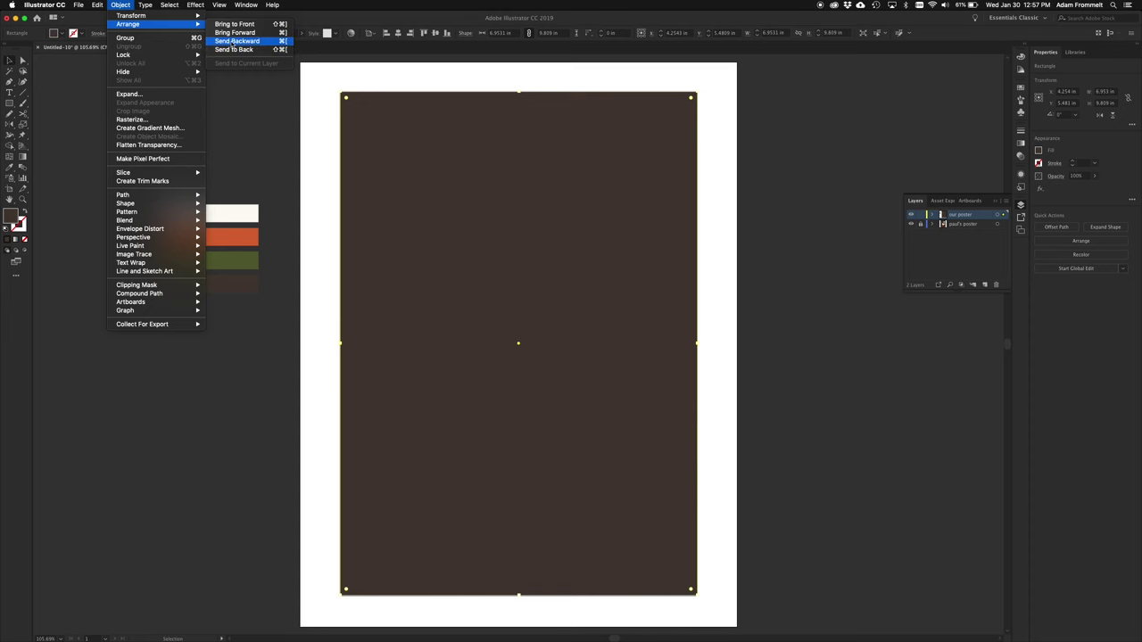
left_click(233, 42)
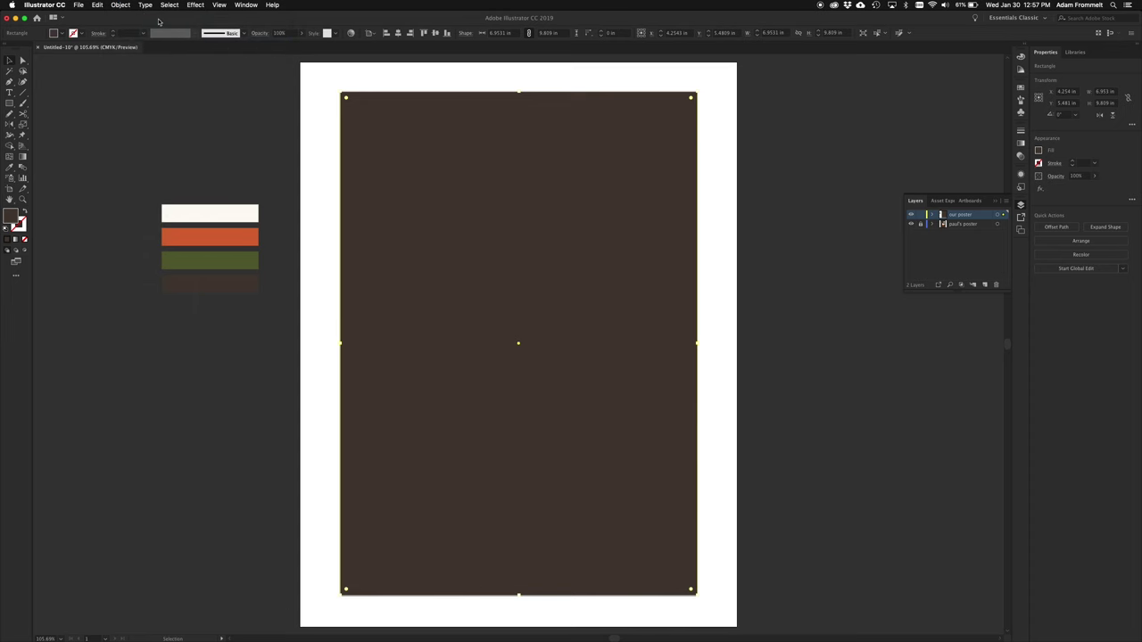
left_click(118, 4)
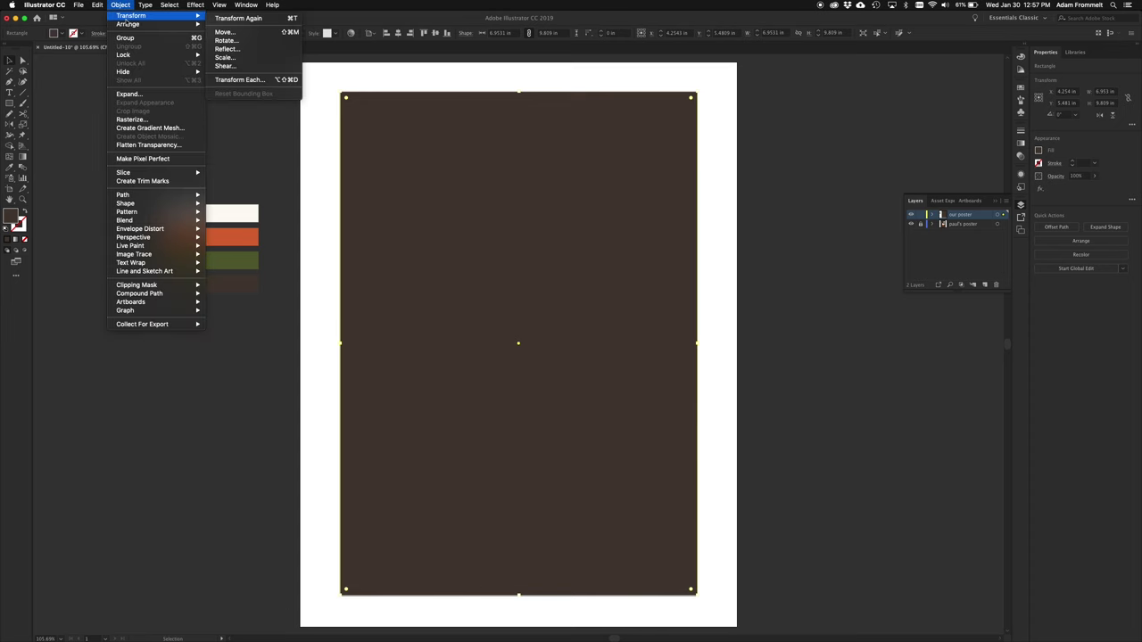
mouse_move(145, 25)
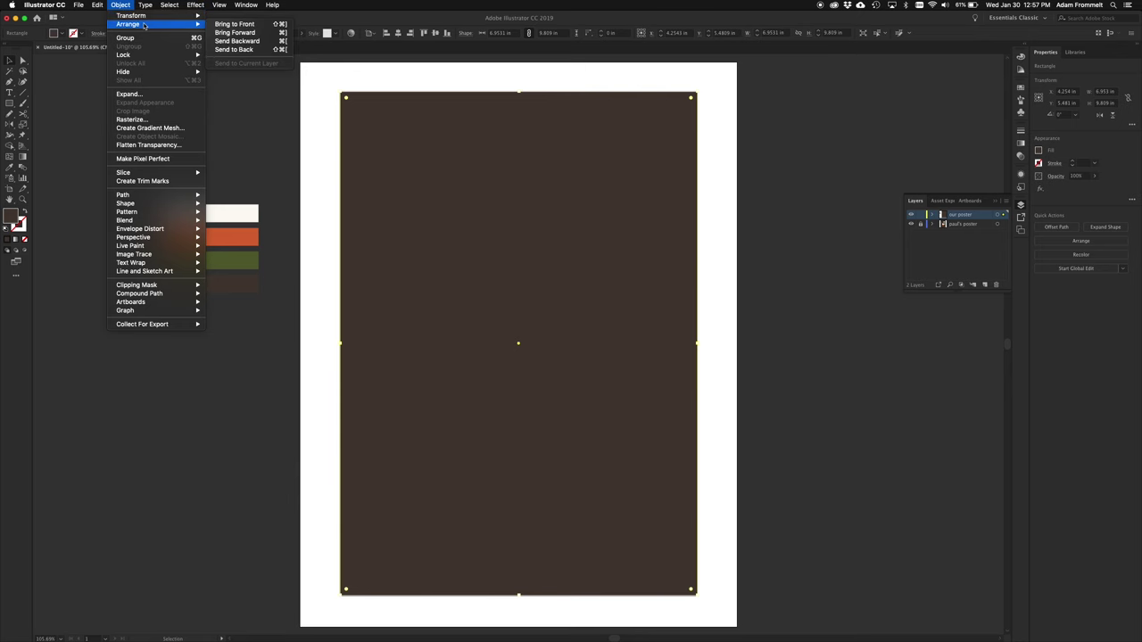
left_click(258, 50)
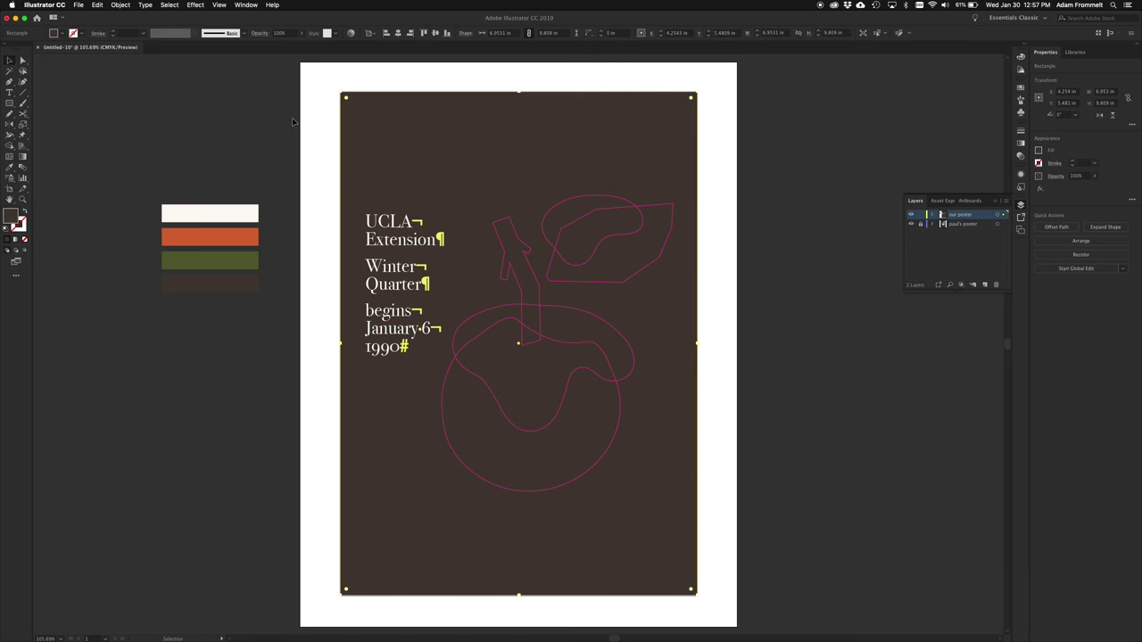
Create an 8.5 × 11 in rectangle by entering its exact size.
left_click(326, 120)
key("m")
left_click(251, 123)
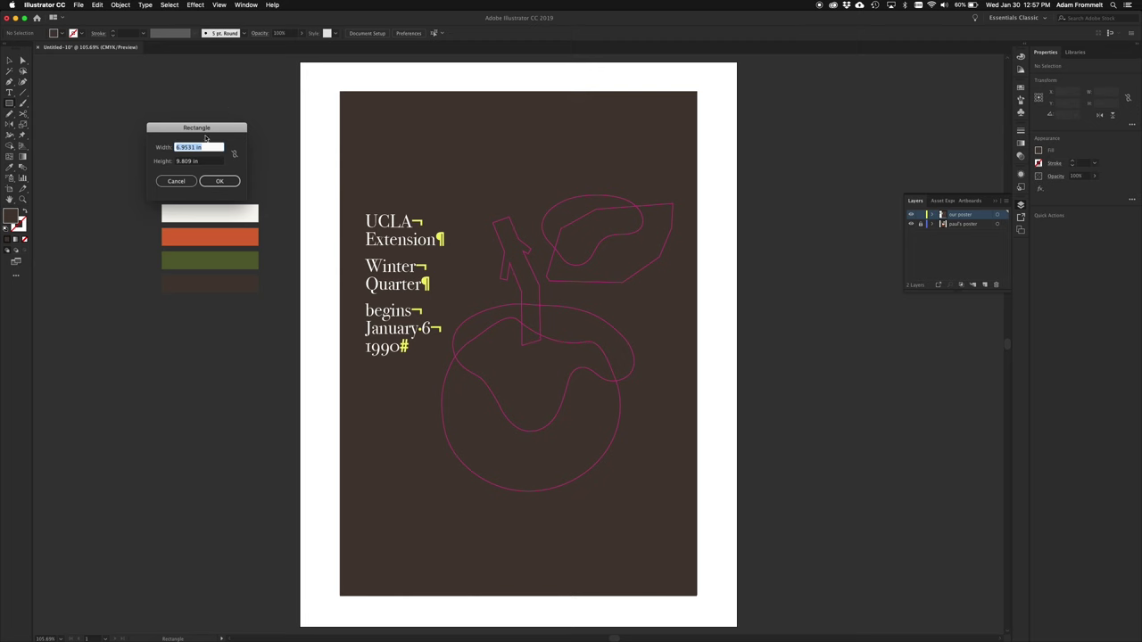
type("8.5")
key("Tab")
type("11")
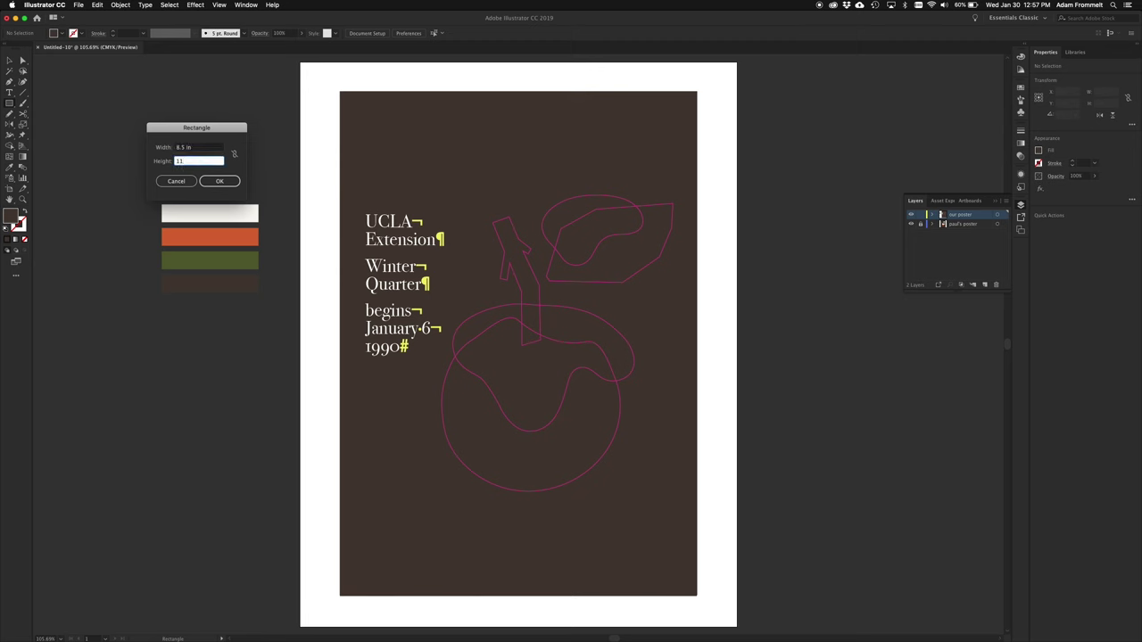
left_click(221, 182)
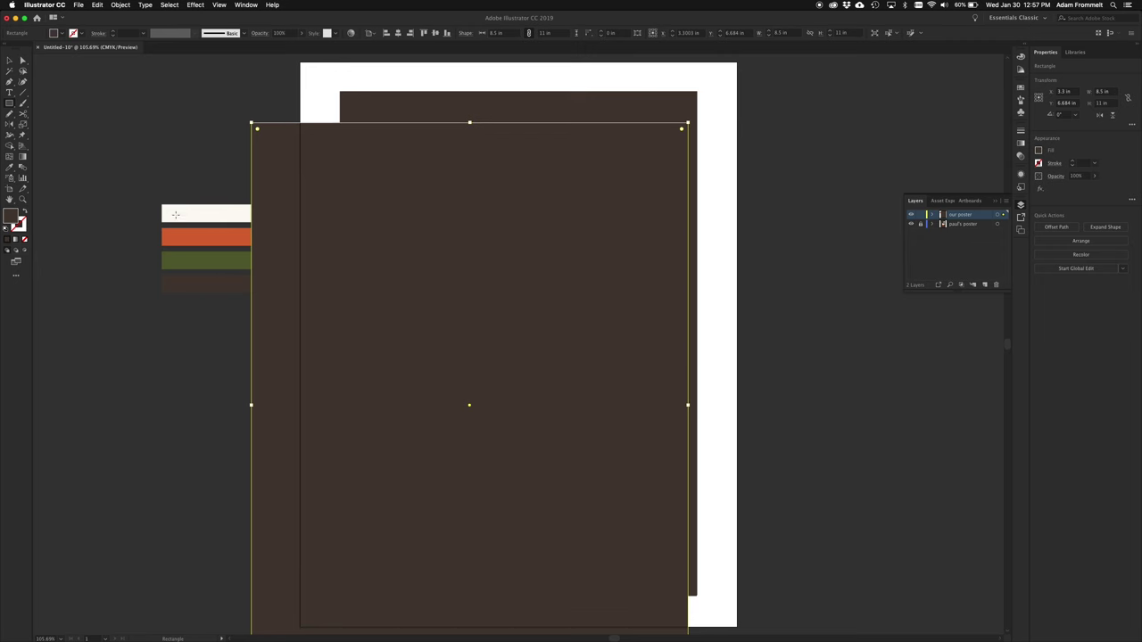
Fill the rectangle with the cream swatch and centre it on the artboard.
key("i")
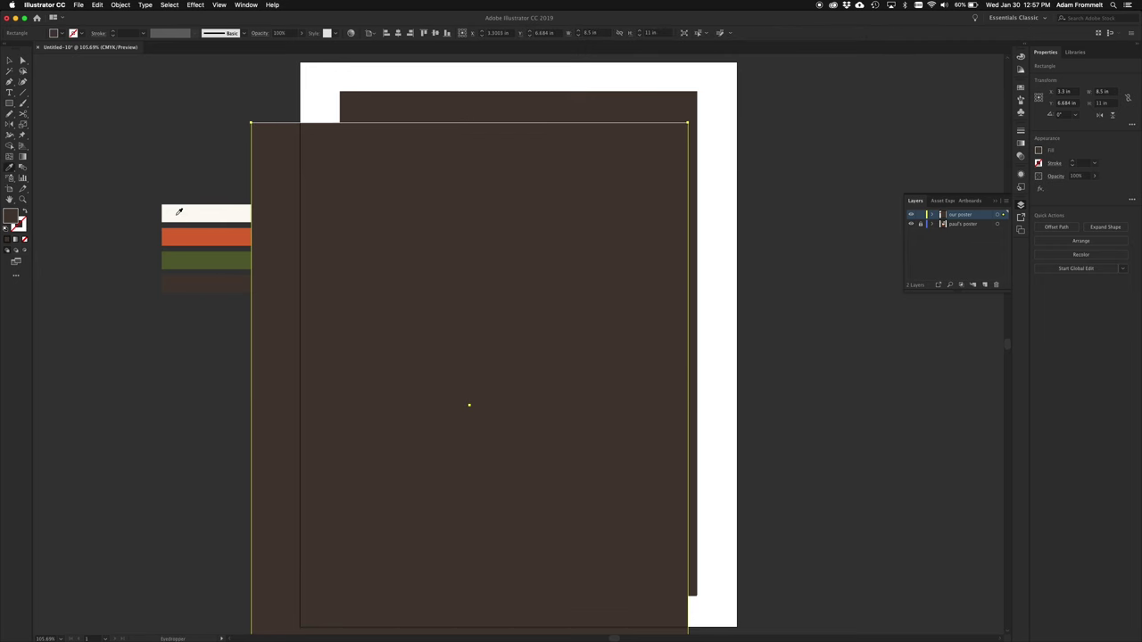
left_click(178, 213)
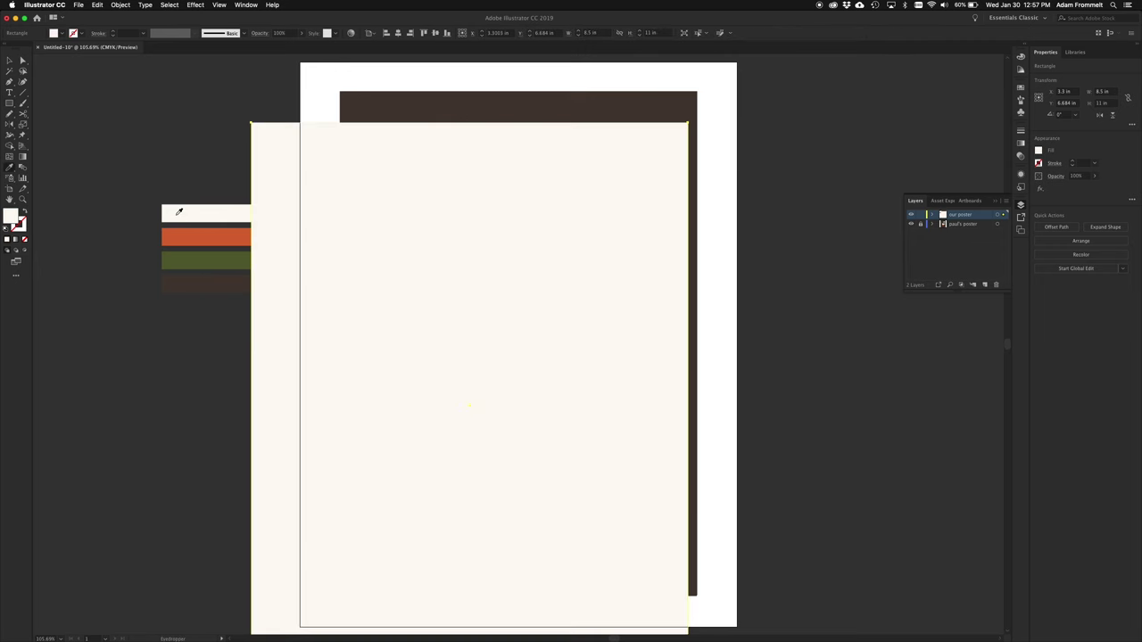
key("v")
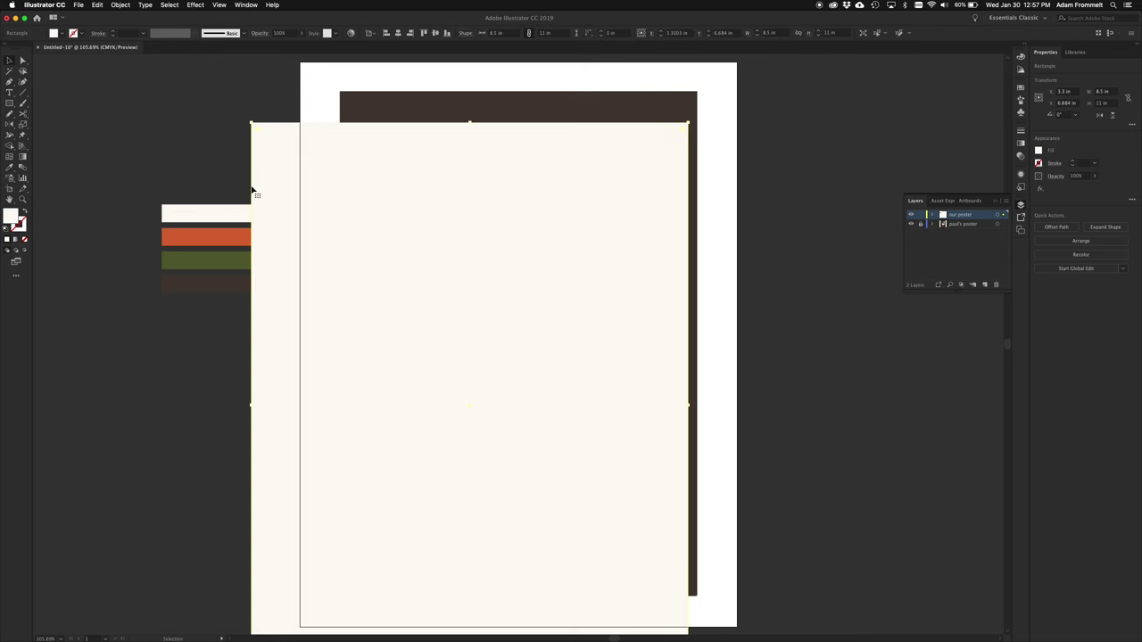
left_click(398, 33)
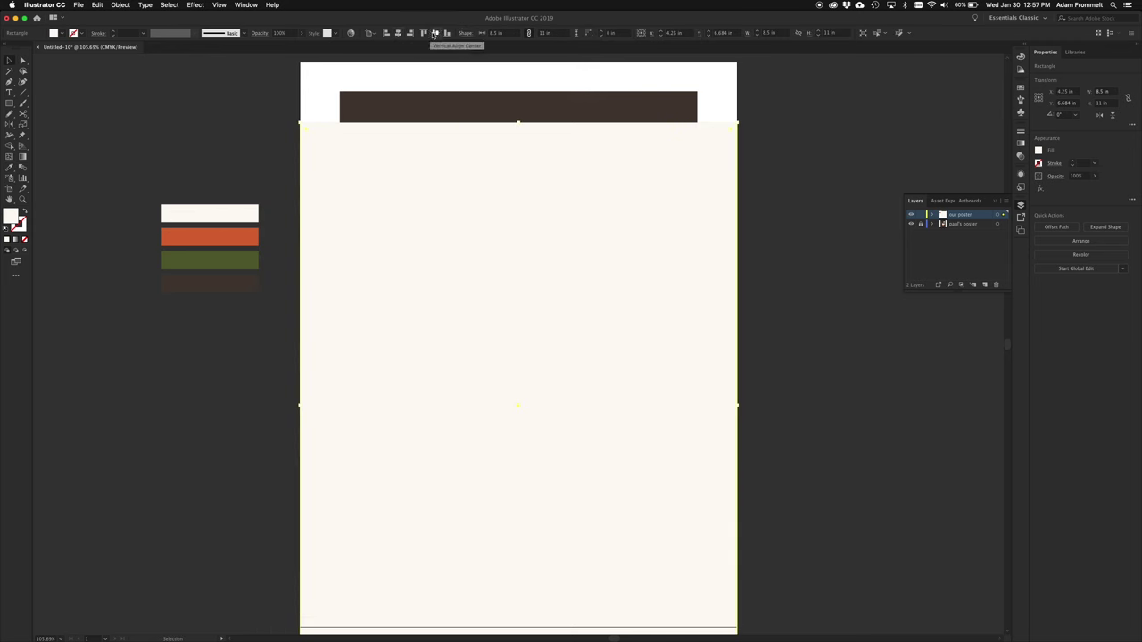
left_click(435, 33)
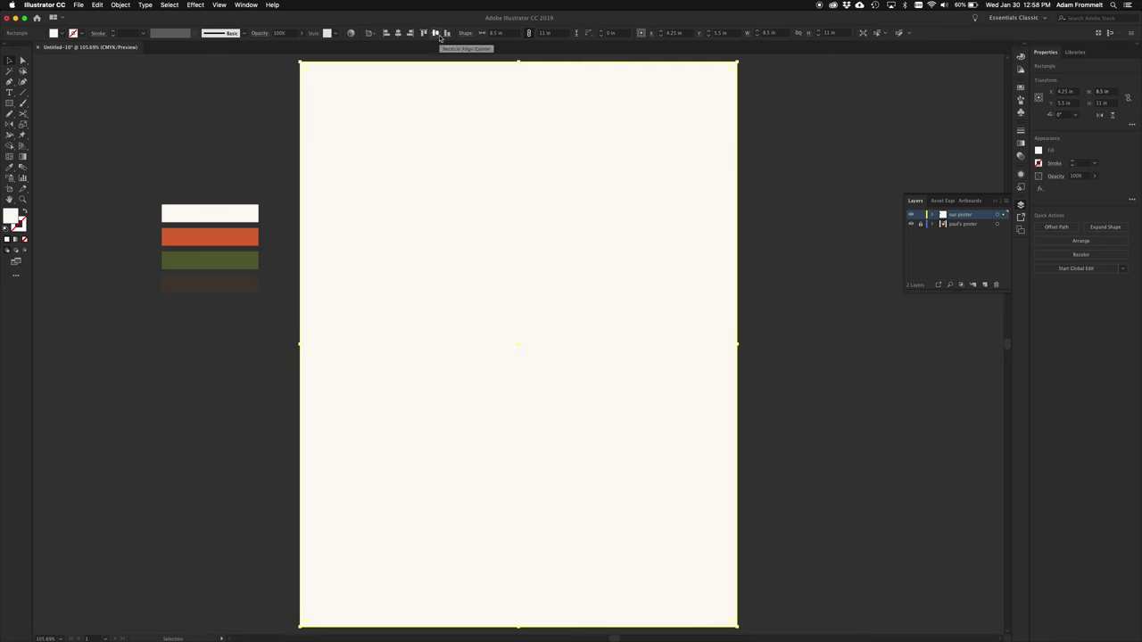
left_click(371, 38)
left_click(379, 67)
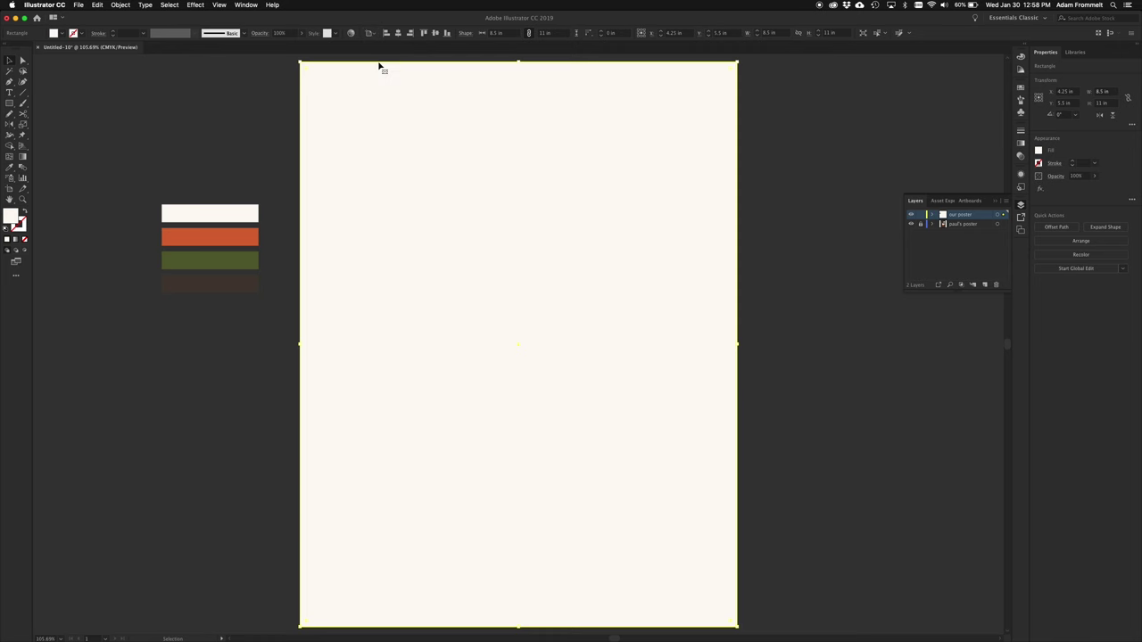
Send the cream rectangle behind the brown poster panel.
left_click(118, 5)
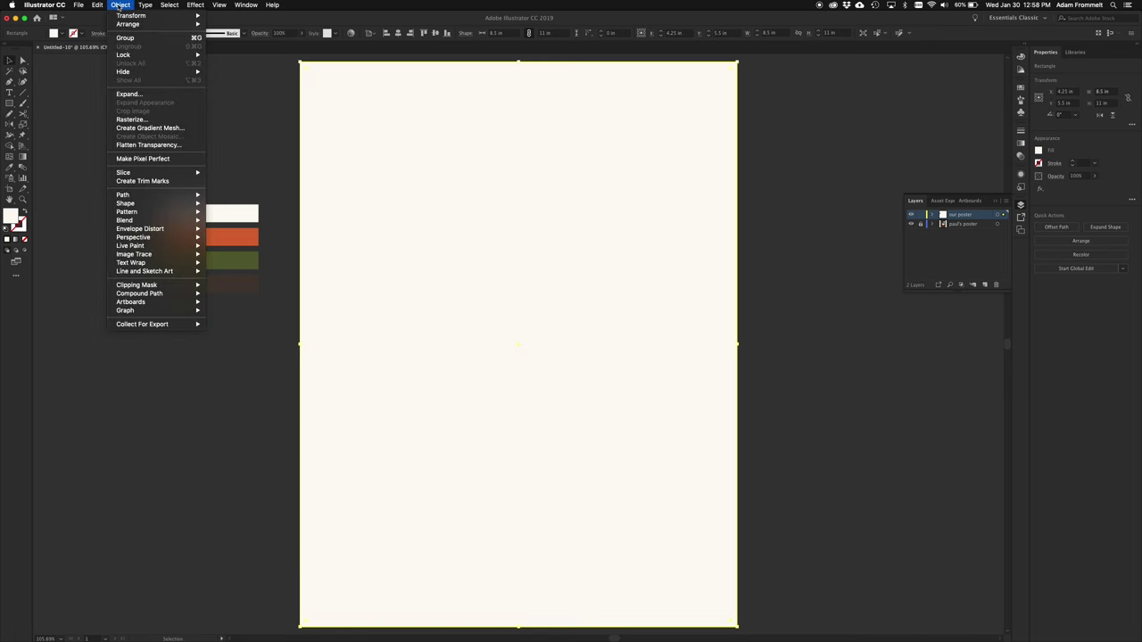
mouse_move(132, 27)
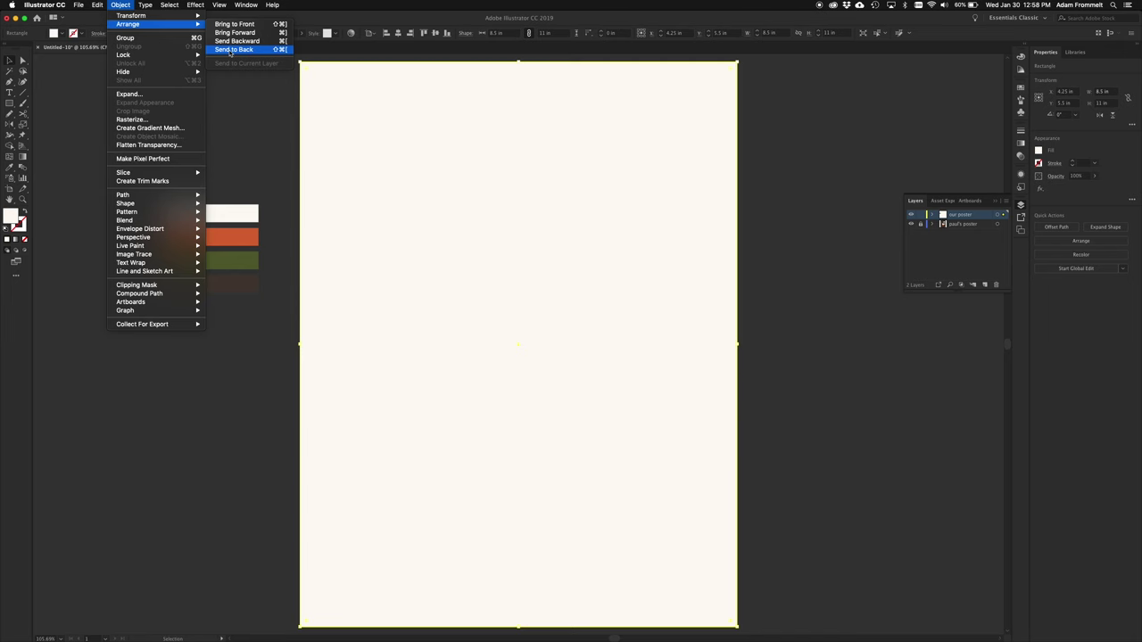
left_click(230, 50)
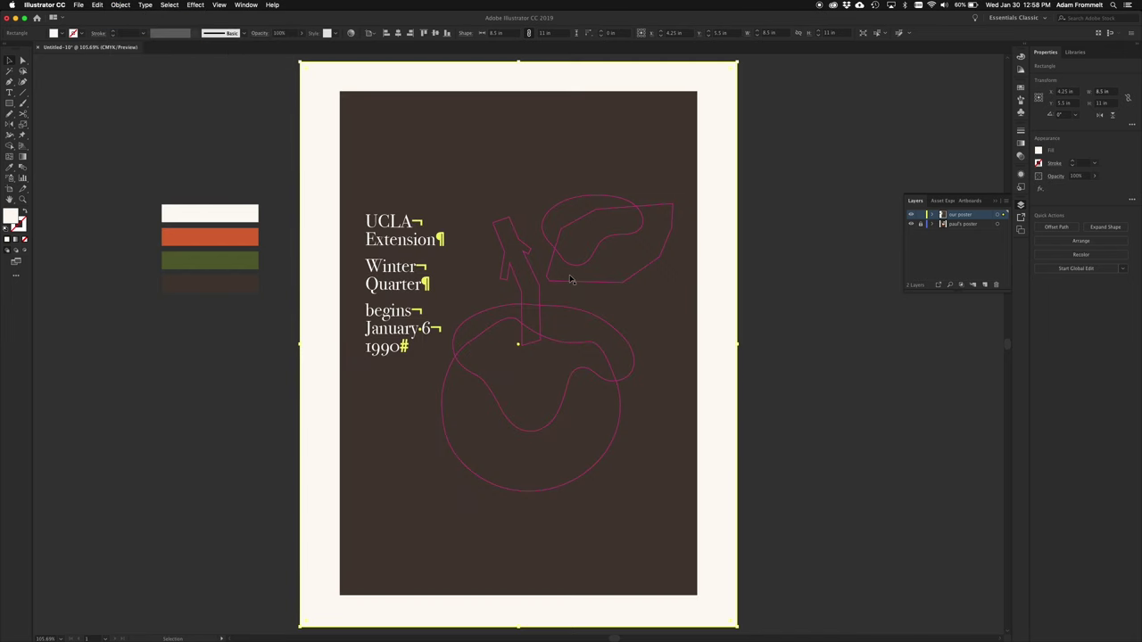
left_click(773, 412)
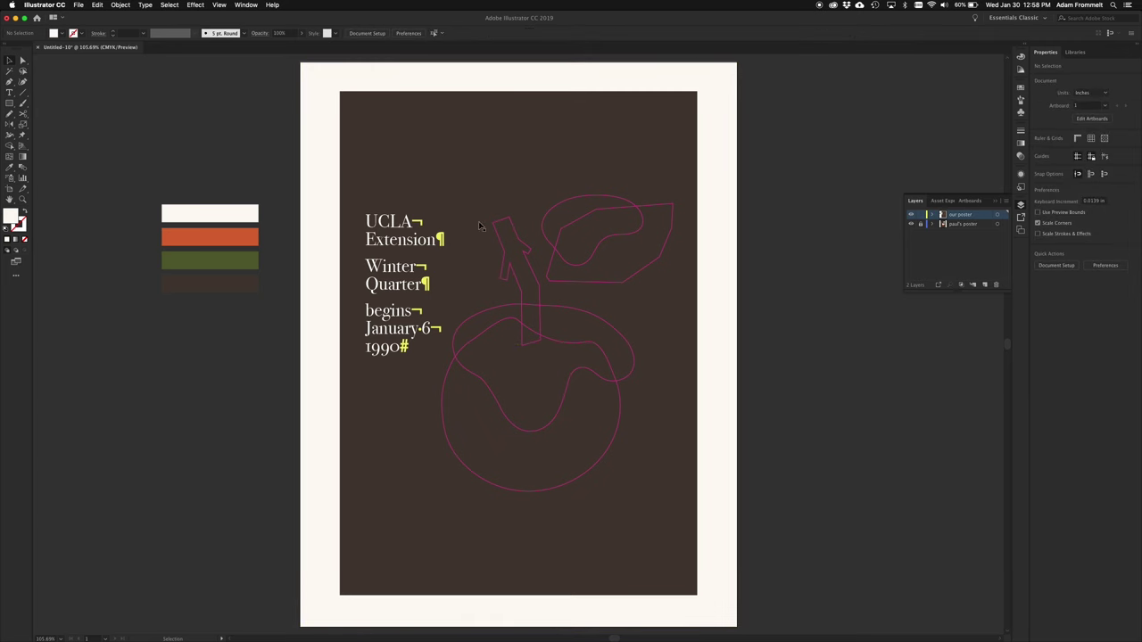
left_click(146, 6)
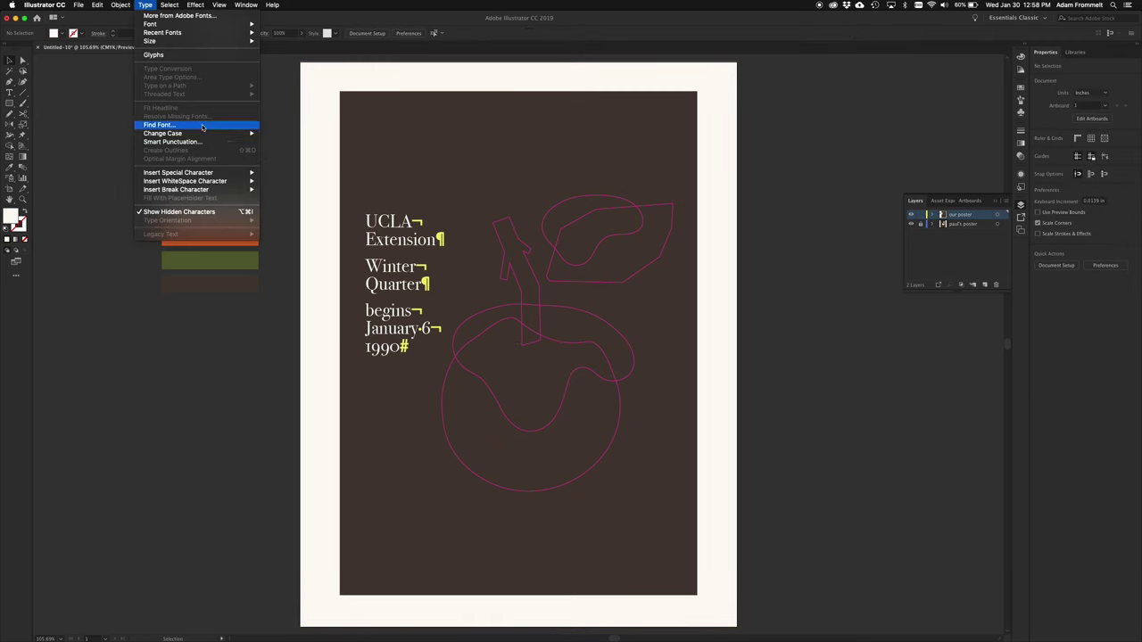
left_click(207, 213)
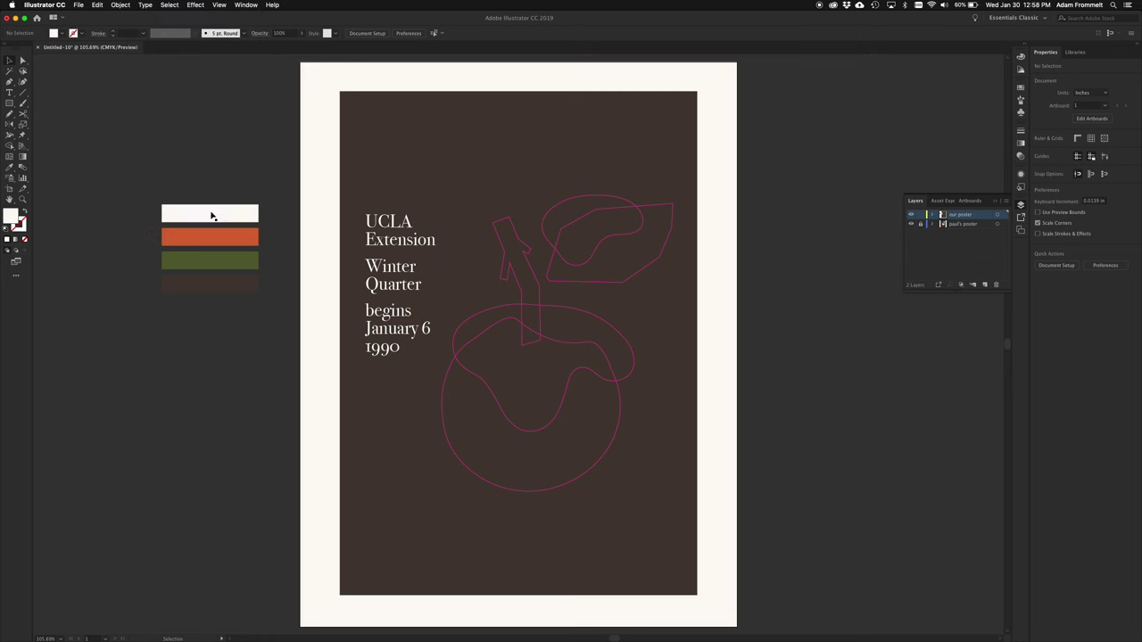
left_click(382, 314)
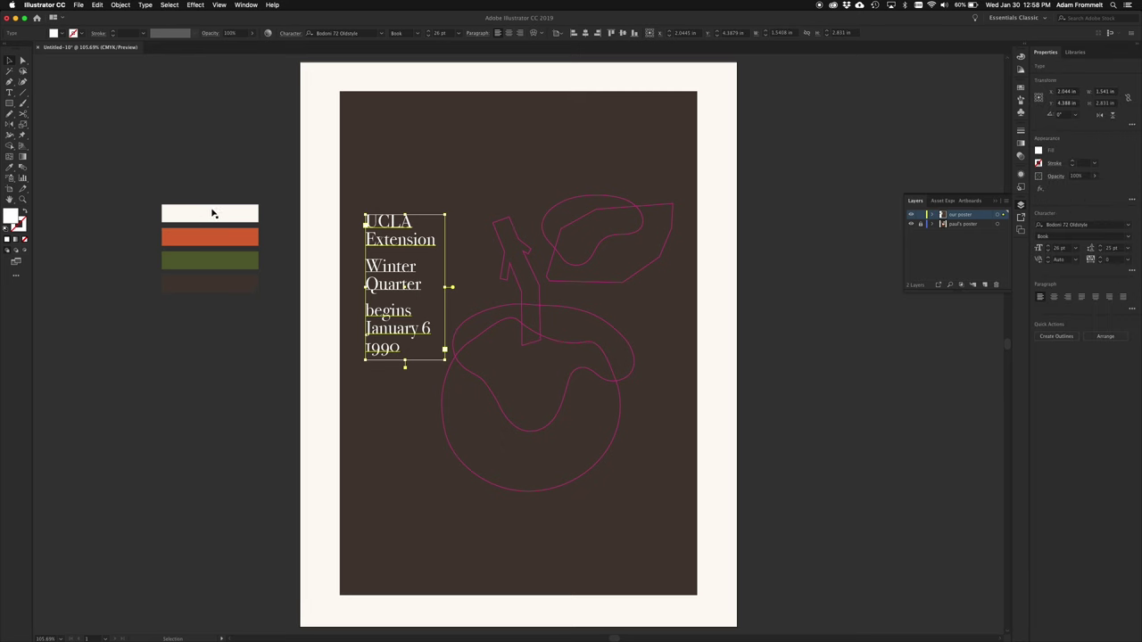
key("i")
key("v")
Fill the large circle with the orange colour.
left_click(475, 474)
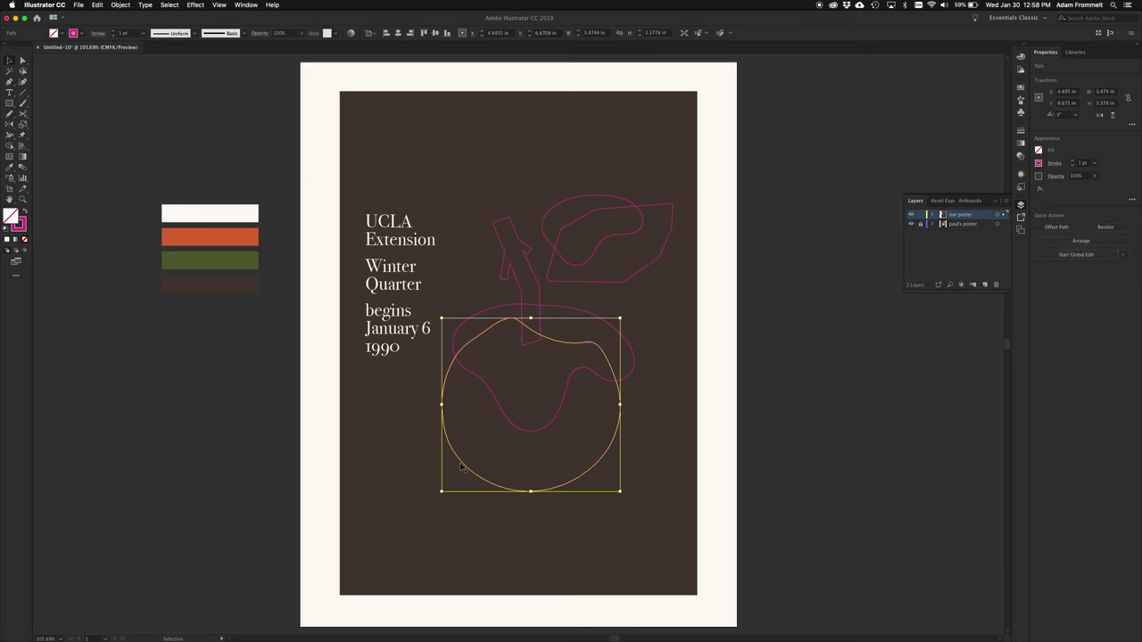
key("a")
left_click(219, 235)
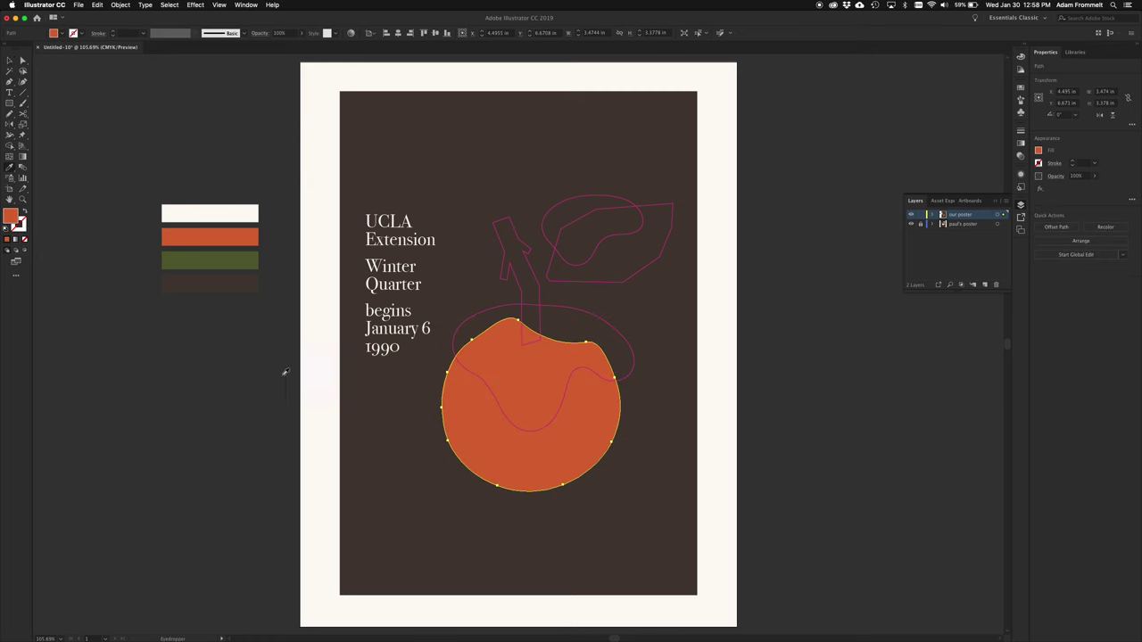
key("v")
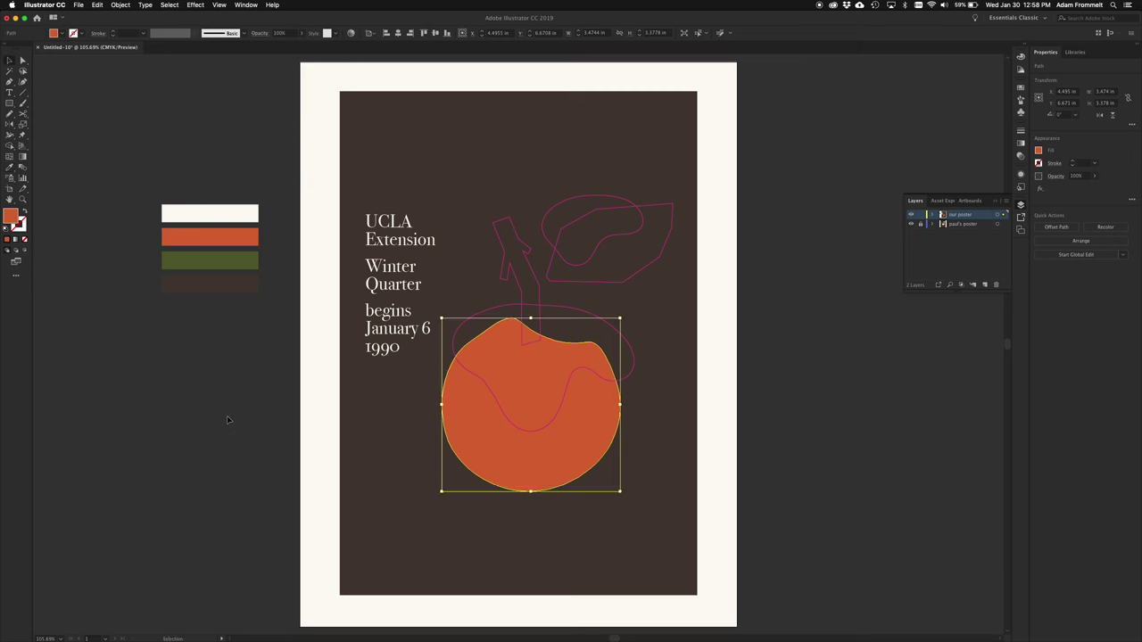
Fill the wavy snow outline and the leaf's small loop with cream.
left_click(506, 309)
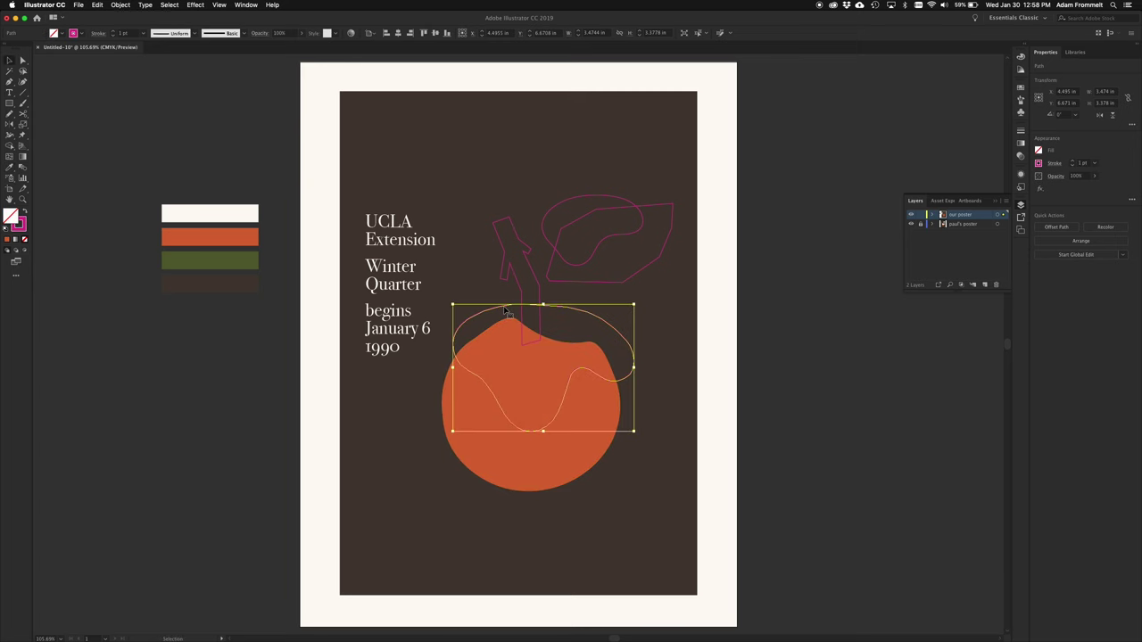
left_click(546, 239, "shift")
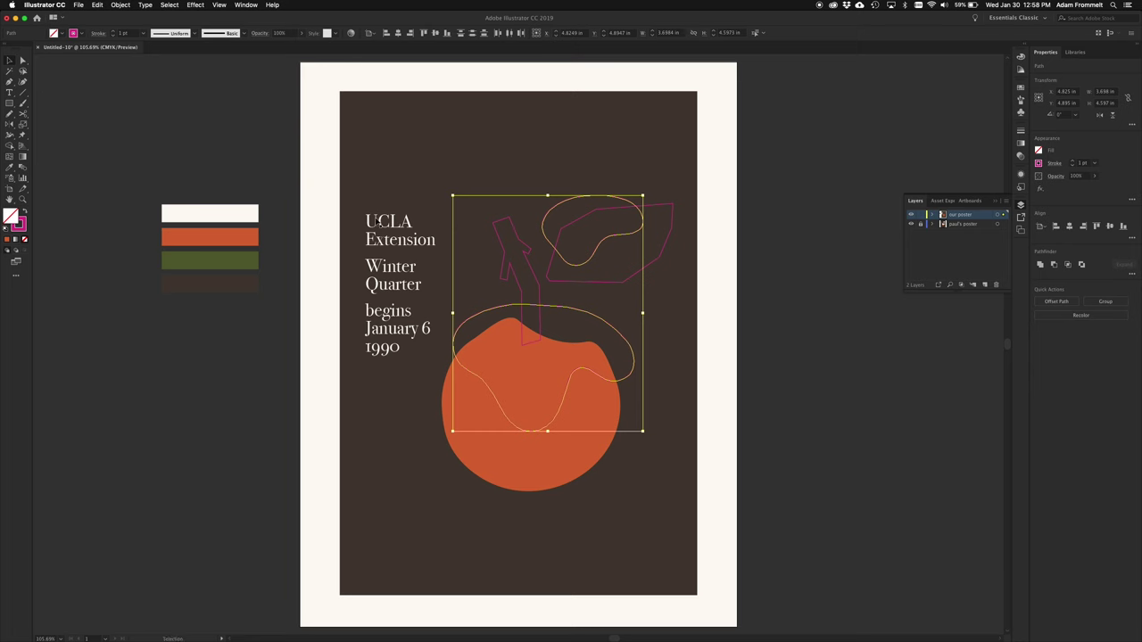
key("i")
left_click(221, 215)
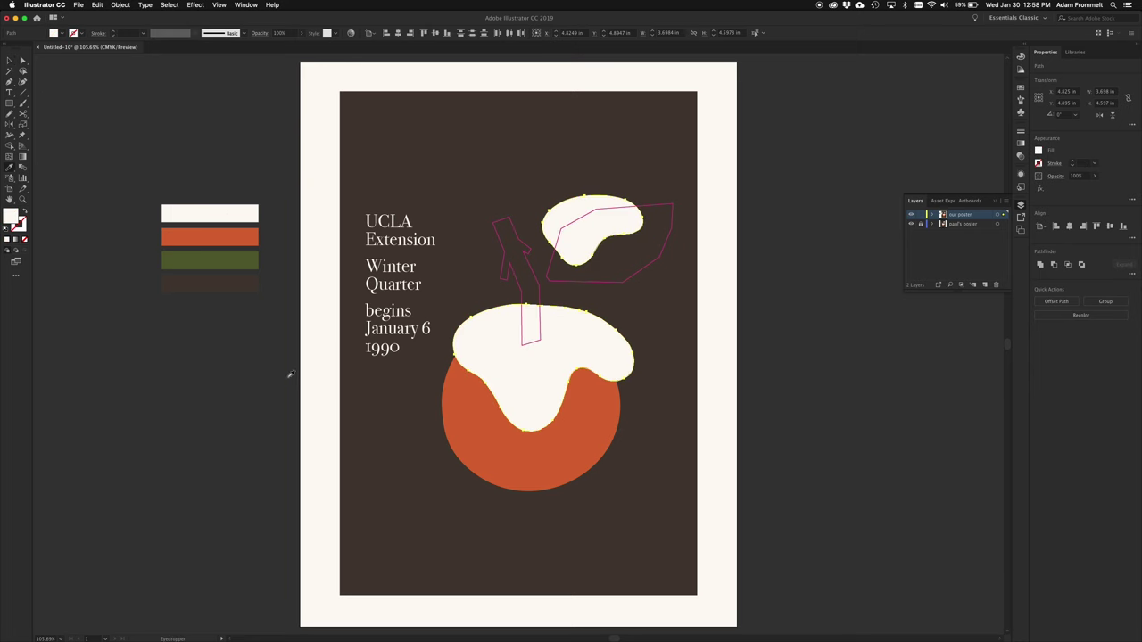
key("v")
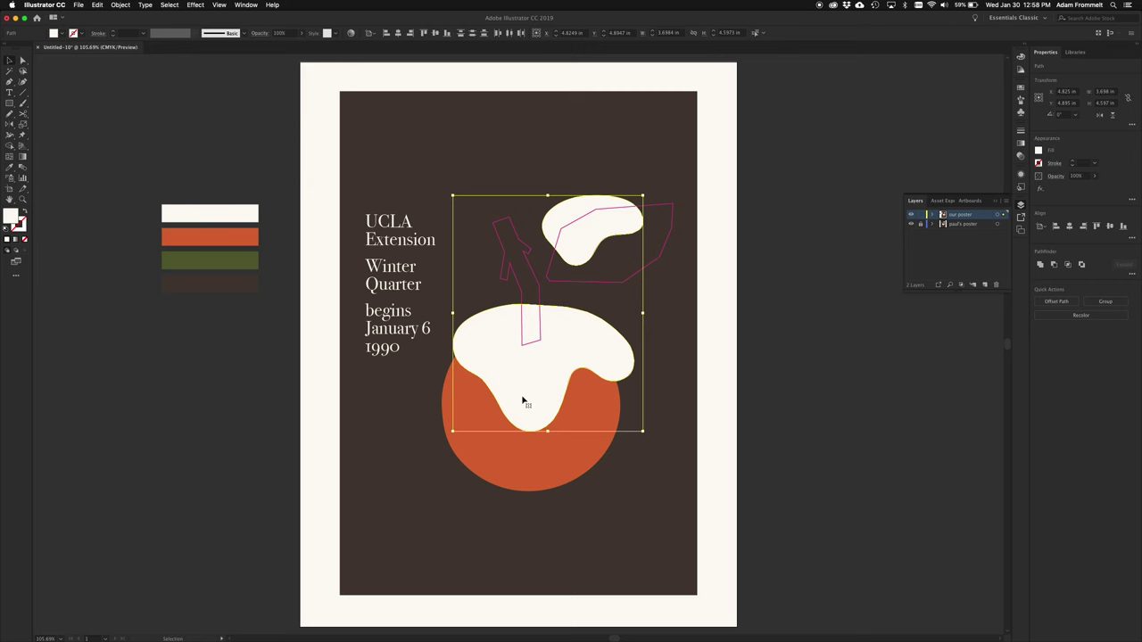
Fill the stem and leaf outlines with green, then deselect.
left_click(540, 299)
left_click(571, 283, "shift")
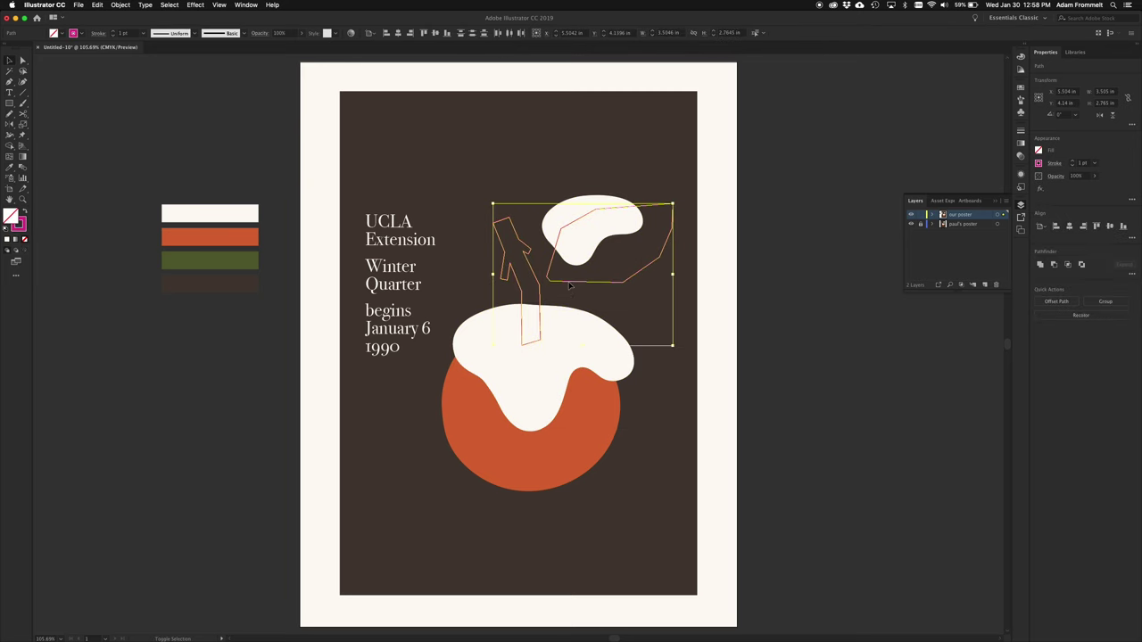
key("i")
left_click(211, 257)
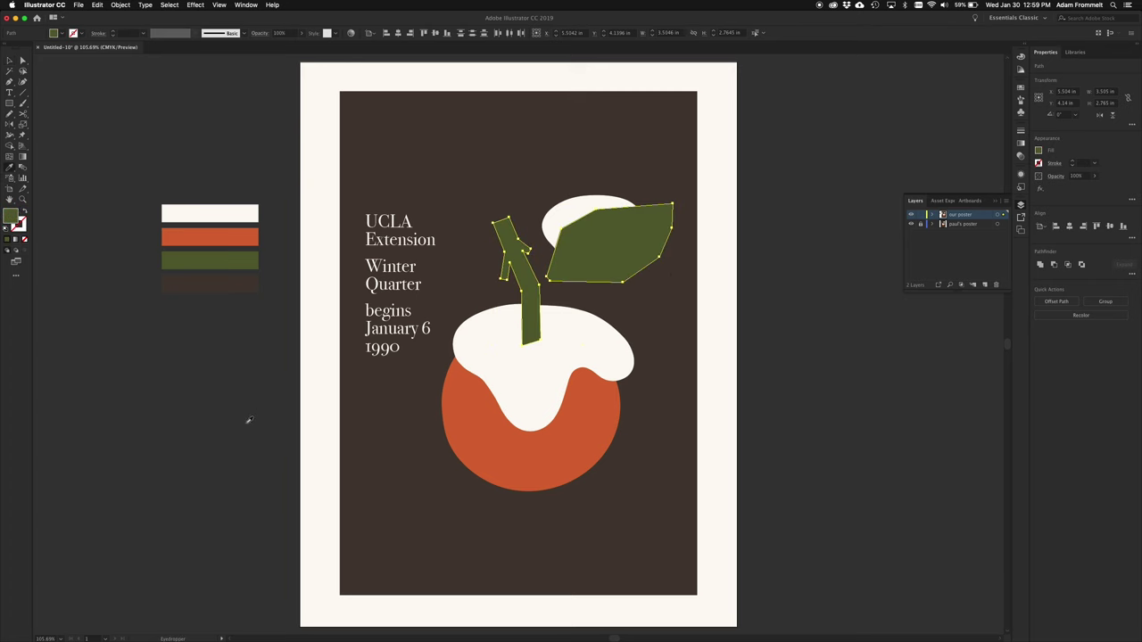
key("v")
left_click(212, 348)
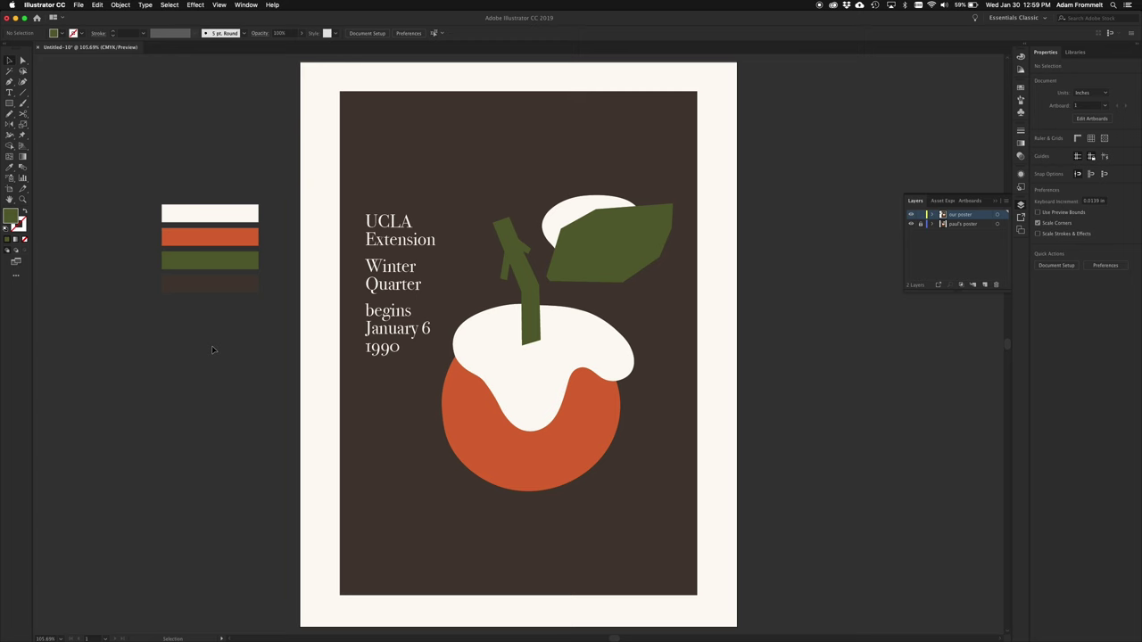
Bring the leaf's cream snow patch to the front so it sits above the green leaf.
left_click(566, 220)
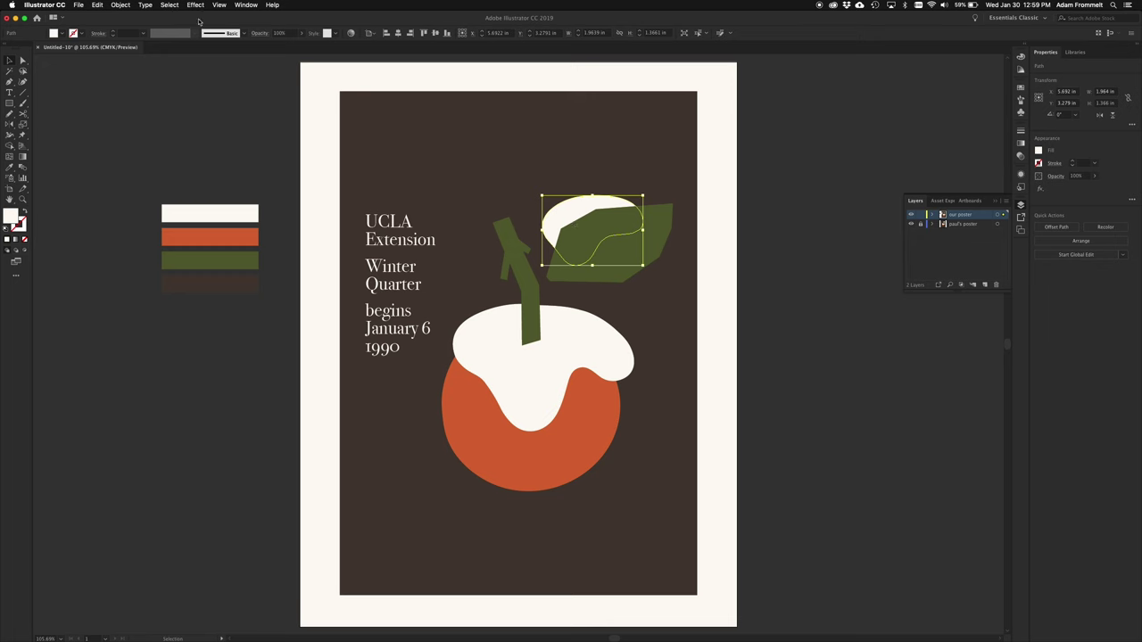
left_click(121, 4)
mouse_move(126, 24)
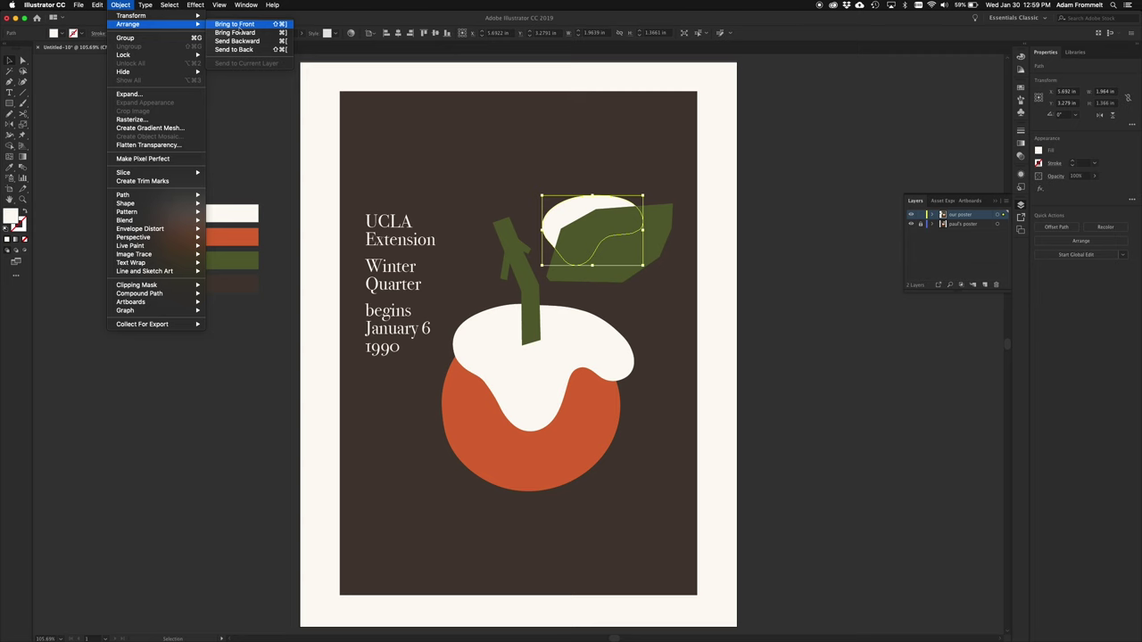
left_click(239, 32)
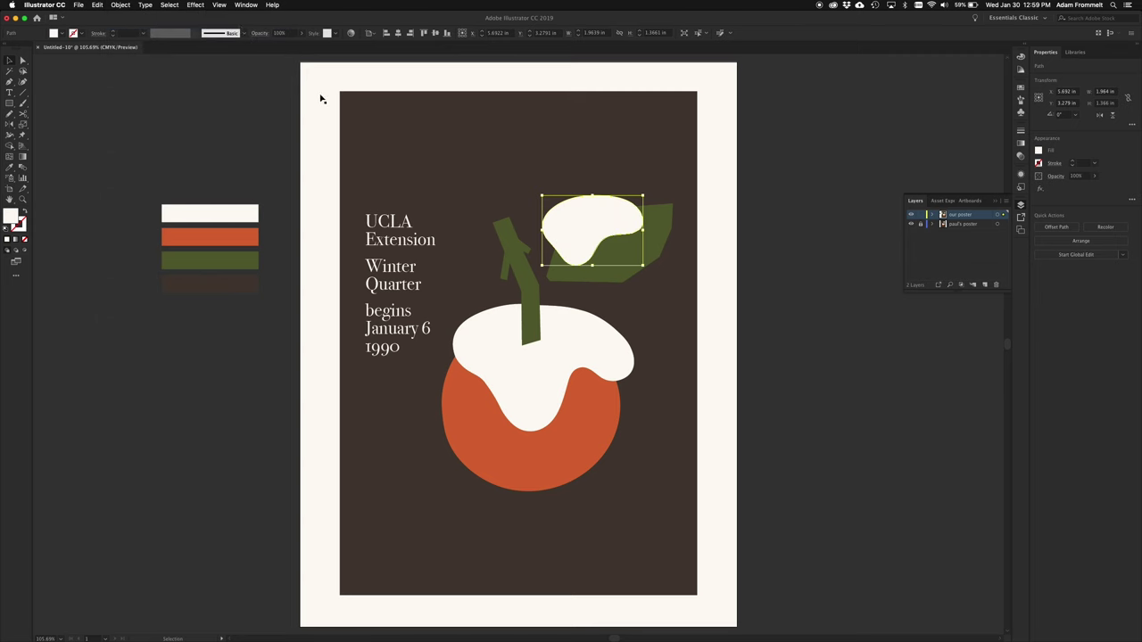
left_click(241, 109)
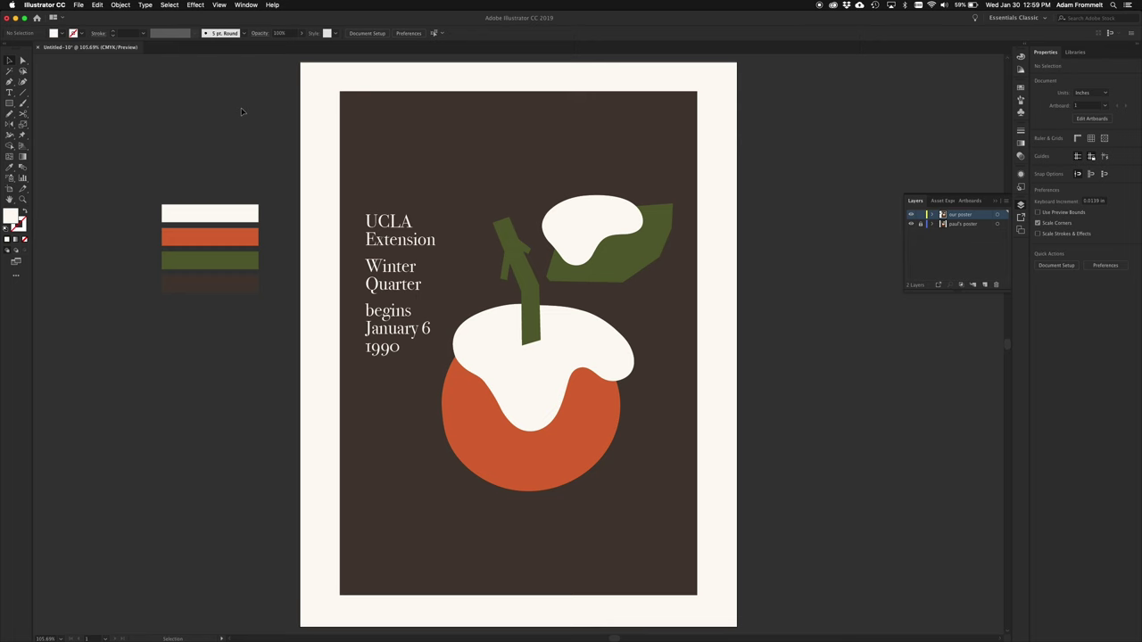
Save the poster as 'PRand demo.ai' on the Desktop with default Illustrator options.
key("super+s")
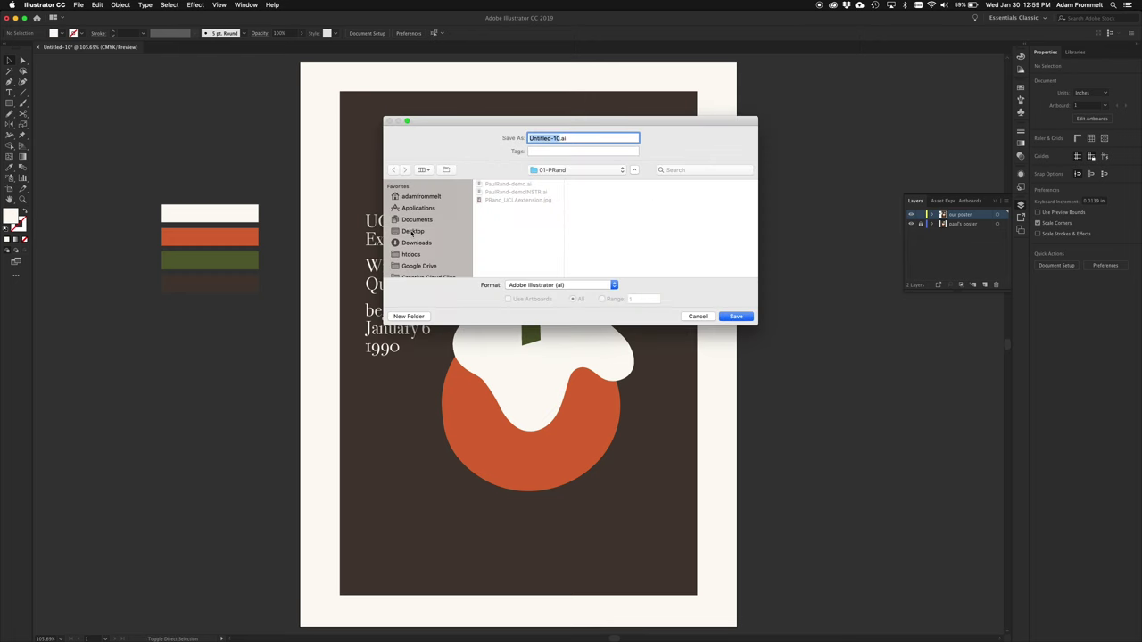
left_click(413, 231)
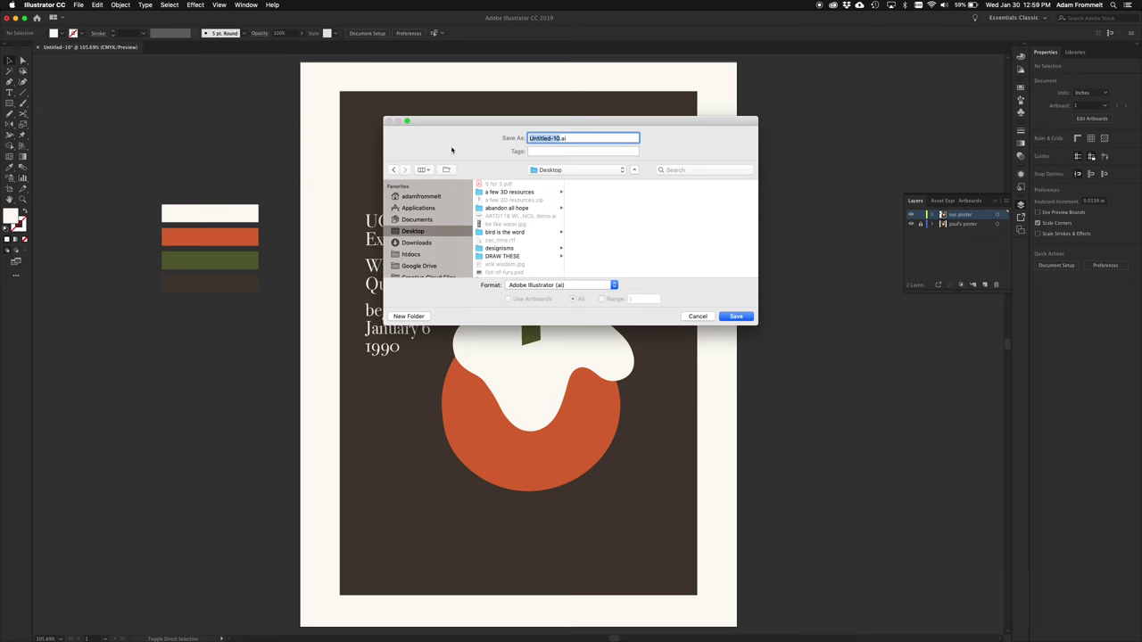
type("F")
type("Rand demo")
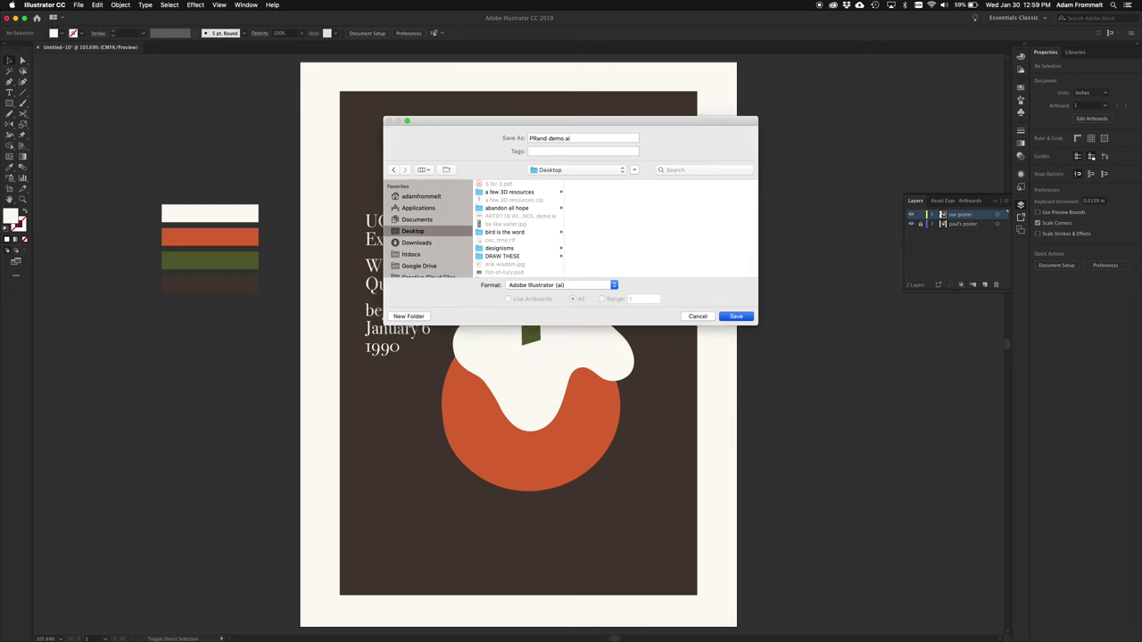
key("Return")
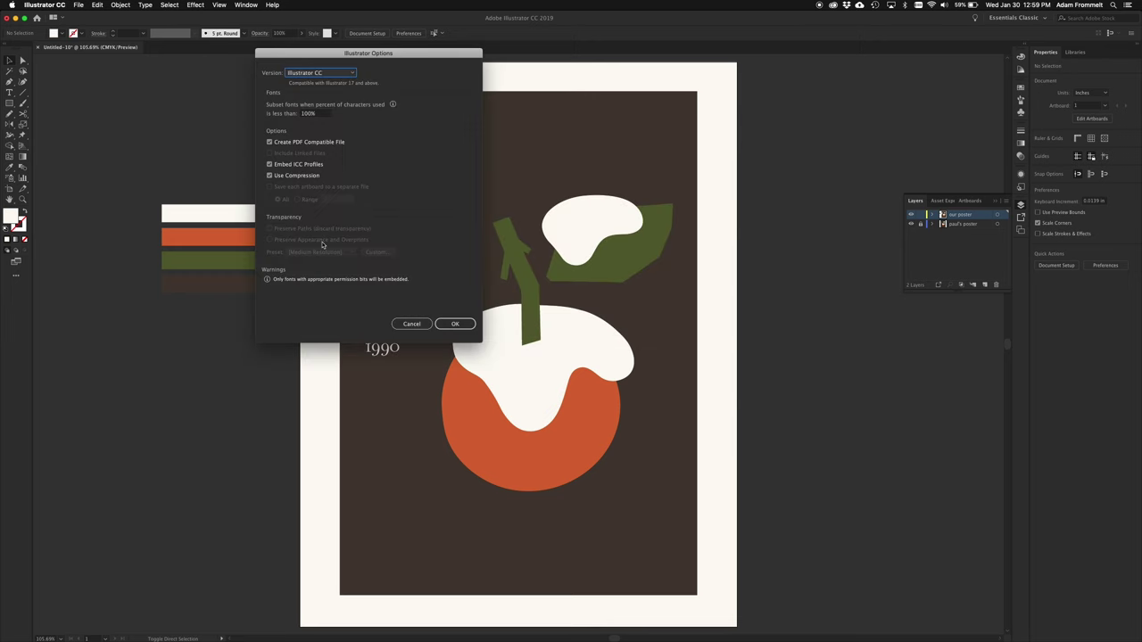
key("Return")
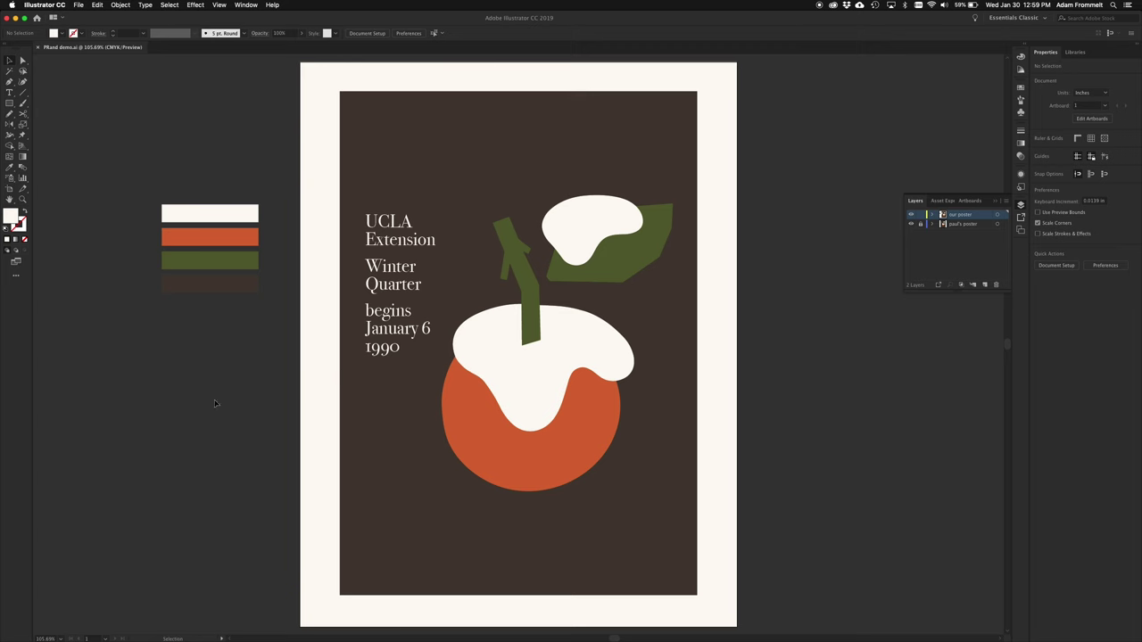
Save a copy as Adobe PDF 'PRand demo.pdf' using the [Smallest File Size] preset.
key("super+shift+s")
left_click(584, 288)
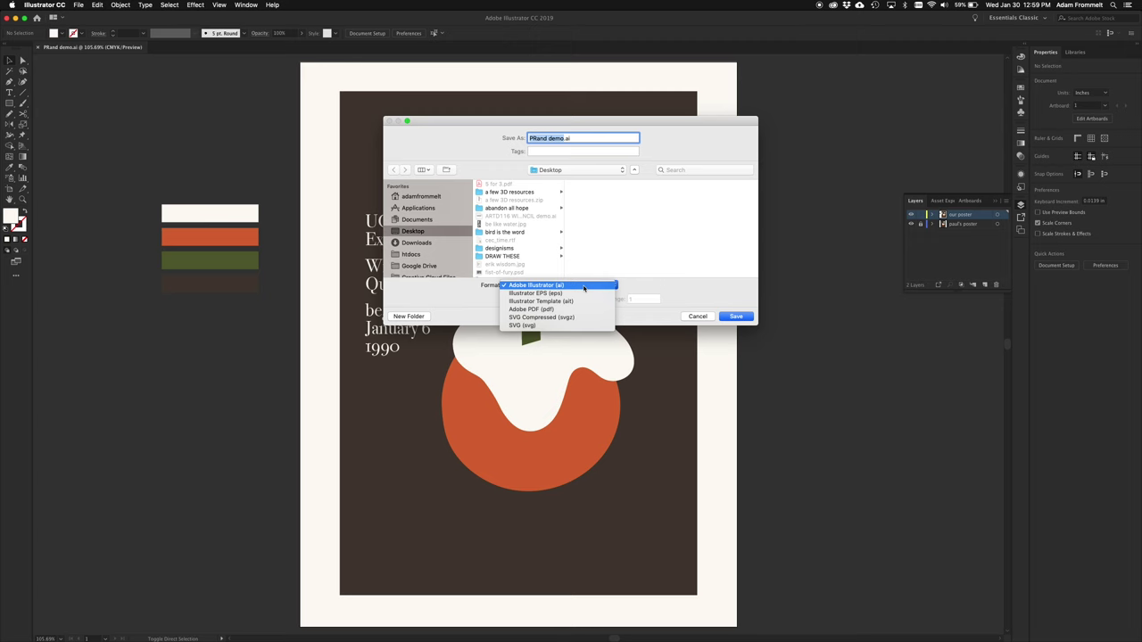
left_click(541, 310)
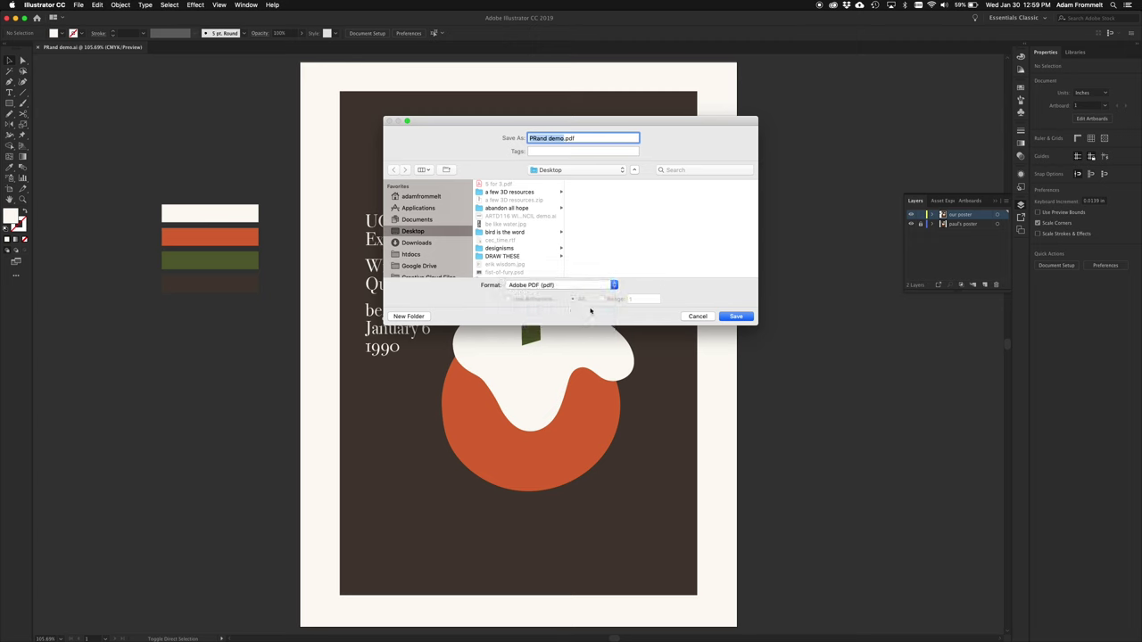
left_click(736, 317)
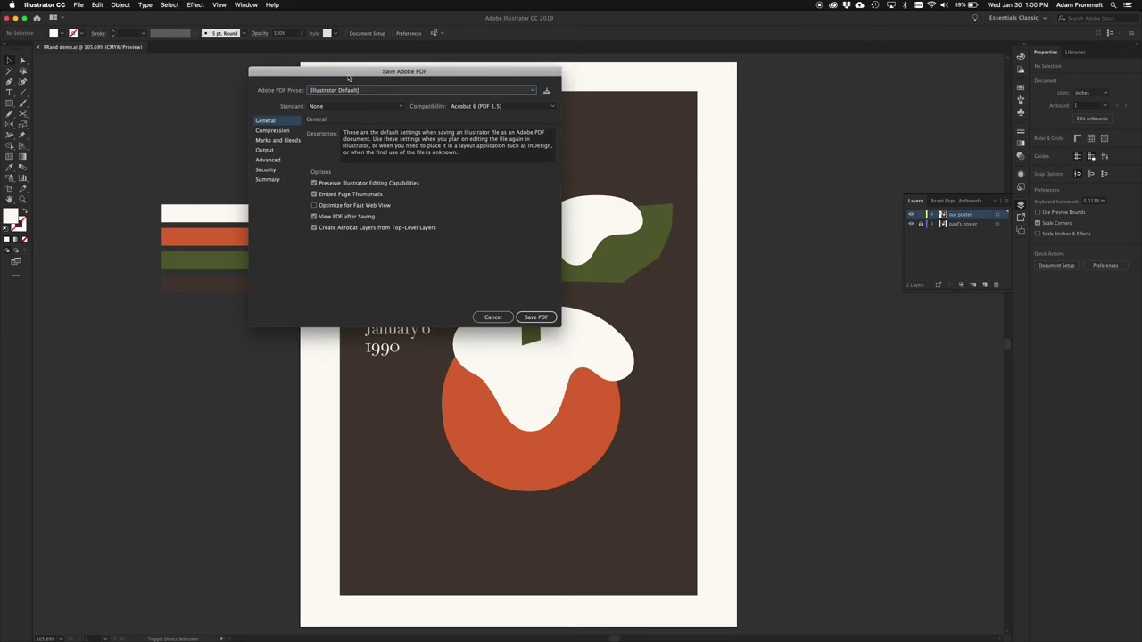
left_click_drag(349, 79, 317, 160)
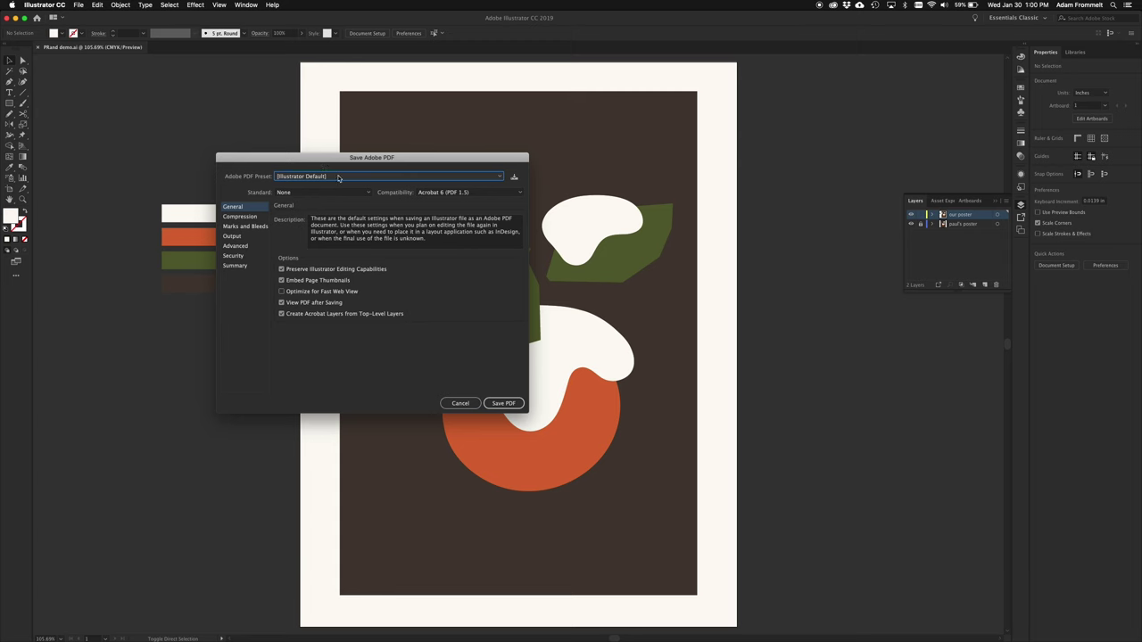
left_click(338, 176)
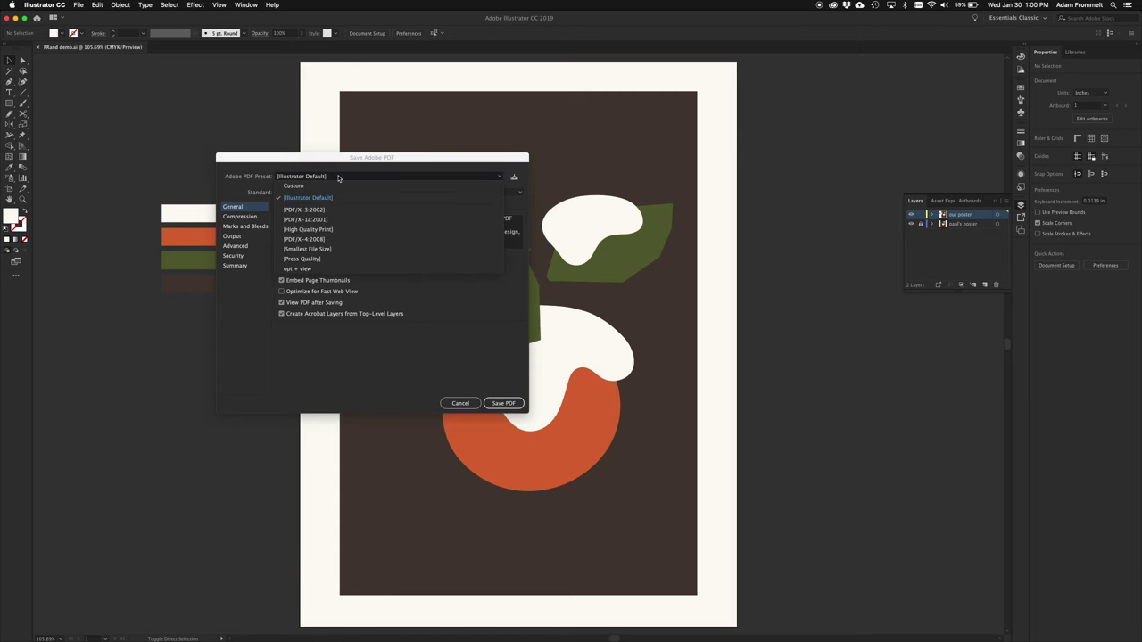
left_click(322, 250)
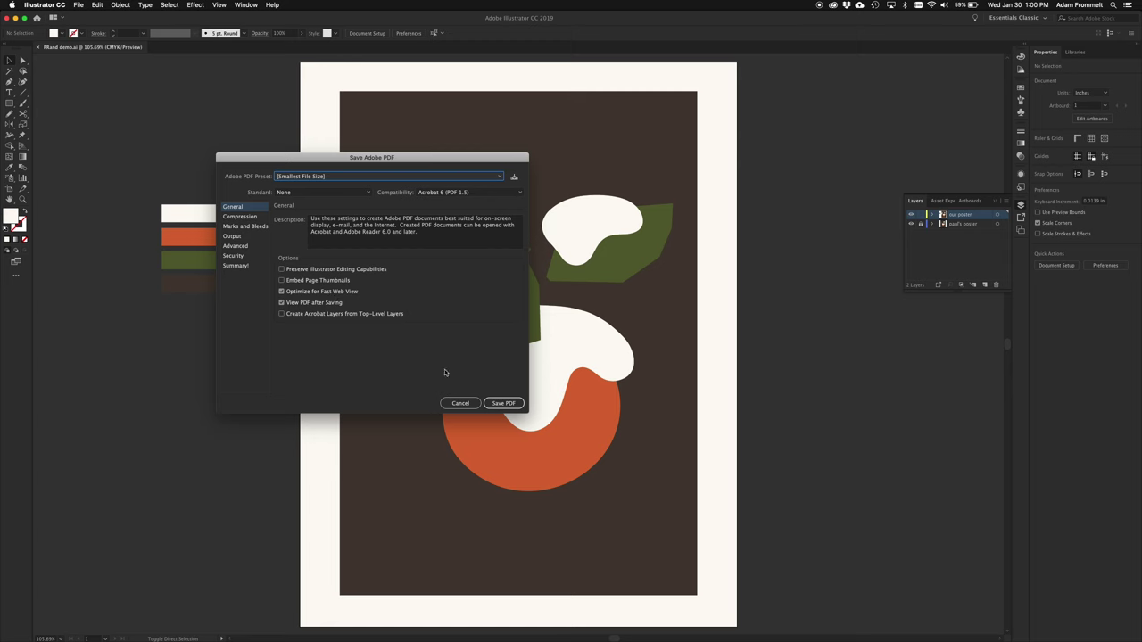
left_click(504, 404)
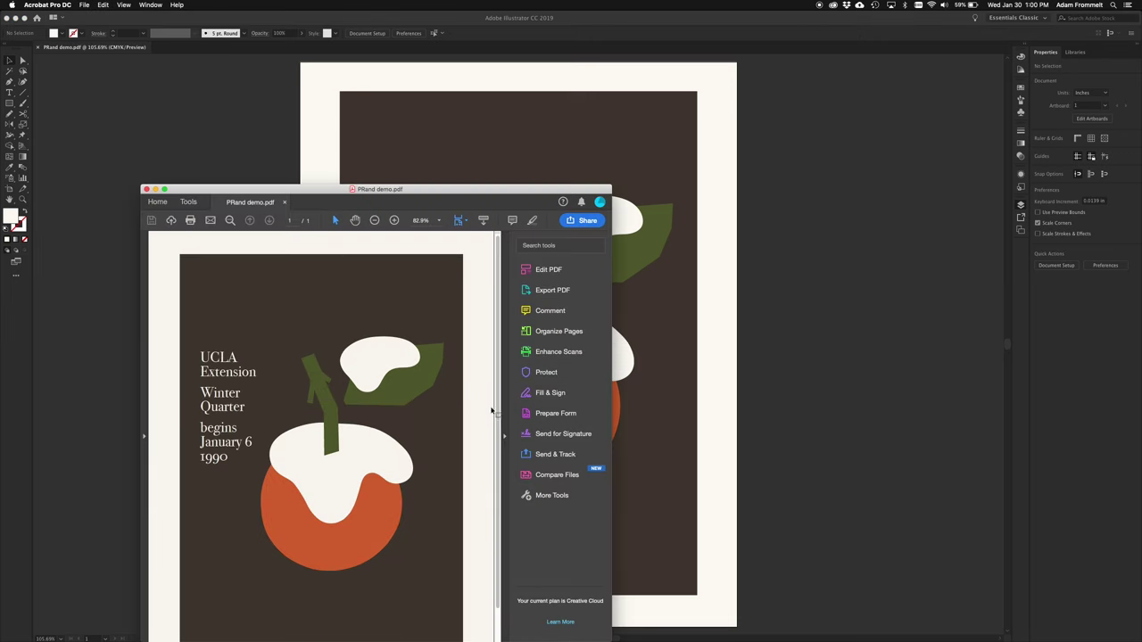
Move and enlarge the Acrobat window to inspect PRand demo.pdf, then close it.
left_click_drag(438, 192, 519, 109)
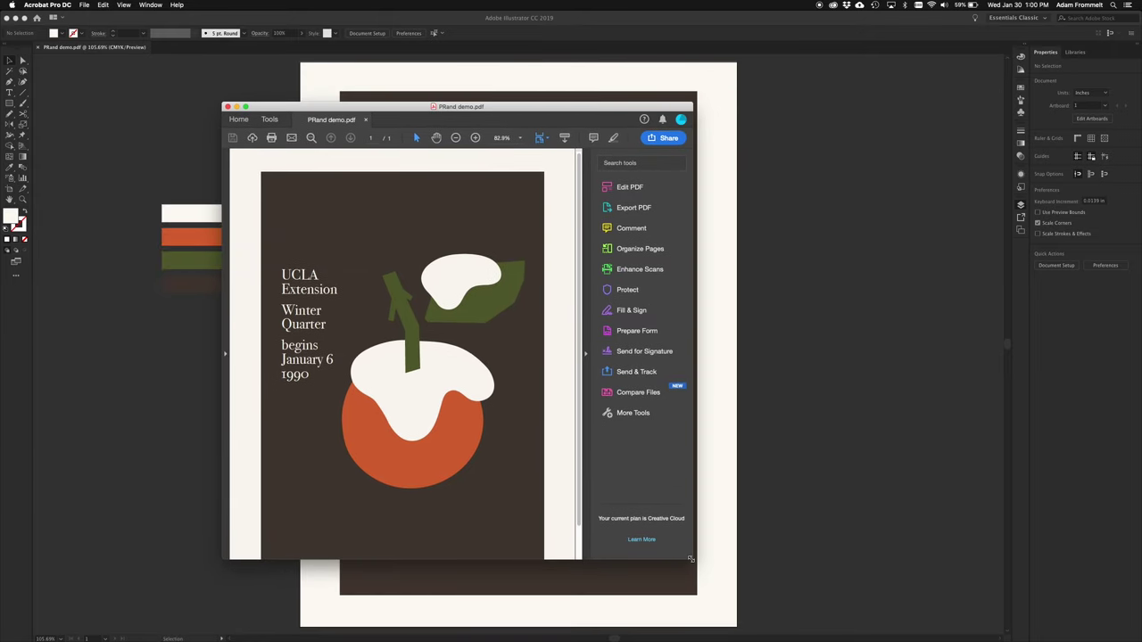
left_click_drag(691, 558, 722, 616)
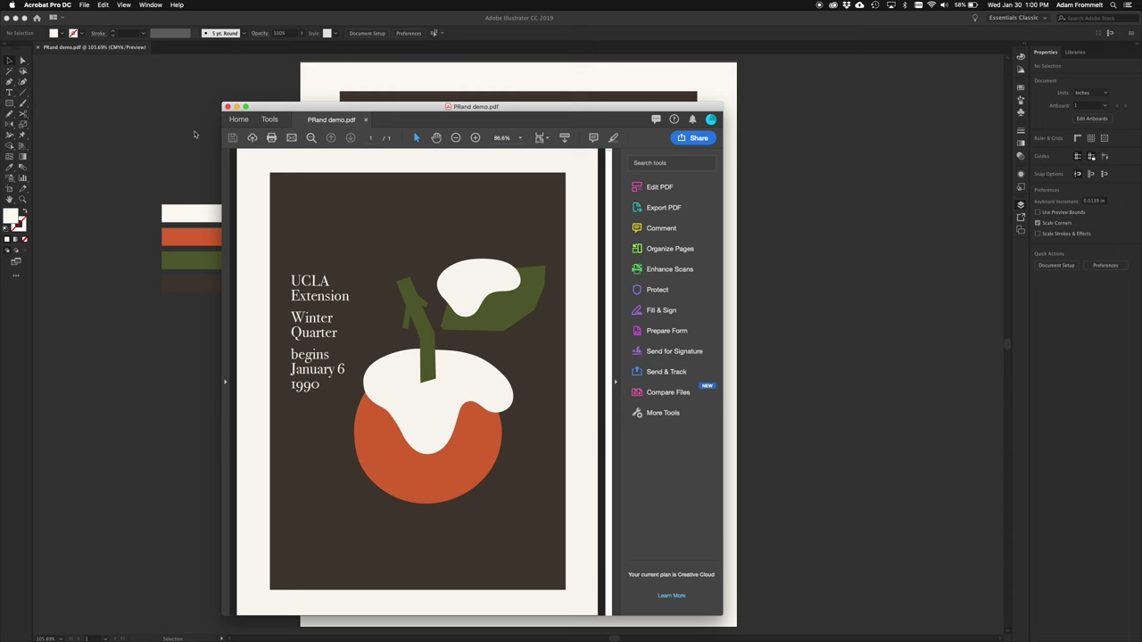
left_click(227, 107)
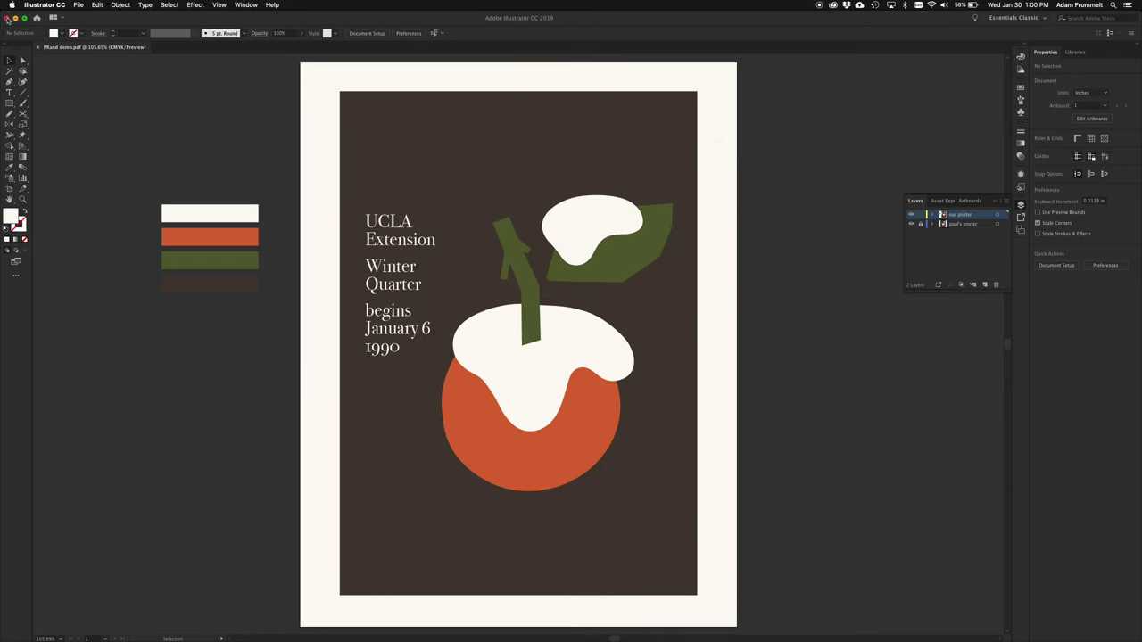
Close the poster document and the Illustrator window to reveal the desktop.
left_click(8, 18)
left_click(8, 18)
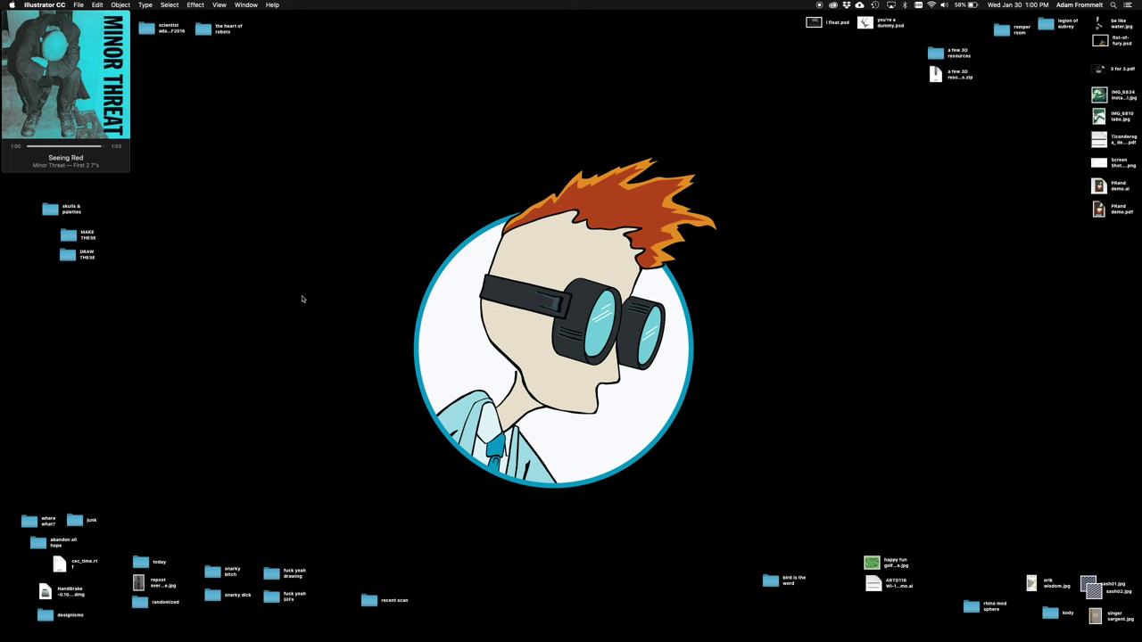